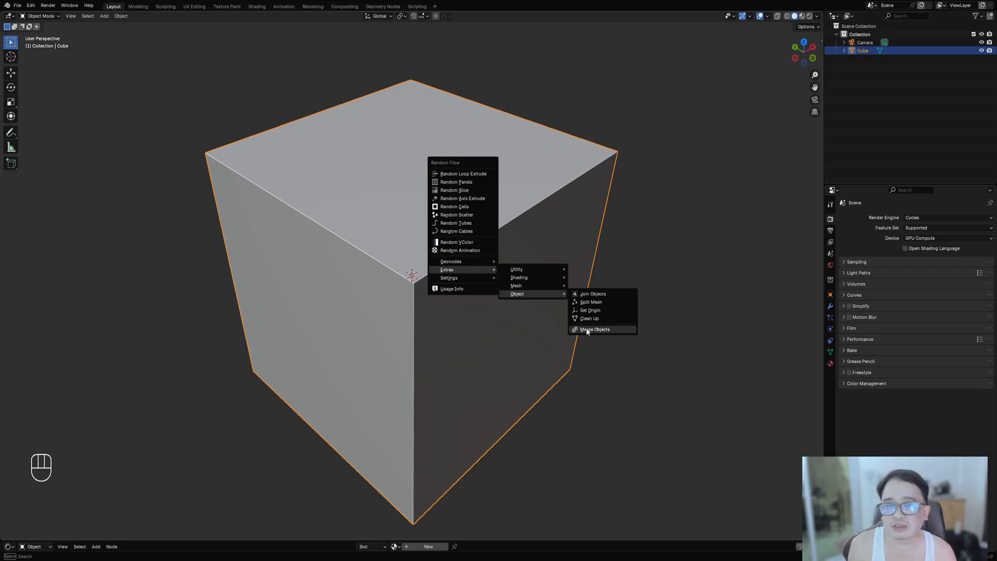
- Launch Random Panels on the cube, move its settings panel aside and expand the Auxiliary section
left_click(452, 183)
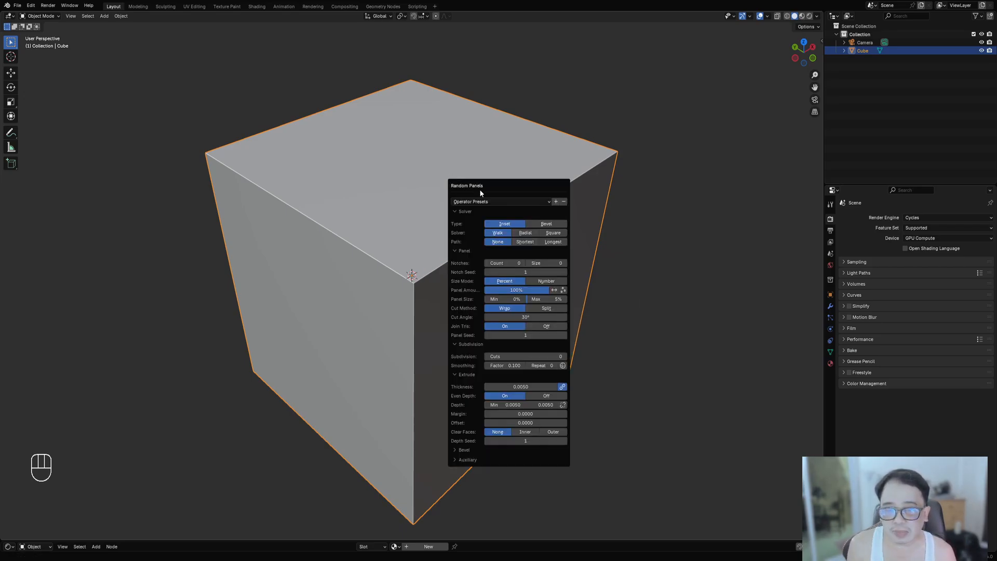
left_click_drag(486, 185, 568, 124)
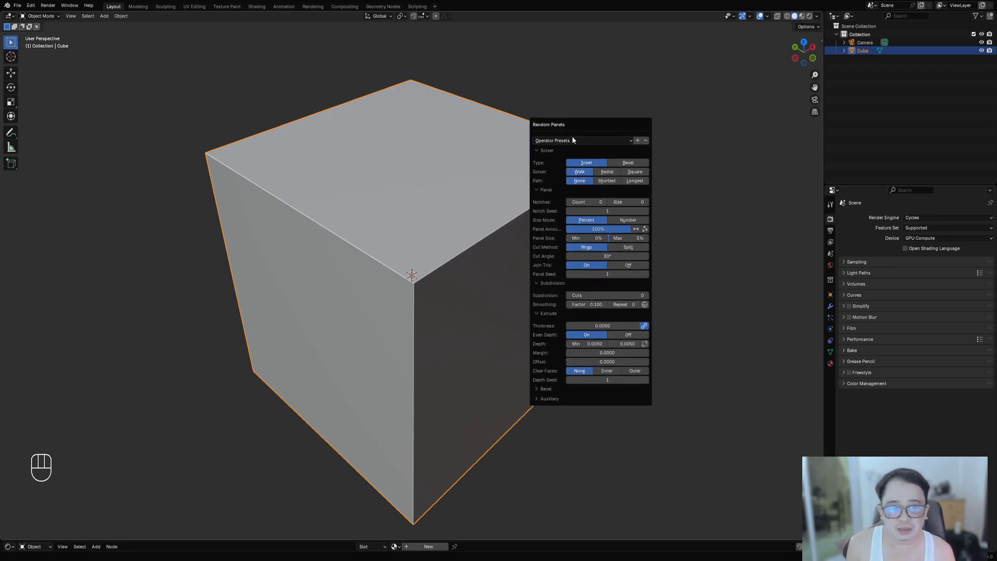
left_click(554, 399)
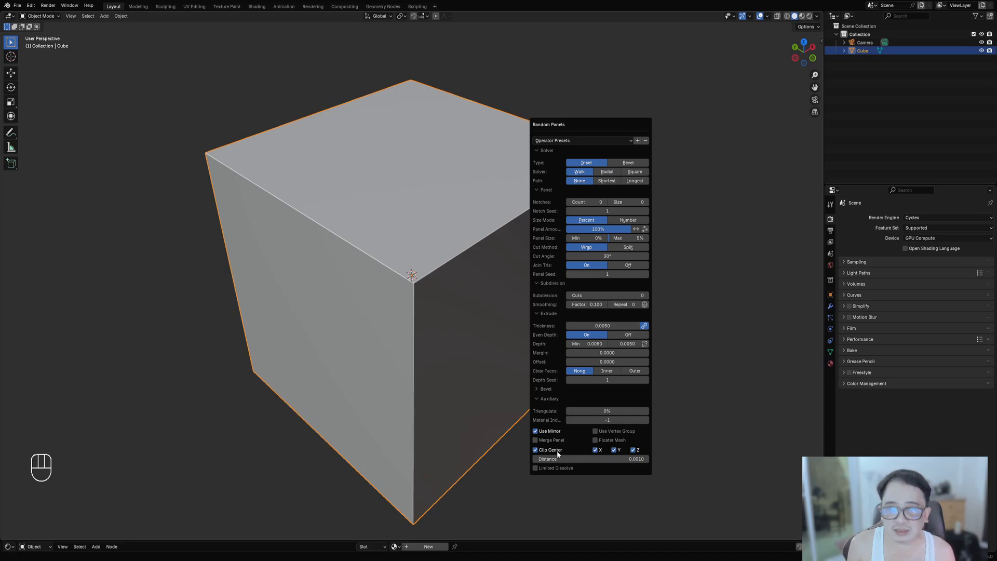
- Enter Edit Mode, switch to face selection and select the cube's top and right faces
key("Tab")
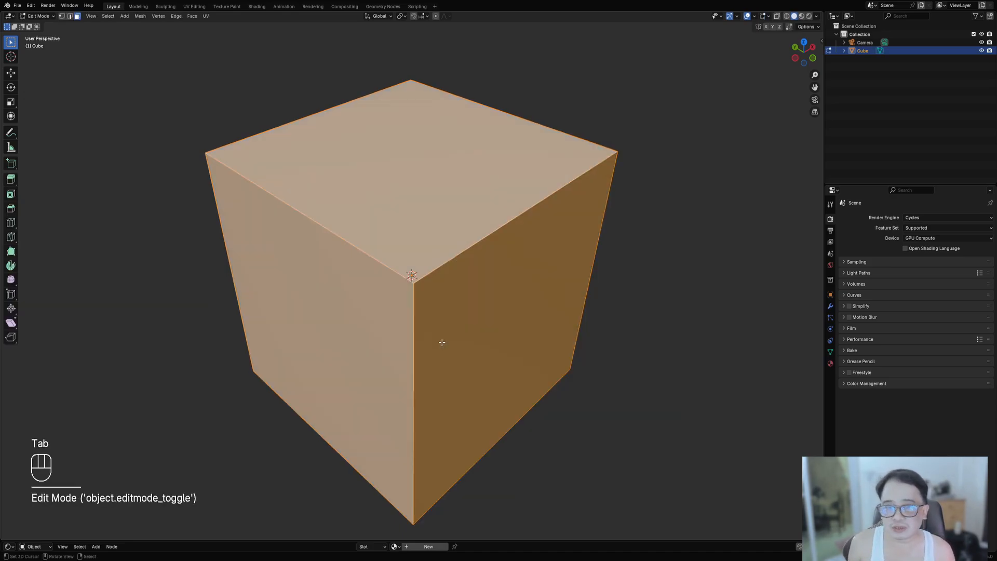
scroll(444, 218, "down", 1)
key("3")
left_click(487, 292, "shift")
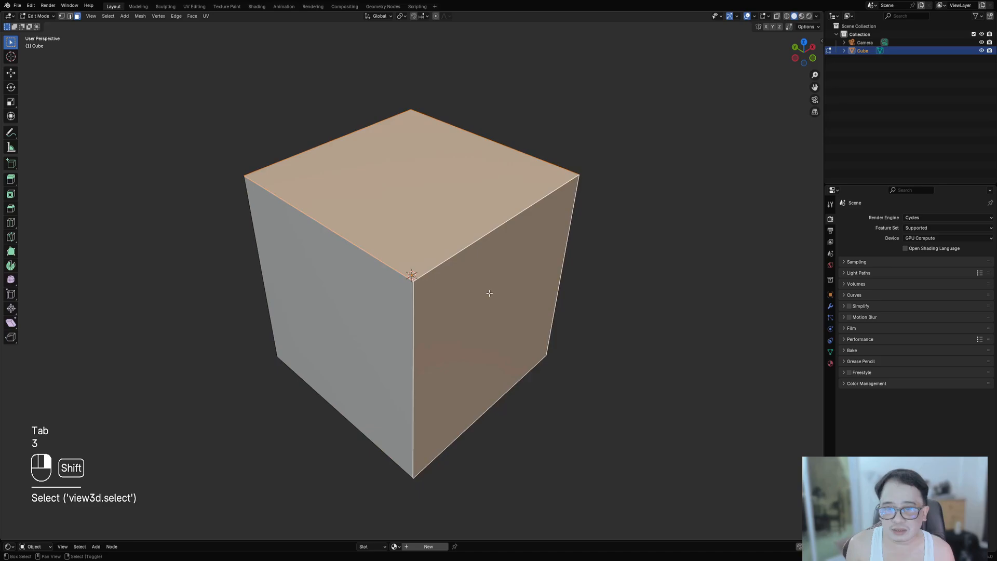
- Return to Object Mode, run Random Panels and load the 'square angle 20 perc inverted' preset
key("Tab")
key("shift+q")
left_click(615, 216)
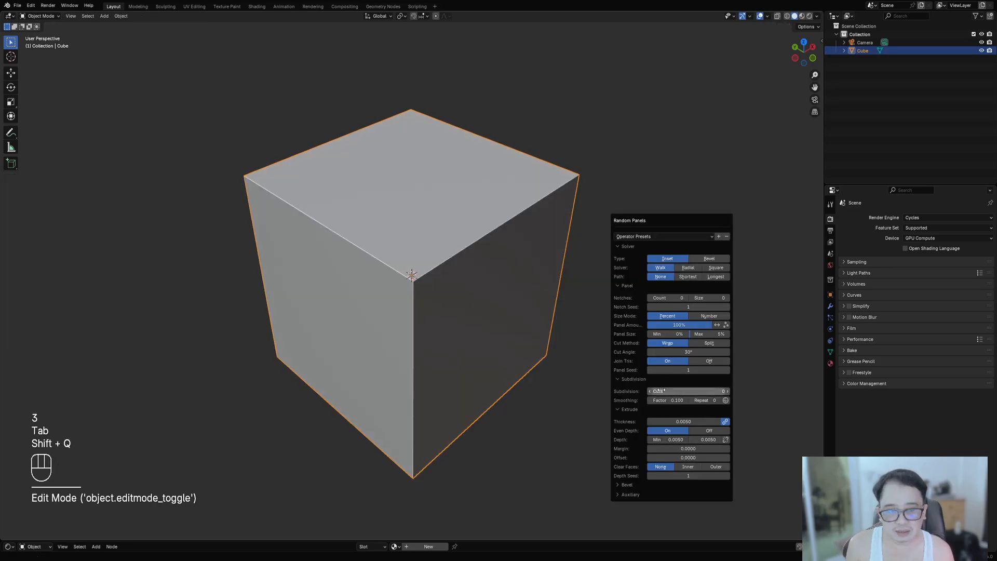
left_click(665, 238)
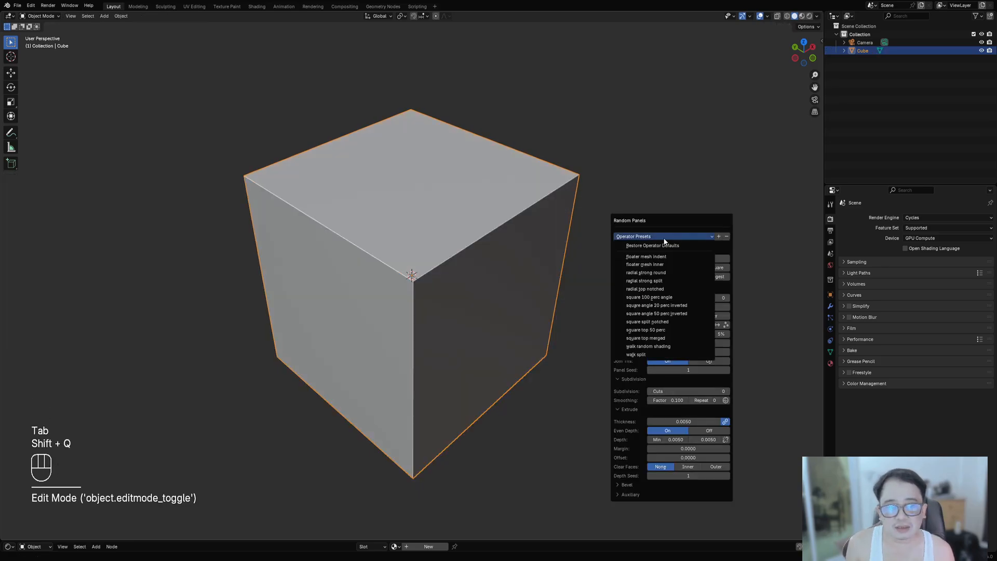
left_click(669, 307)
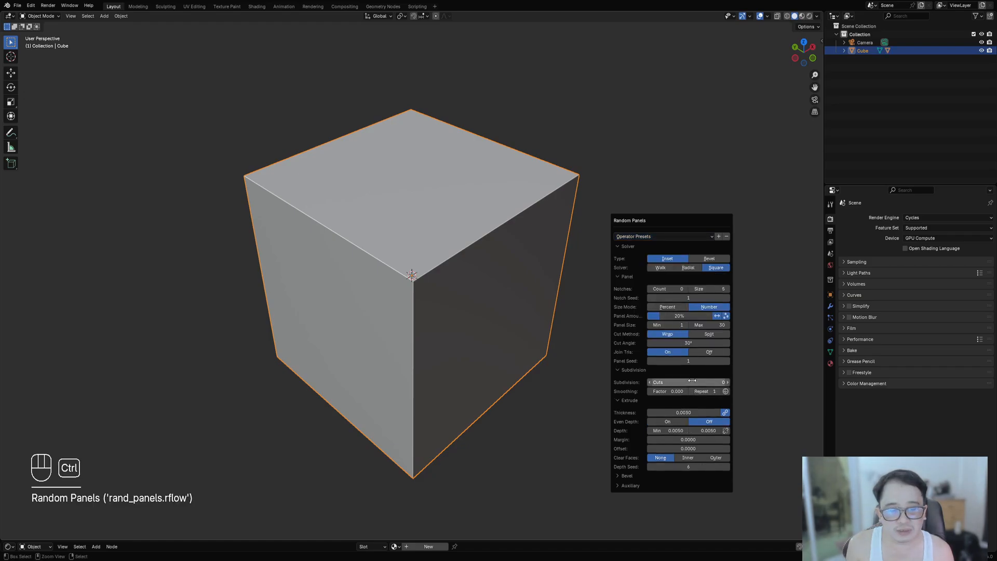
scroll(692, 380, "up", 1, "ctrl")
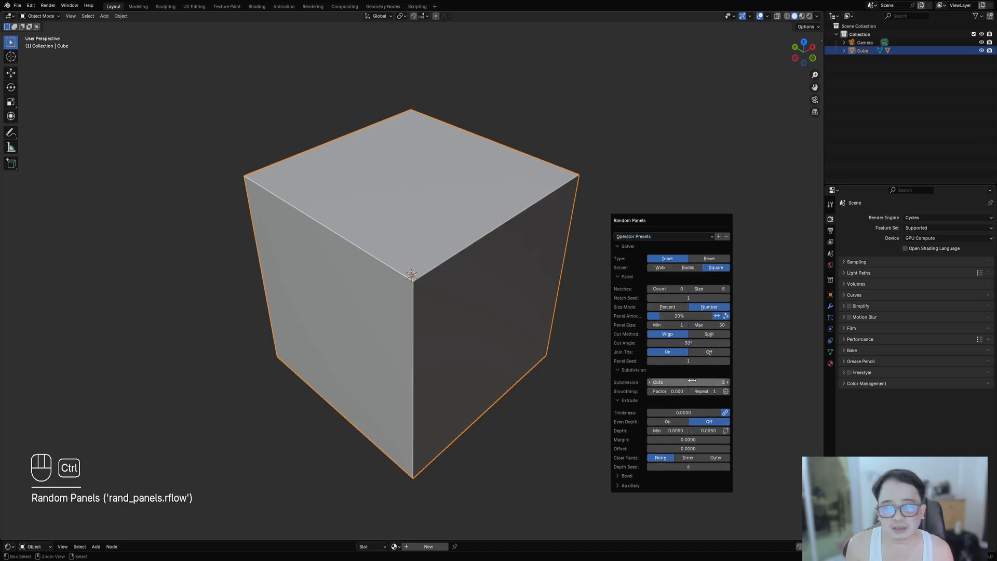
key("shift+z")
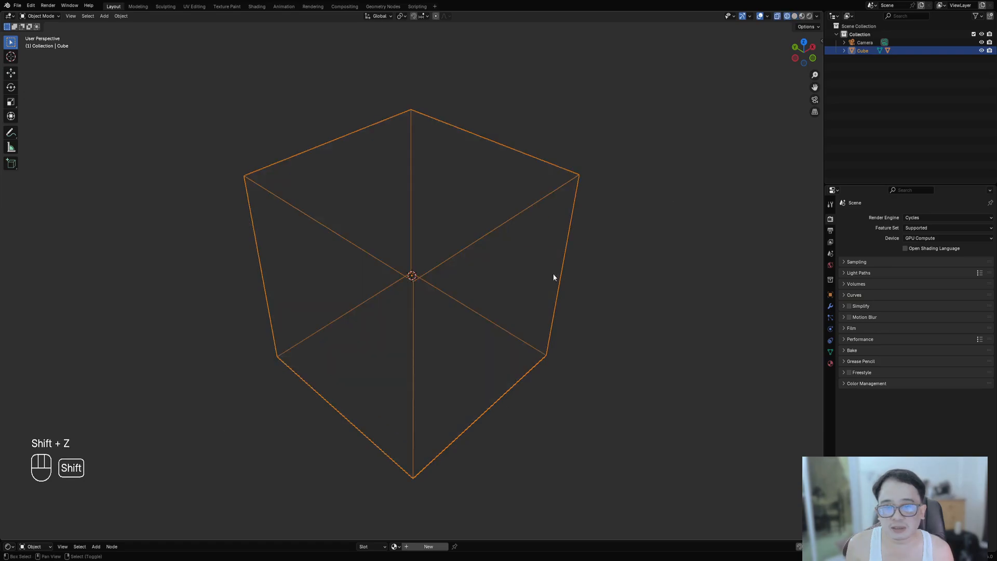
key("shift+z")
- Rerun Random Panels on the selected faces and set the subdivision cuts to 12
key("Tab")
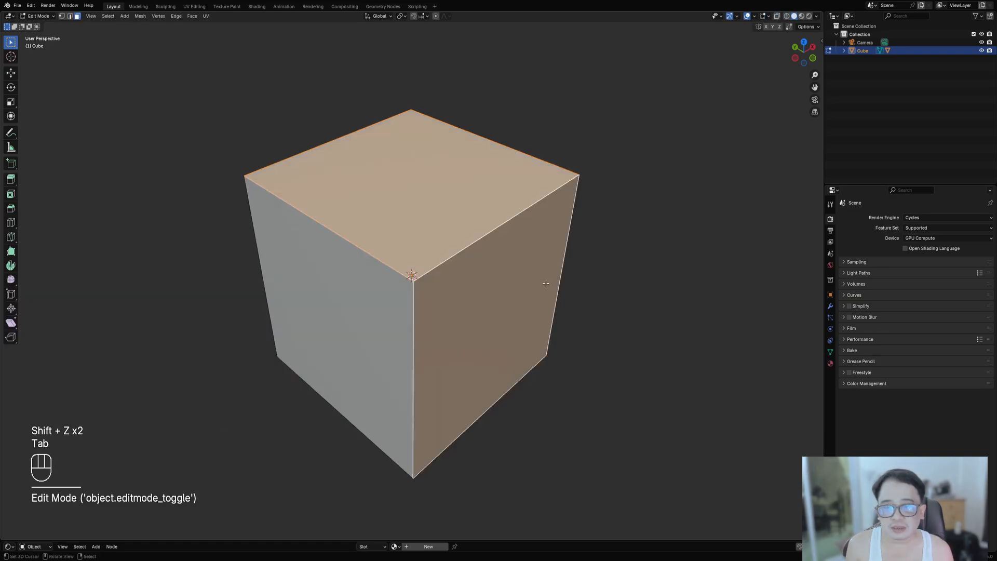
key("Tab")
key("shift+q")
left_click(606, 255)
scroll(671, 422, "up", 4, "ctrl")
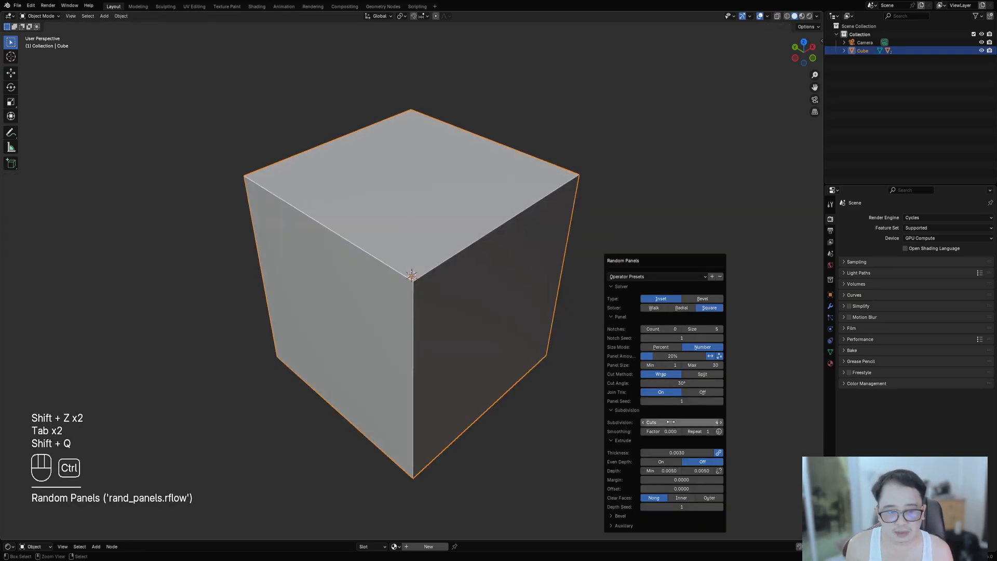
scroll(670, 423, "up", 6, "ctrl")
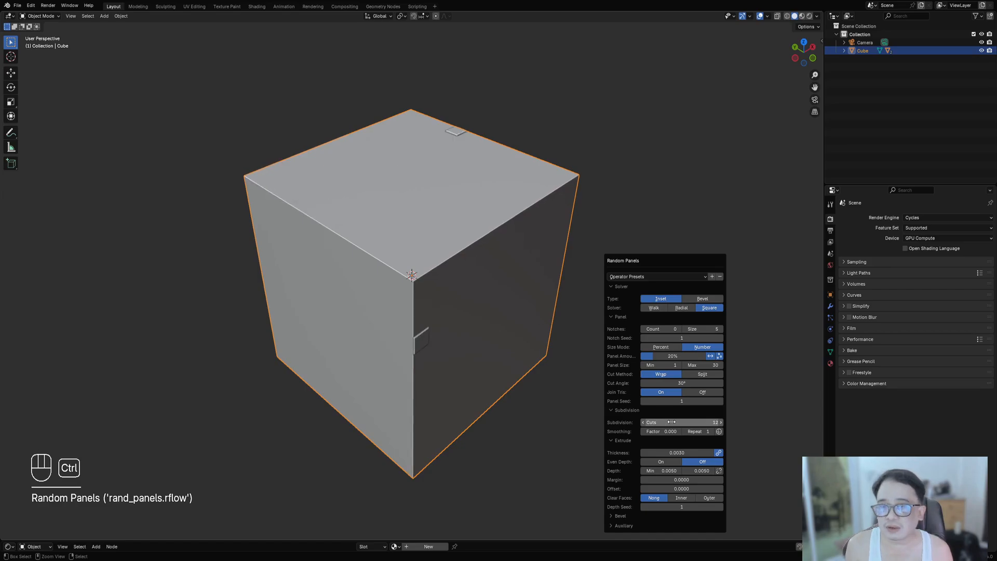
scroll(671, 421, "up", 1, "ctrl")
scroll(672, 421, "down", 1, "ctrl")
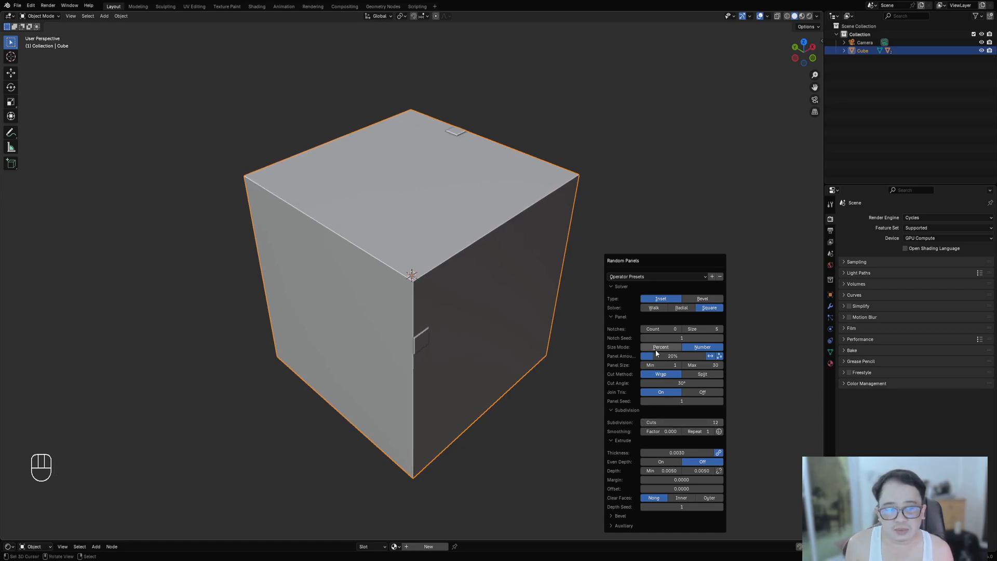
- Raise the panel amount to 80% and the maximum extrude depth to 0.0760
left_click_drag(658, 357, 693, 355)
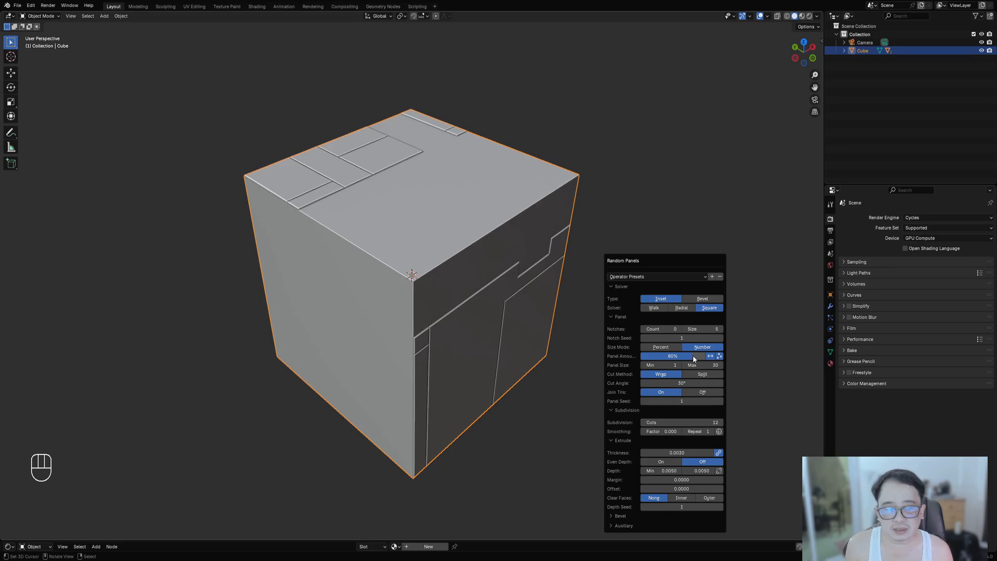
mouse_move(702, 470)
left_mouse_down()
mouse_move(724, 470)
mouse_move(679, 480)
mouse_move(690, 480)
left_mouse_up()
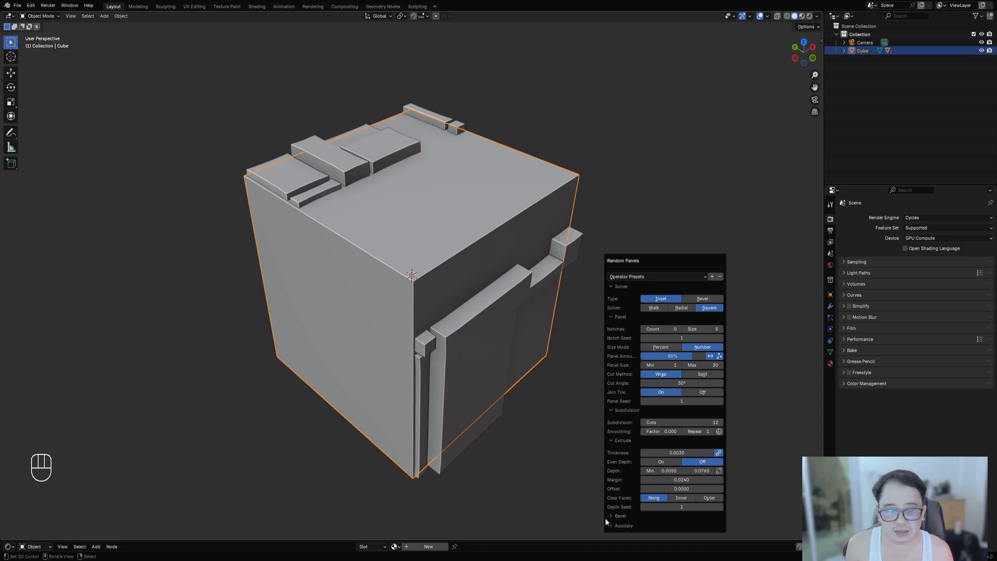
- Expand the Auxiliary options and toggle the link options for depth and panel amount
left_click(618, 526)
left_click(623, 522)
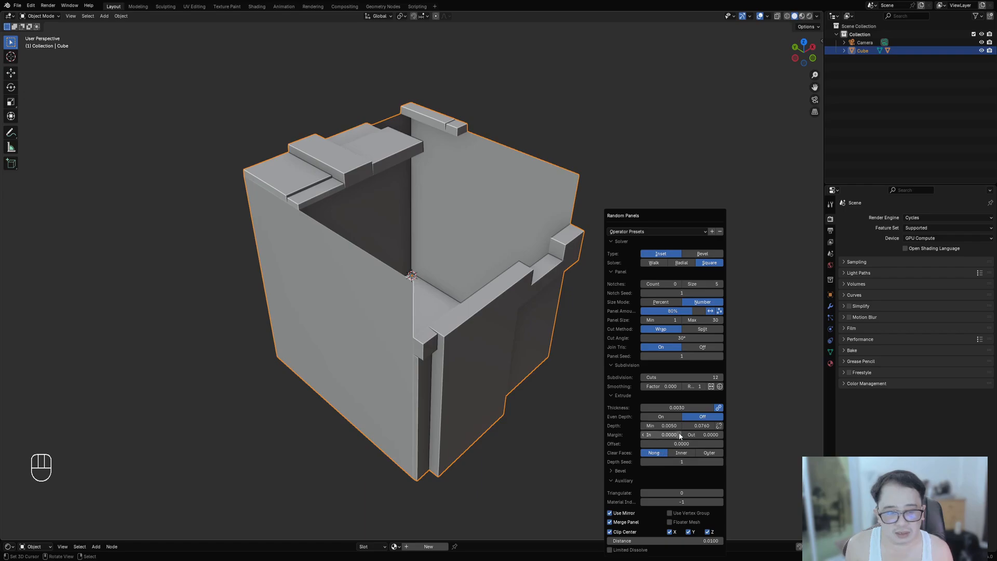
left_click(719, 425)
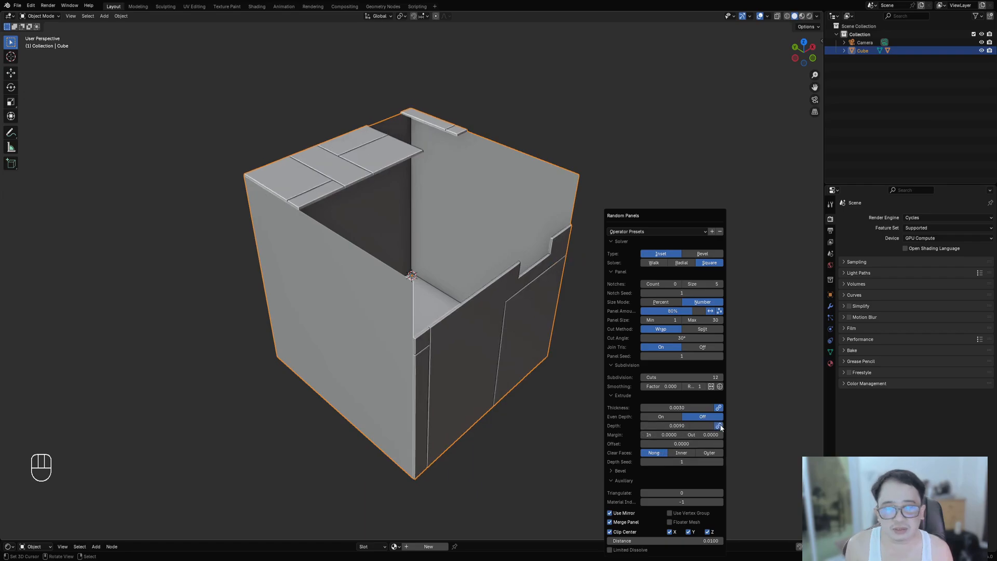
left_click(719, 311)
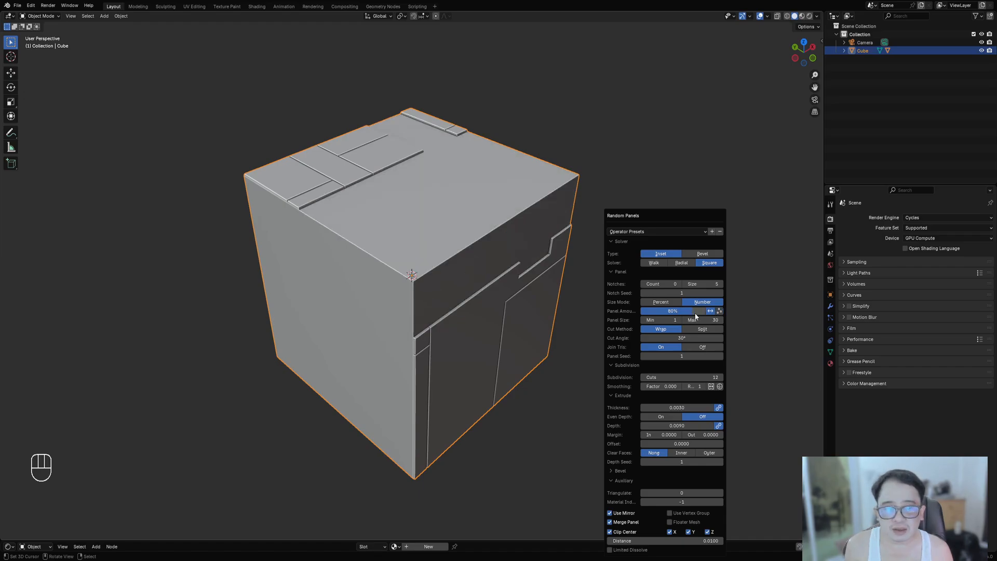
- Set the panel amount to 75%, unlink the depth and adjust its minimum and maximum values
mouse_move(691, 315)
left_mouse_down()
mouse_move(670, 315)
mouse_move(682, 315)
left_mouse_up()
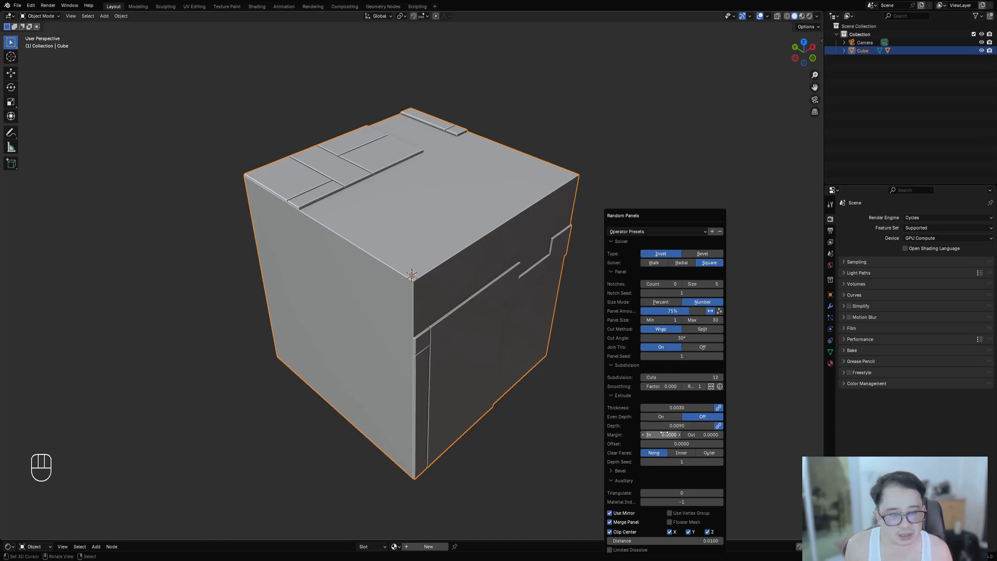
left_click(719, 426)
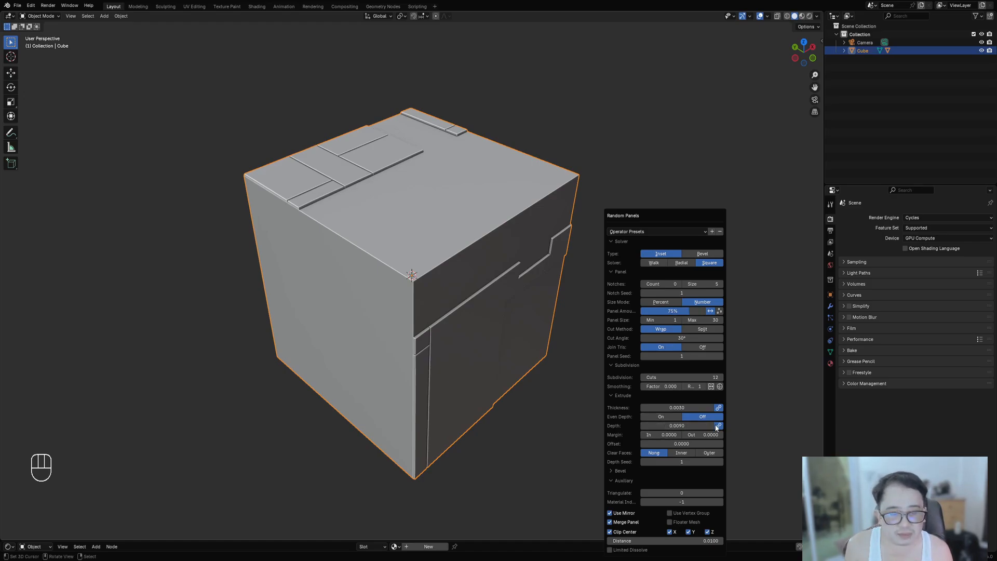
left_click_drag(701, 426, 736, 426)
left_click_drag(661, 426, 614, 426)
- Inspect the generated panel mesh in Edit Mode from closer views
key("Tab")
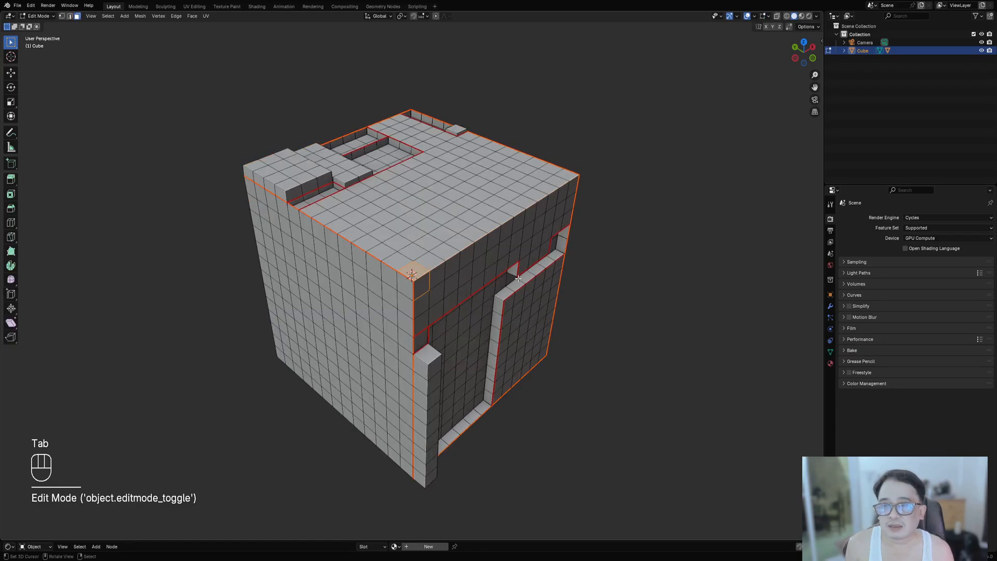
scroll(514, 280, "up", 4)
middle_click_drag(512, 280, 521, 321)
scroll(430, 297, "down", 6)
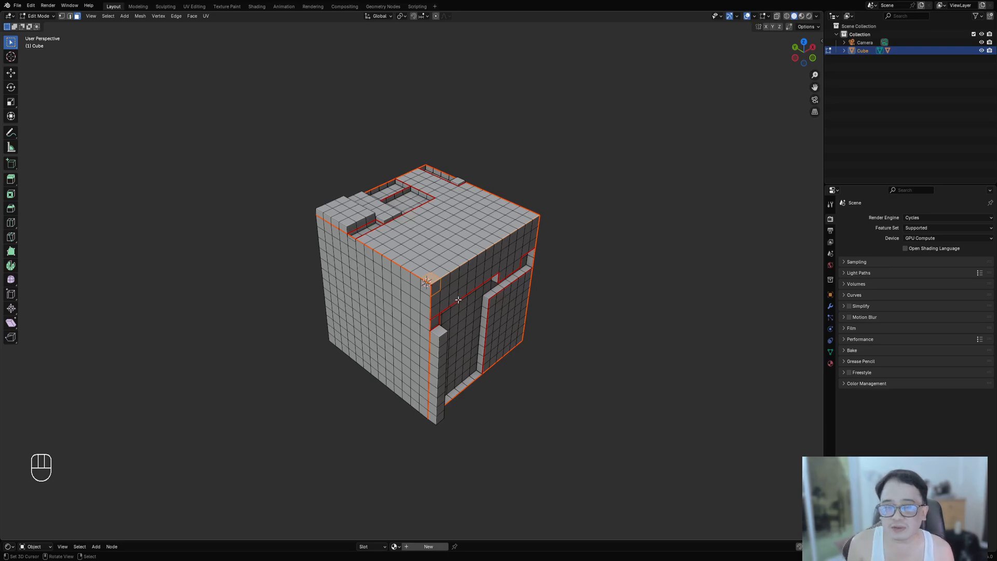
scroll(471, 304, "up", 3)
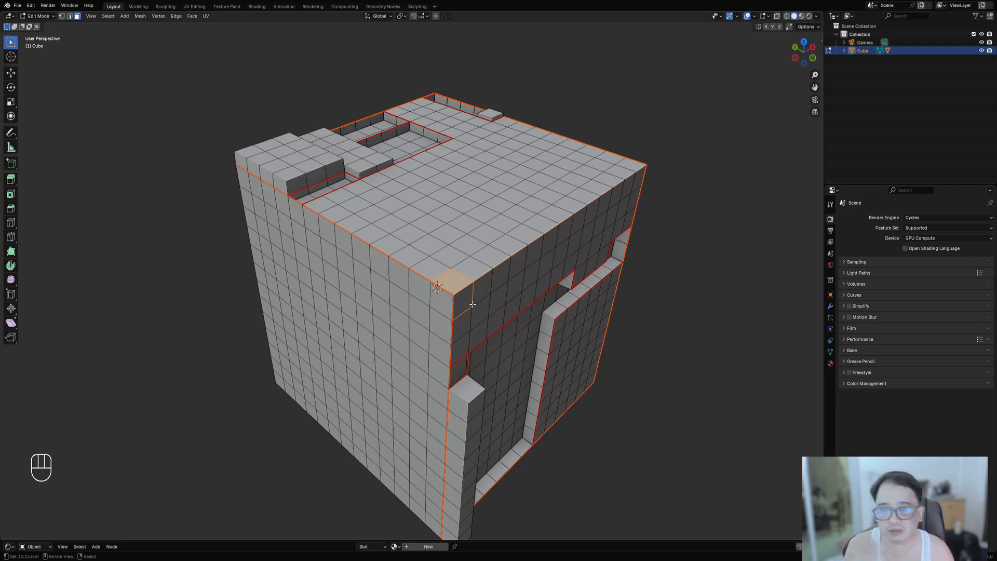
scroll(496, 271, "down", 4)
key("Tab")
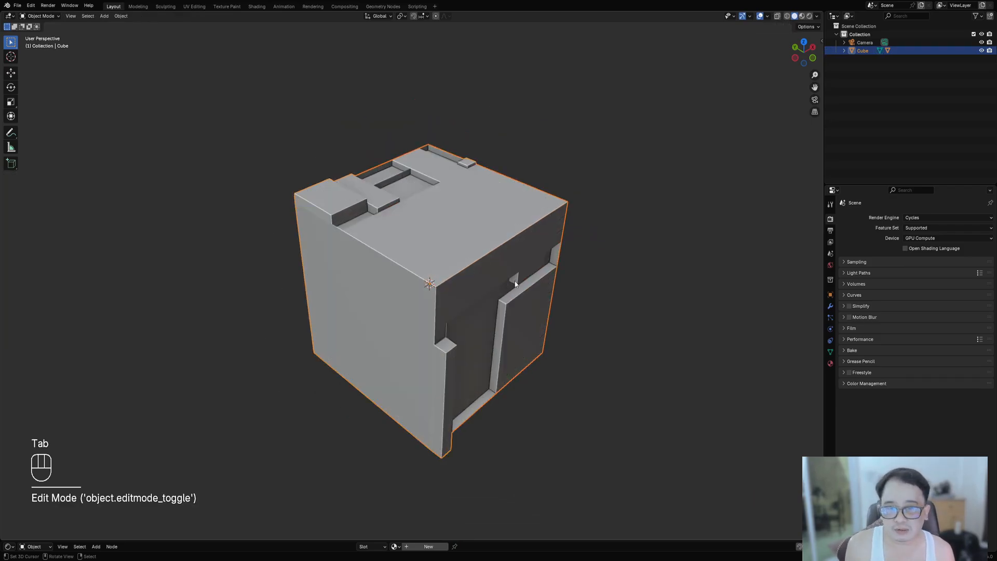
- Undo the Random Panels changes and deselect all faces in Edit Mode
key("ctrl+z")
key("ctrl+z")
key("ctrl+z")
key("ctrl+z")
key("ctrl+z")
key("Tab")
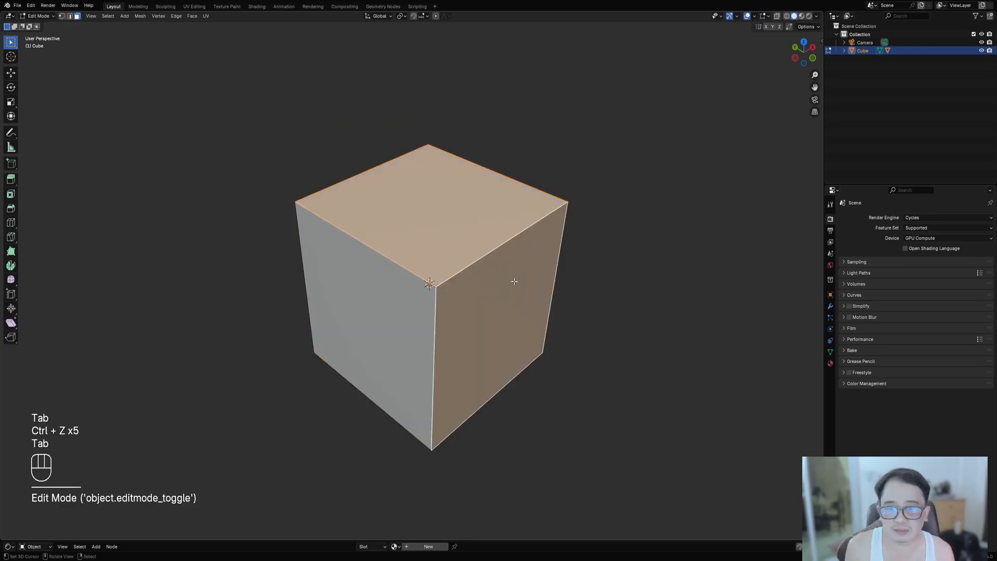
key("alt+a")
key("Tab")
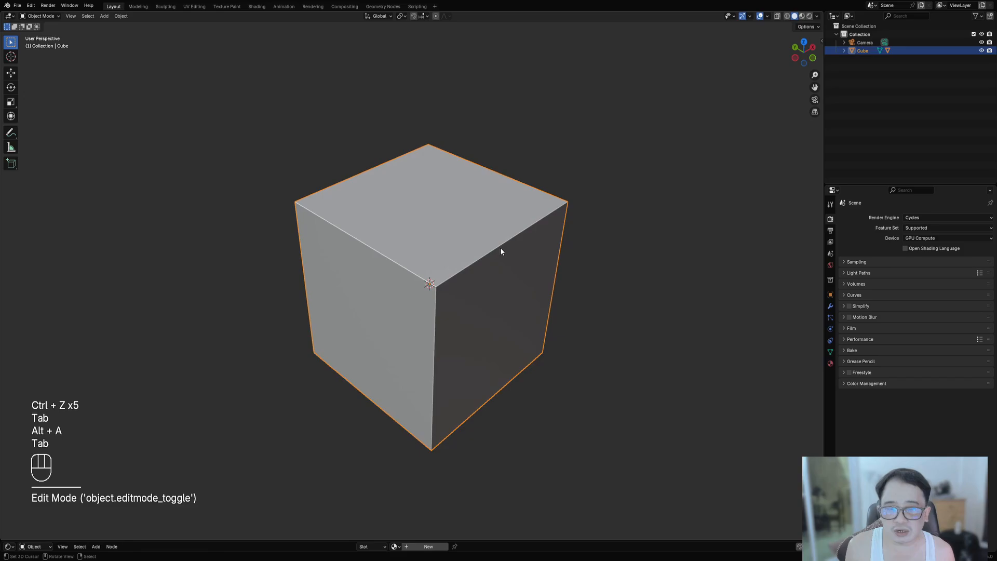
- Select the cube and apply Auto Mirror on the X, Y and Z axes
left_click(464, 243)
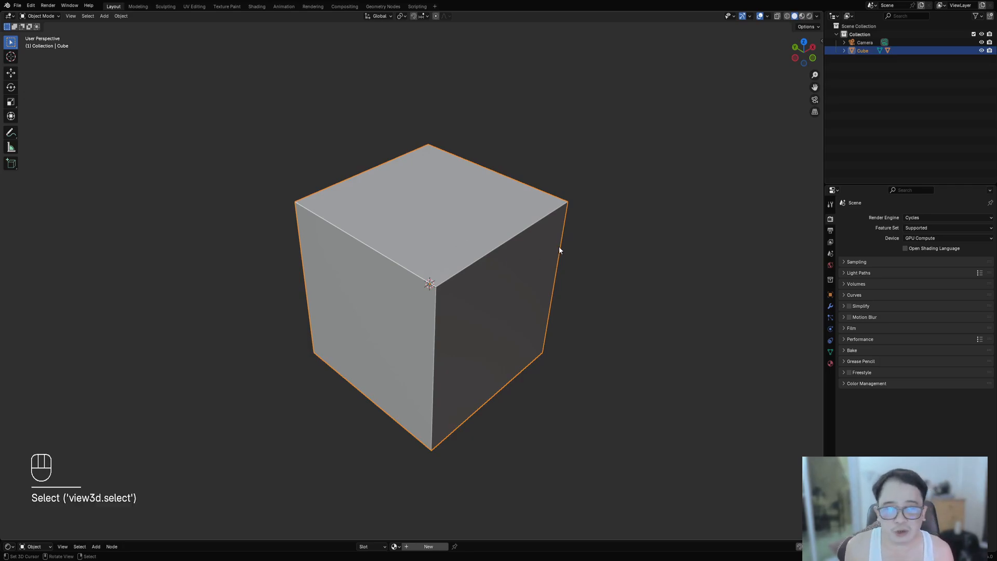
key("Tab")
key("a")
key("Tab")
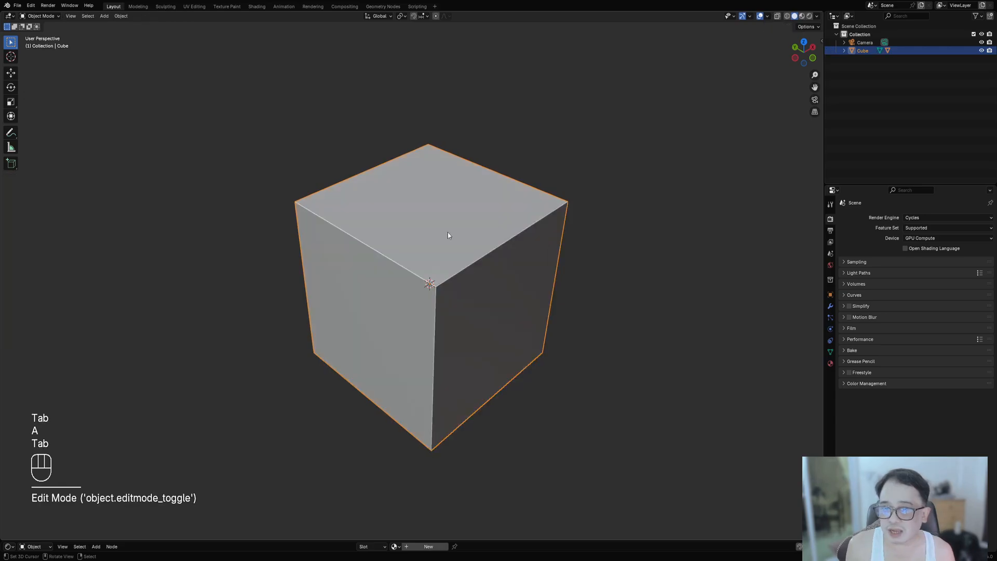
key("ctrl+shift+x")
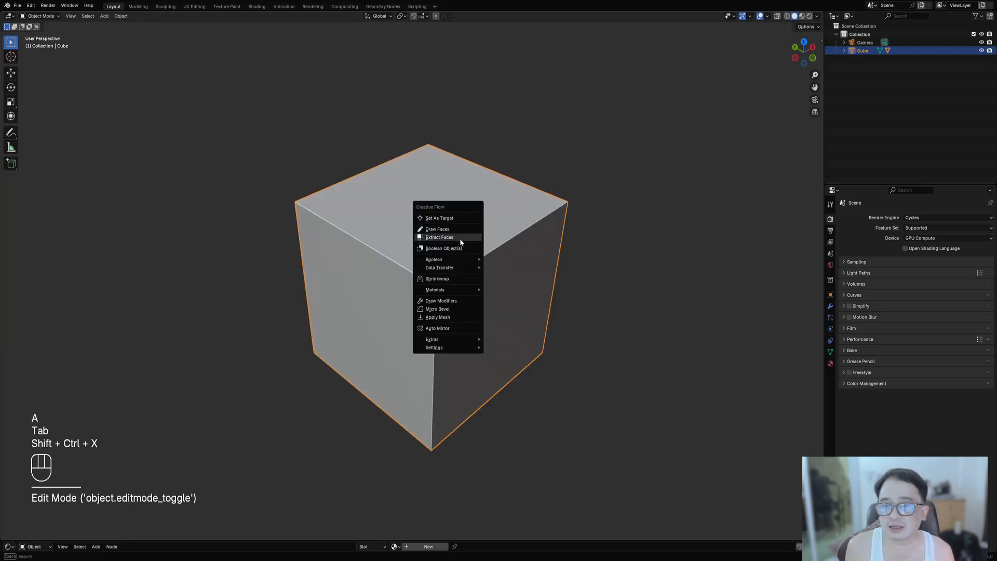
left_click(454, 329)
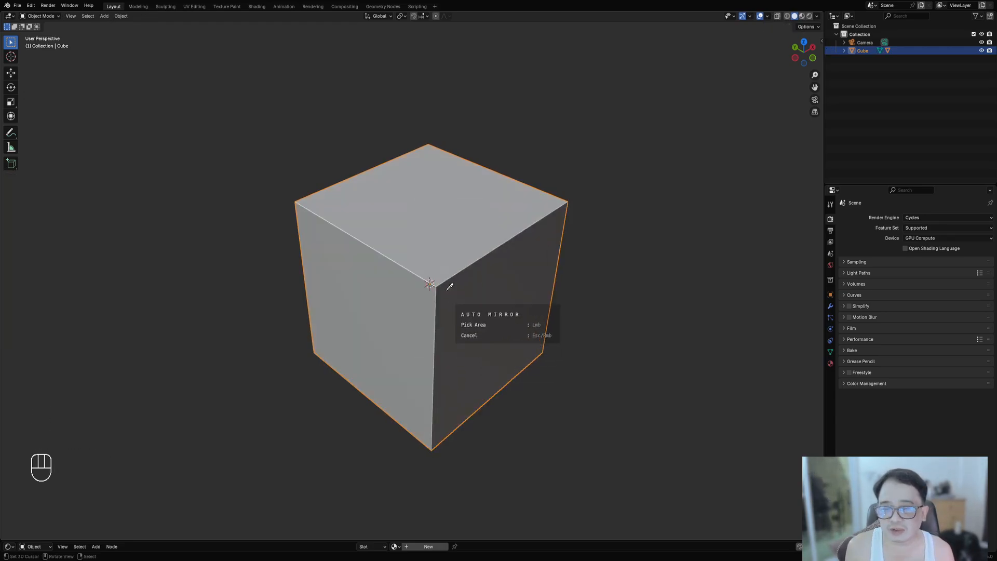
key("x")
key("y")
key("z")
key("space")
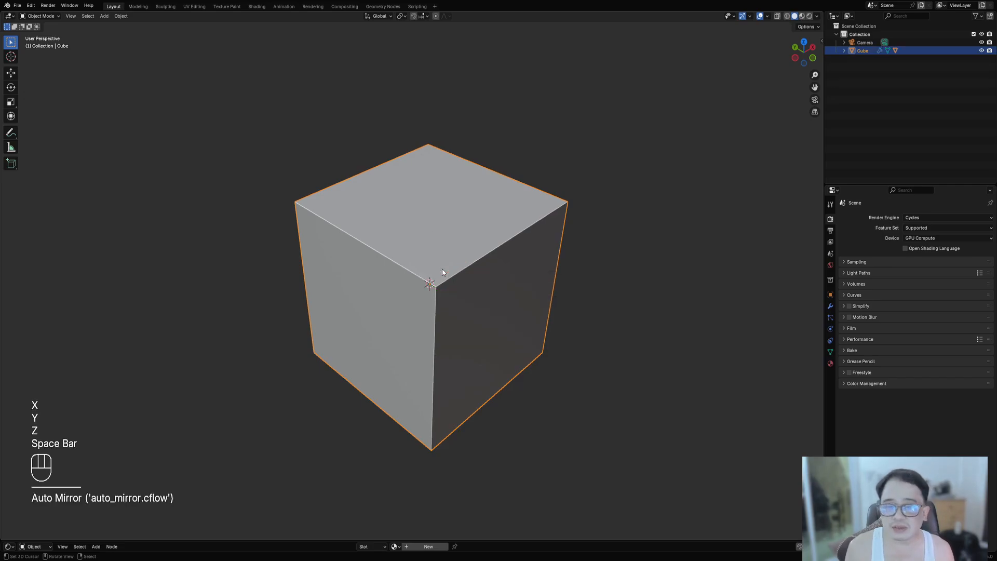
- In Edit Mode, select all and add a horizontal and a vertical edge loop across the cube
key("Tab")
key("a")
key("ctrl+r")
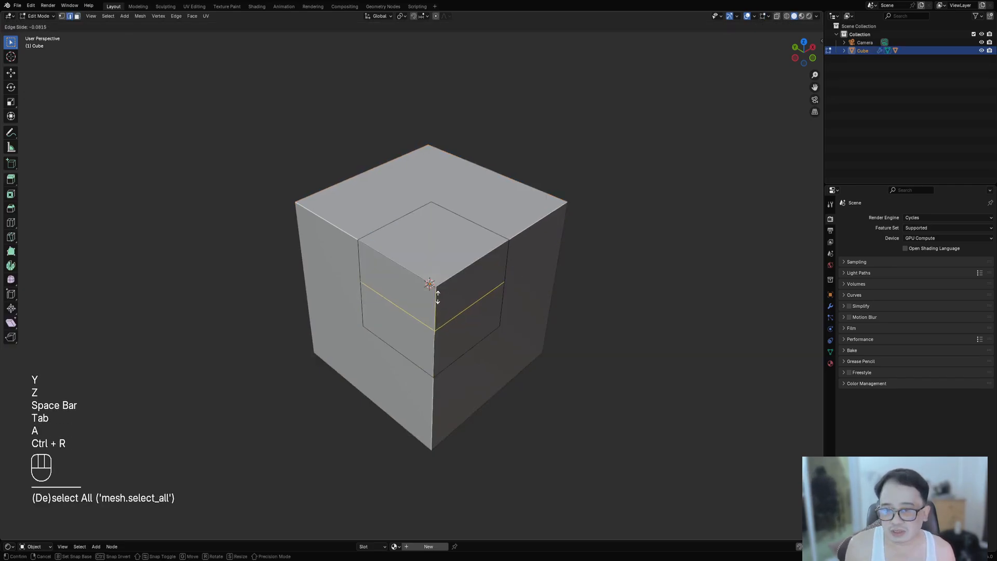
left_click(434, 280)
key("ctrl+r")
left_click(447, 276)
left_click(445, 290)
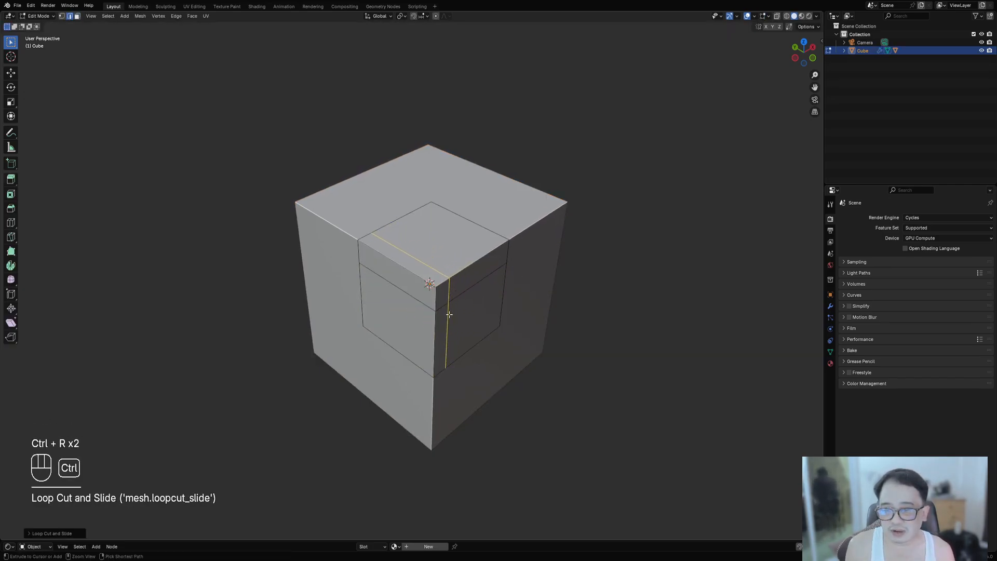
- Add several more centered edge loops across the cube, then select all and return to Object Mode
key("ctrl+r")
left_click(448, 296)
left_click(448, 297)
key("ctrl+r")
left_click(465, 291)
right_click(465, 291)
key("ctrl+r")
left_click(421, 248)
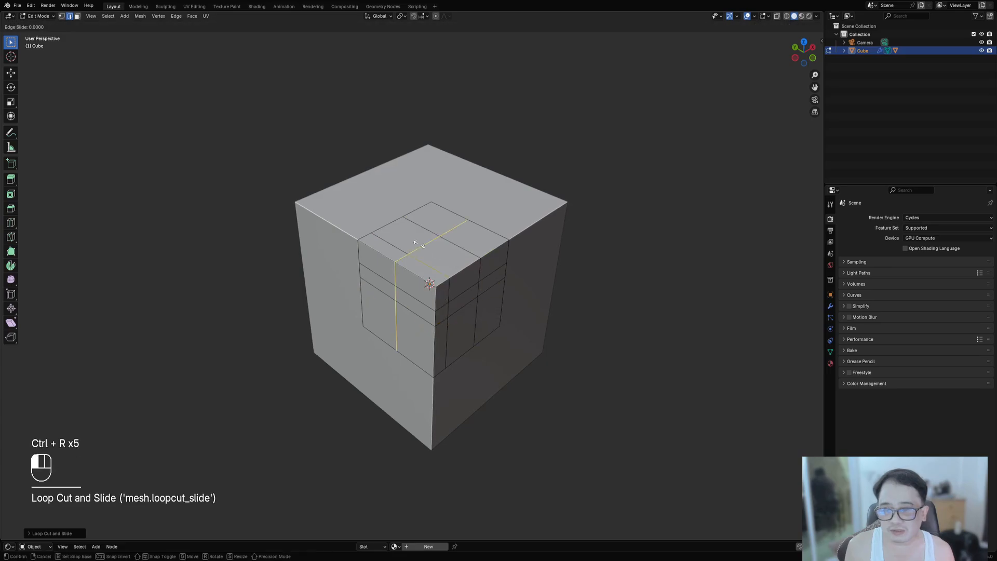
right_click(421, 248)
key("ctrl+r")
left_click(433, 274)
key("a")
key("Tab")
- Apply Random Loop Extrude to the cube using the '3 loops square 80' preset
key("shift+q")
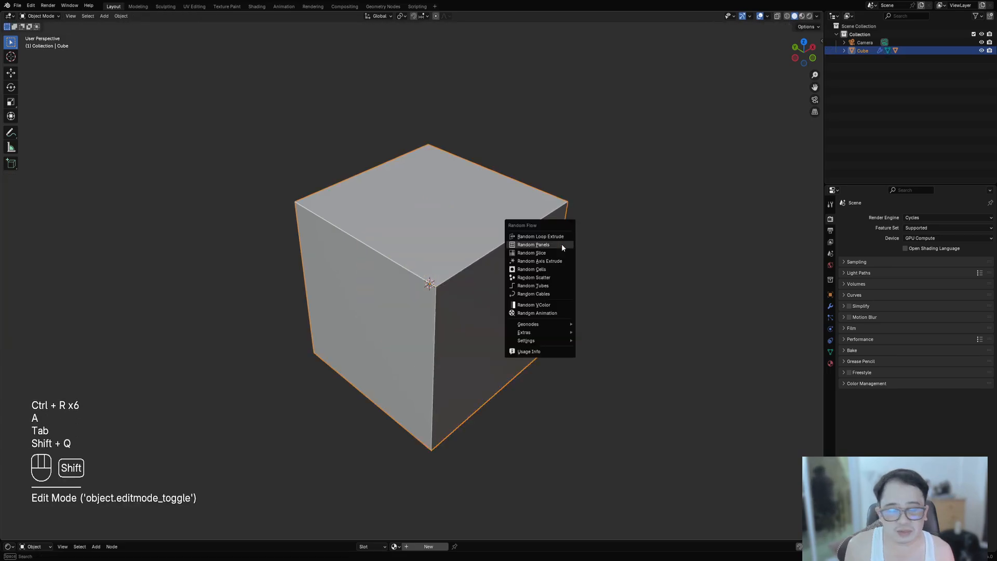
left_click(562, 237)
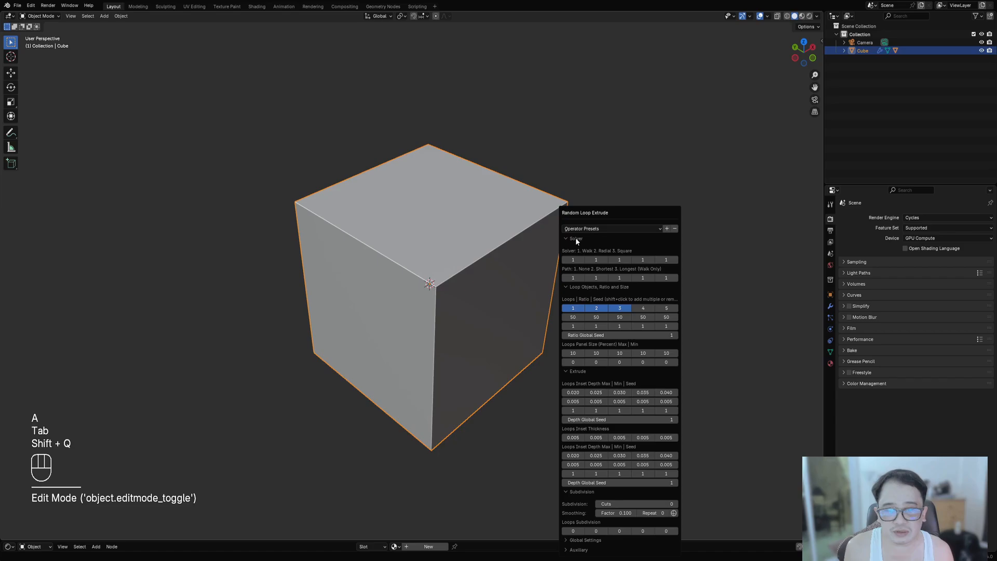
left_click(582, 229)
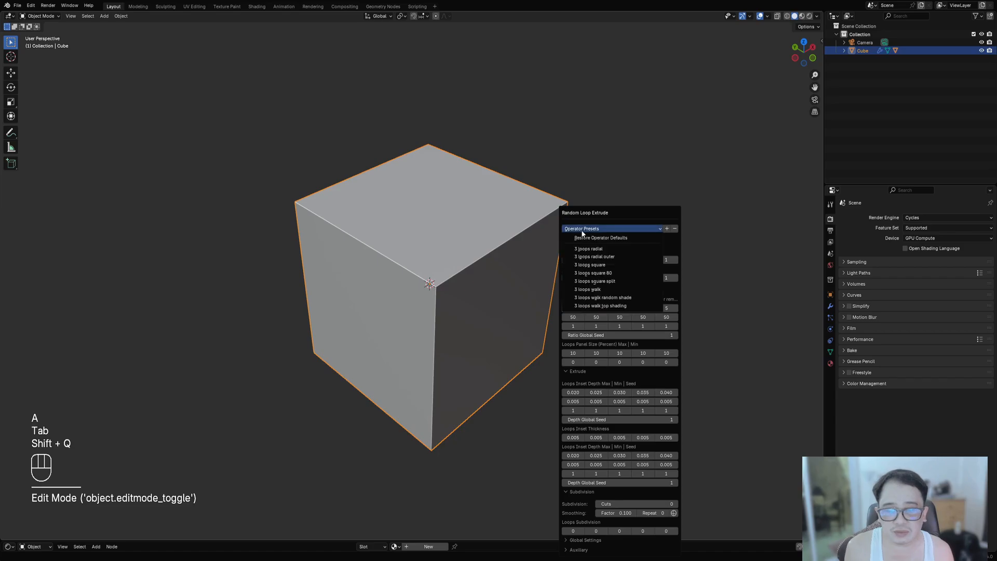
left_click(596, 272)
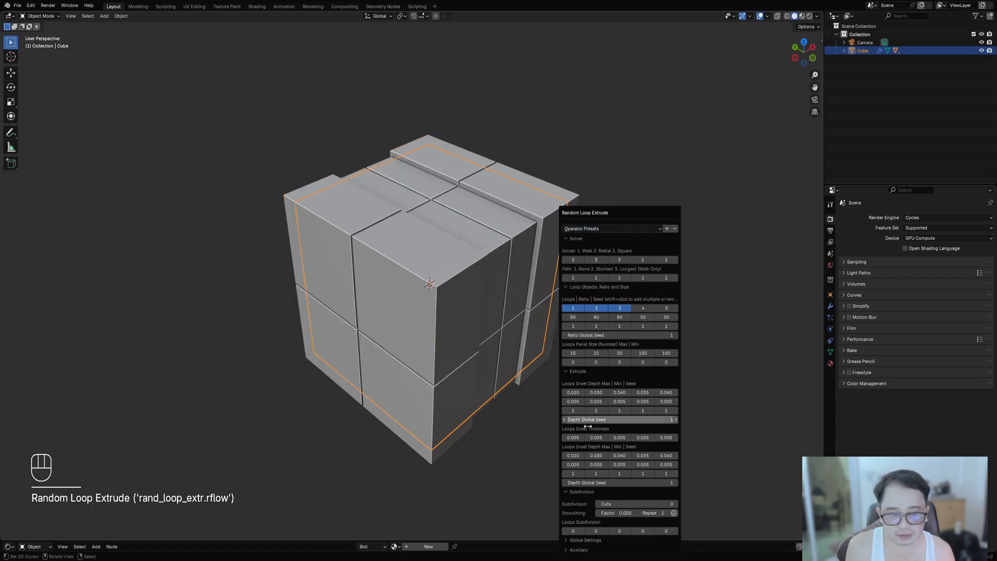
- Set the subdivision cuts to 2 and raise the mirror distance to about 0.01
scroll(609, 504, "up", 1, "ctrl")
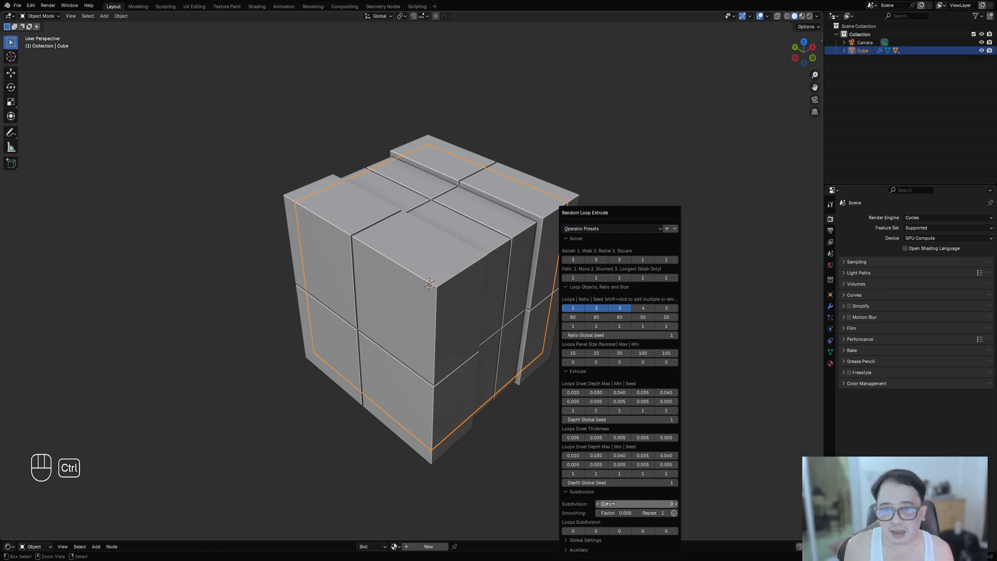
scroll(609, 503, "up", 1, "ctrl")
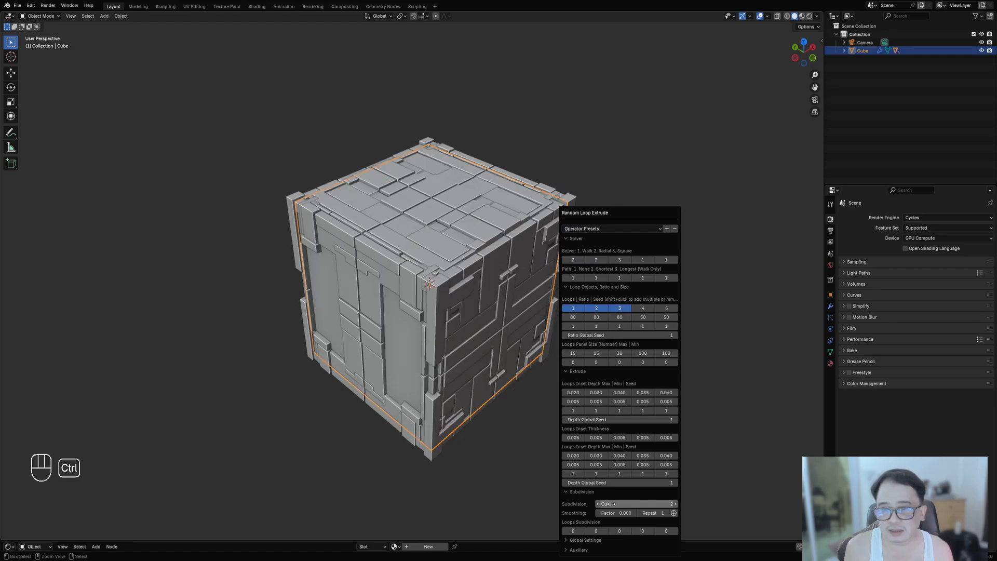
left_click(580, 550)
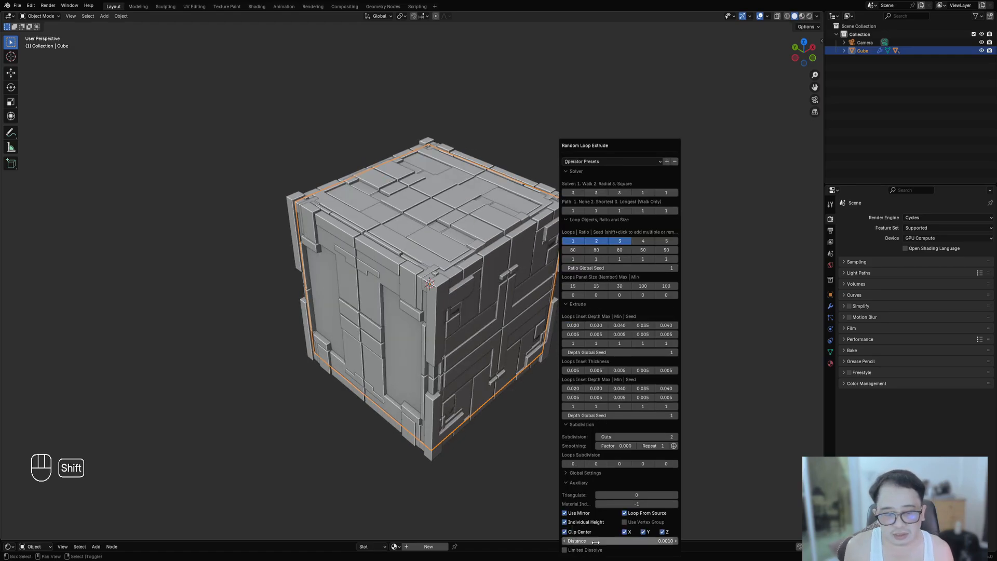
left_click_drag(596, 541, 628, 540, "shift")
mouse_move(537, 367)
middle_mouse_down()
mouse_move(510, 363)
mouse_move(538, 353)
middle_mouse_up()
key("F9")
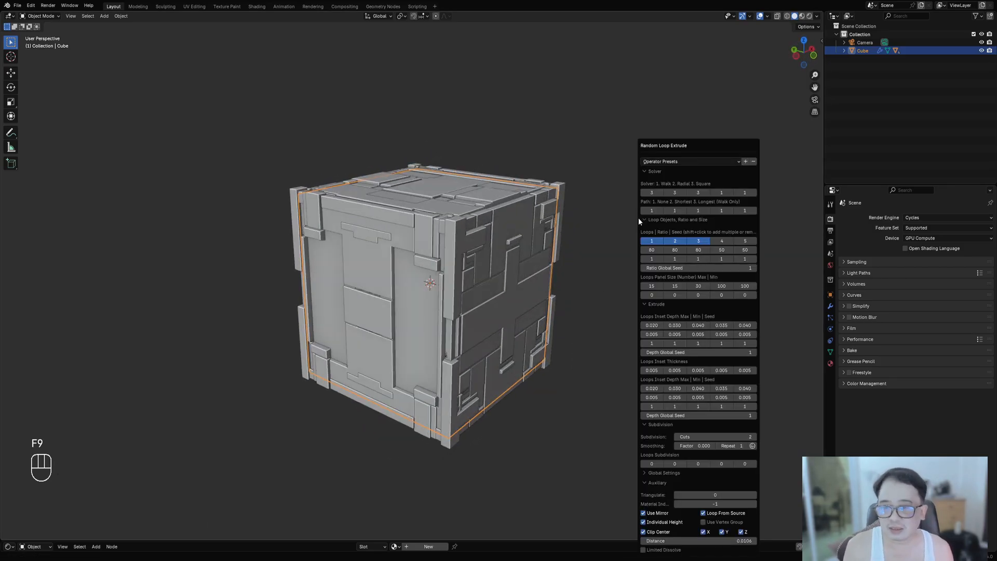
- Orbit and zoom around the cube to inspect the generated panel detailing
scroll(438, 213, "up", 3)
middle_click_drag(523, 275, 463, 334)
scroll(467, 340, "up", 4)
scroll(457, 400, "down", 4)
scroll(463, 333, "up", 3)
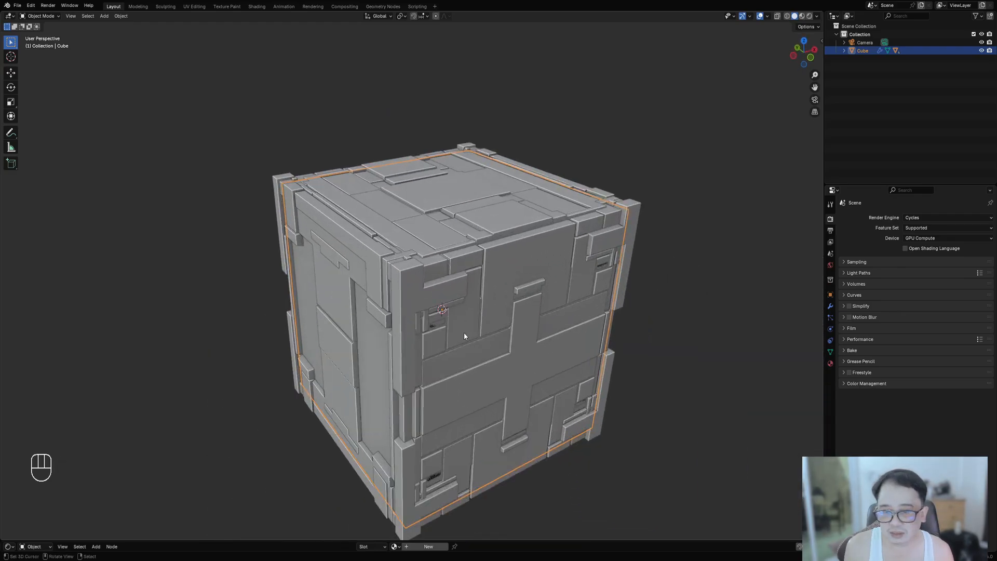
scroll(458, 327, "down", 2)
key("d")
mouse_move(435, 300)
left_mouse_down()
mouse_move(420, 312)
mouse_move(435, 323)
mouse_move(443, 306)
left_mouse_up()
right_click_drag(443, 304, 408, 335)
mouse_move(563, 344)
middle_mouse_down("shift")
mouse_move(549, 338)
mouse_move(560, 331)
middle_mouse_up("shift")
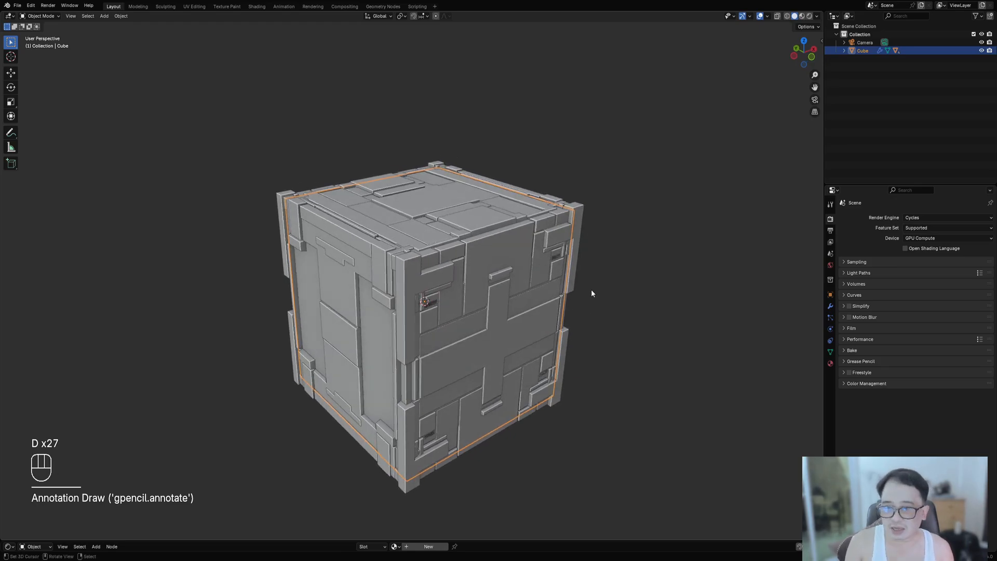
- Set the depth global seed to 5
key("F9")
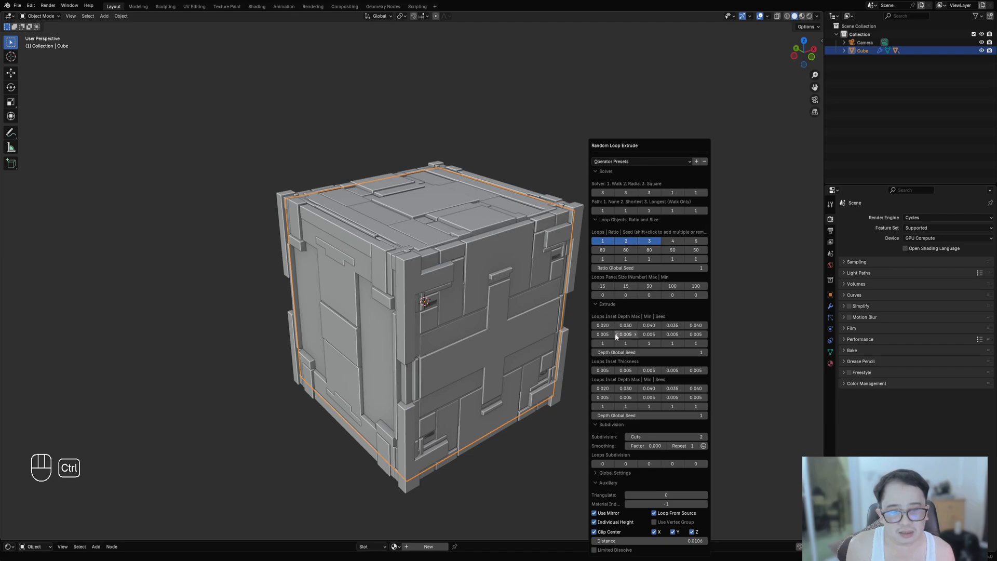
scroll(619, 351, "up", 4, "ctrl")
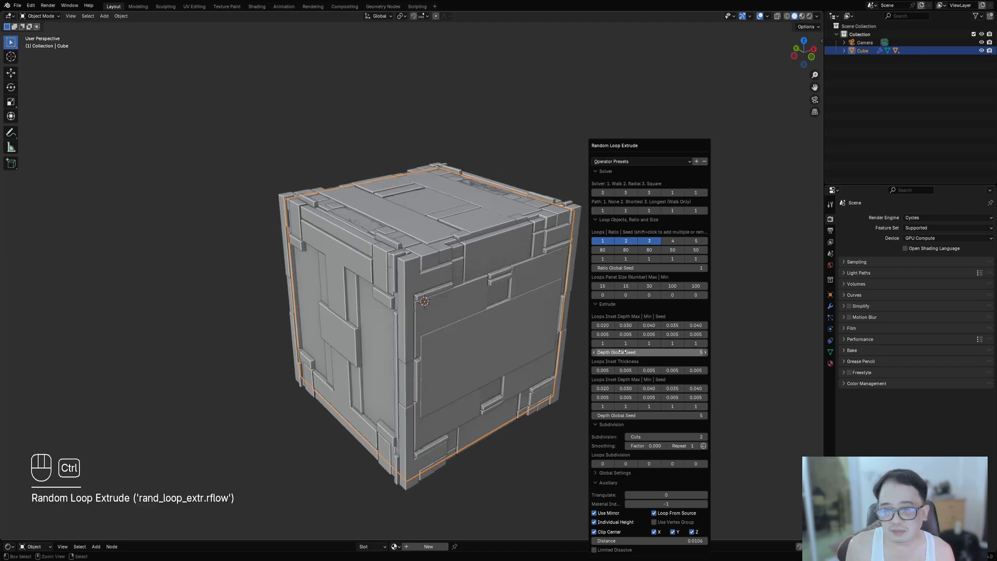
middle_click_drag(459, 327, 447, 364)
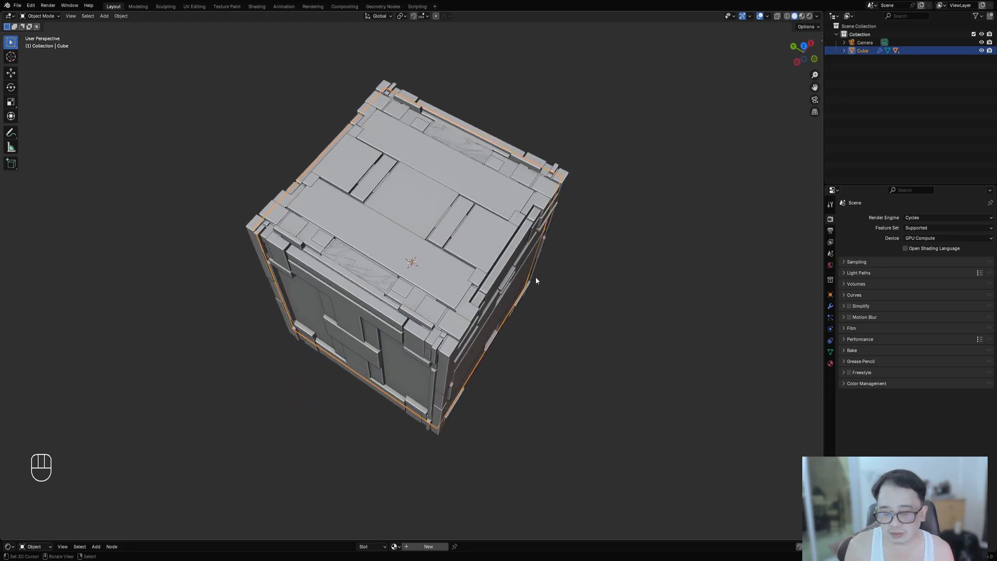
- Raise the third loop's inset depth maximum to 0.044
key("F9")
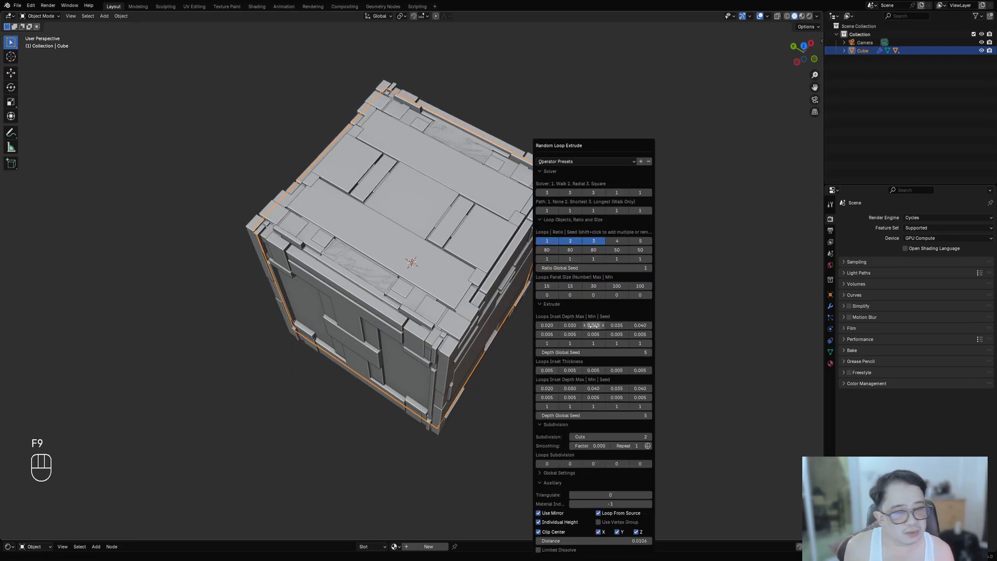
left_click_drag(592, 325, 600, 325)
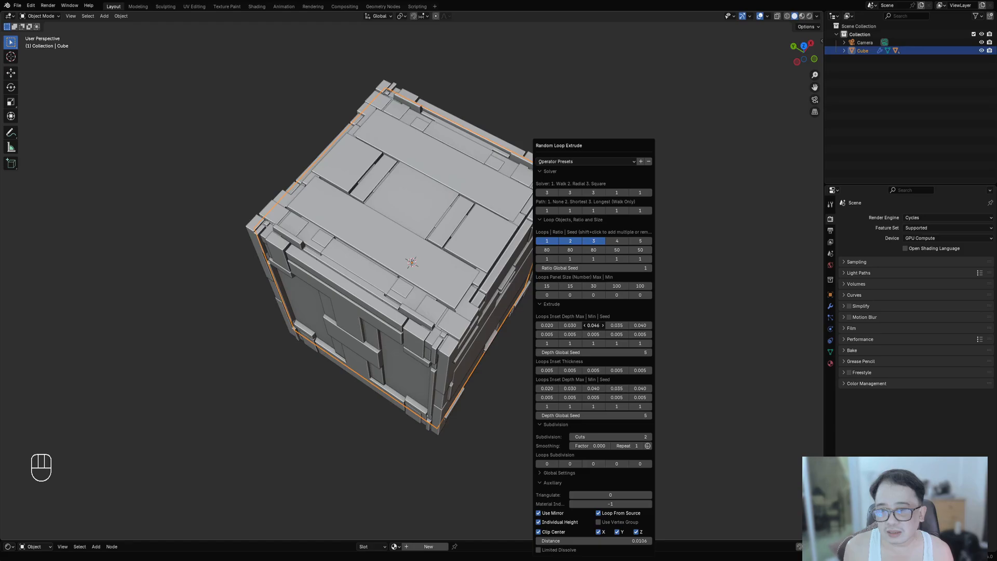
middle_click_drag(592, 345, 555, 309)
- Expand the cube's children in the outliner and temporarily move Cube_RLExtr to inspect it
left_click(433, 254)
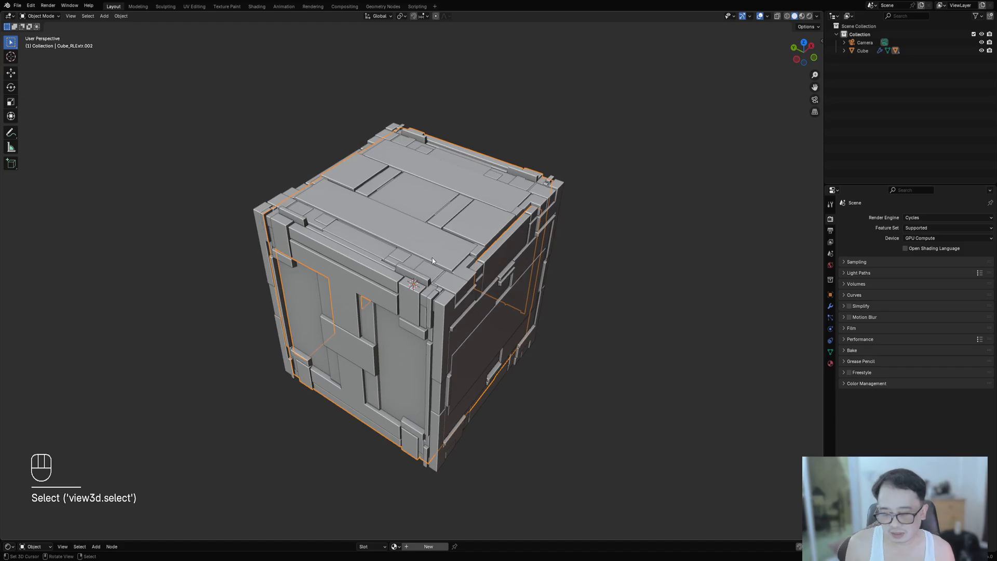
left_click(843, 50)
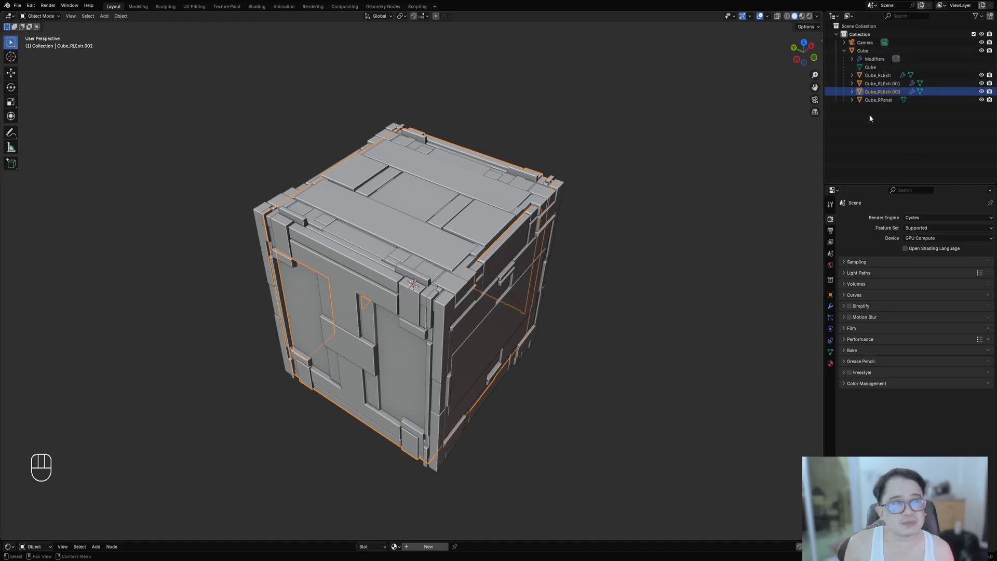
left_click(877, 76)
key("g")
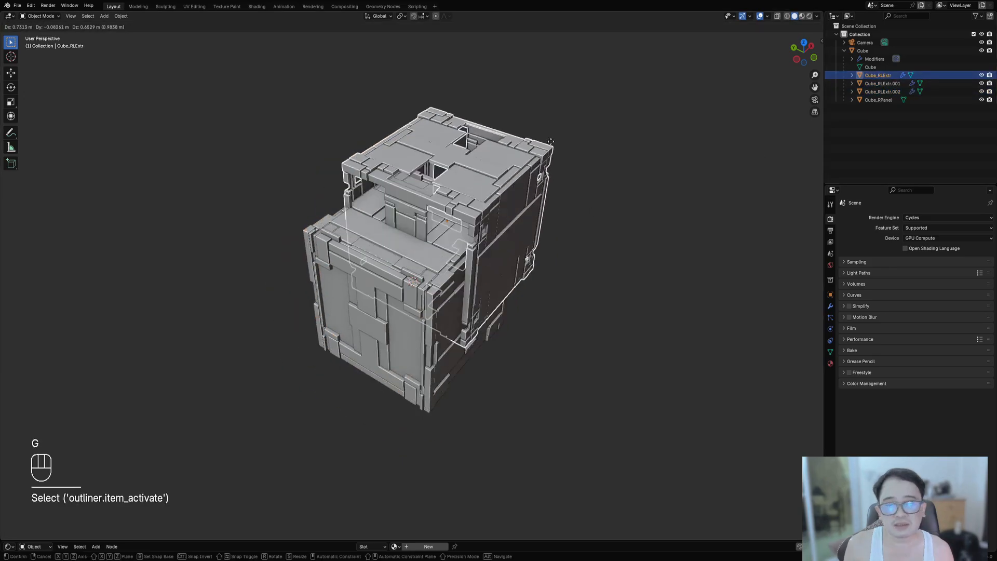
right_click(675, 171)
- Select the Cube_RPanel object and delete it
left_click(878, 100)
key("g")
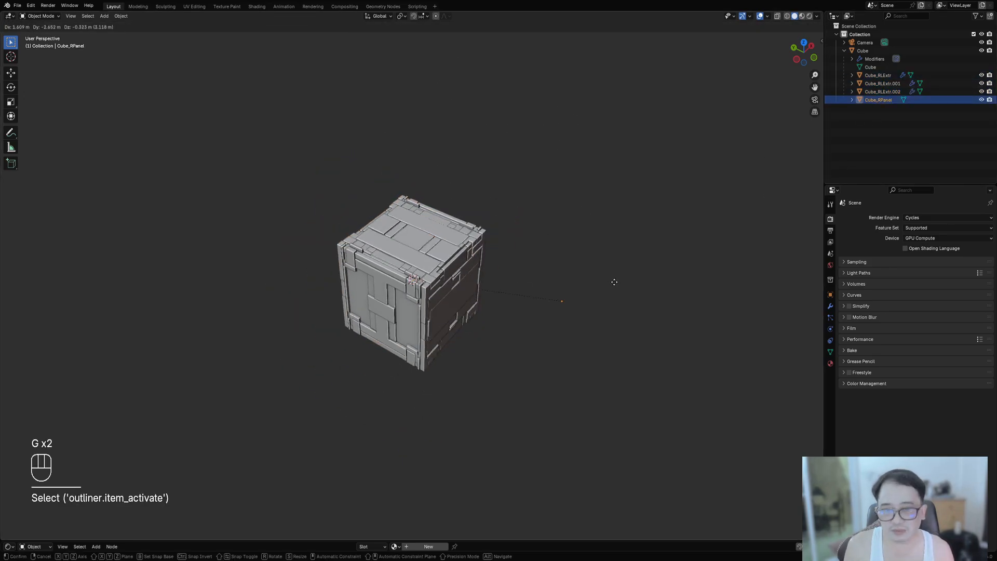
right_click(484, 363)
key("shift+z")
key("shift+z")
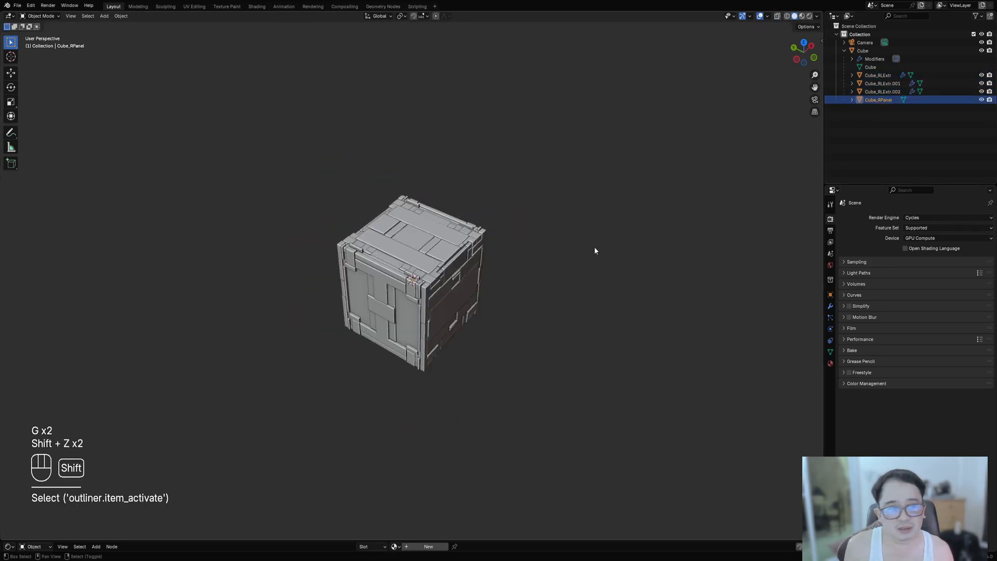
key("x")
left_click(592, 248)
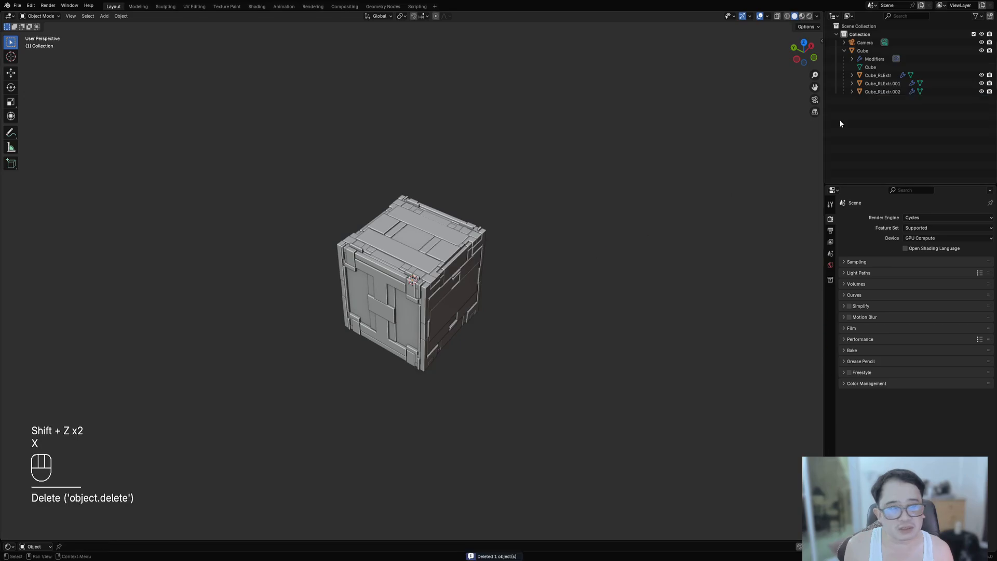
- Temporarily move Cube_RLExtr again to check how it is layered inside the cube
left_click(877, 75)
scroll(489, 264, "up", 4)
key("g")
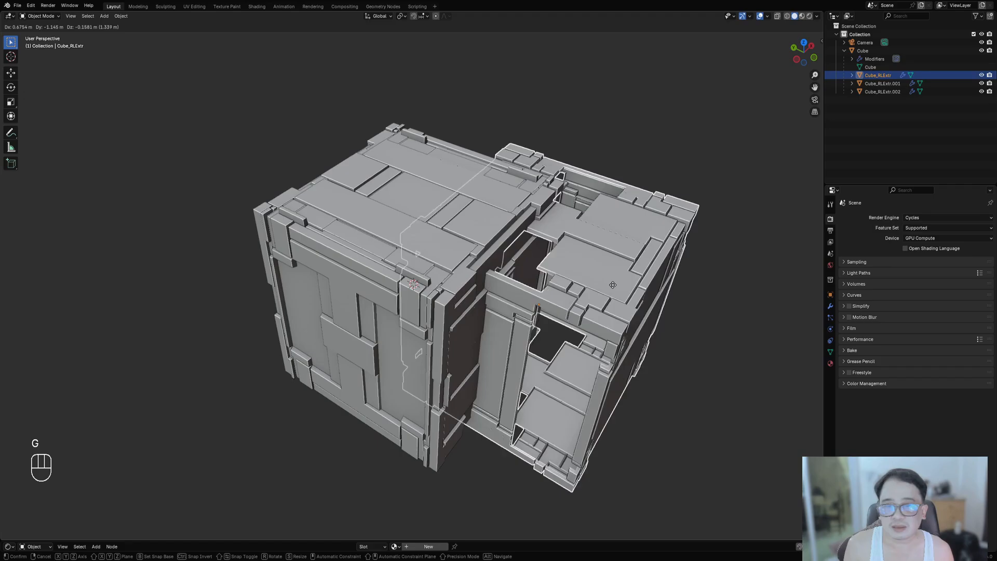
right_click(613, 245)
scroll(613, 237, "down", 1)
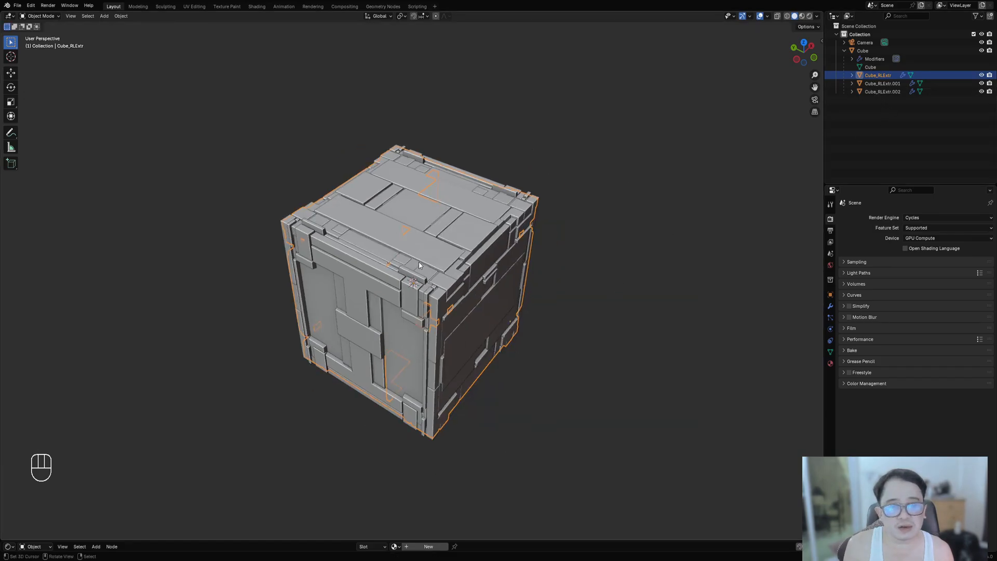
key("g")
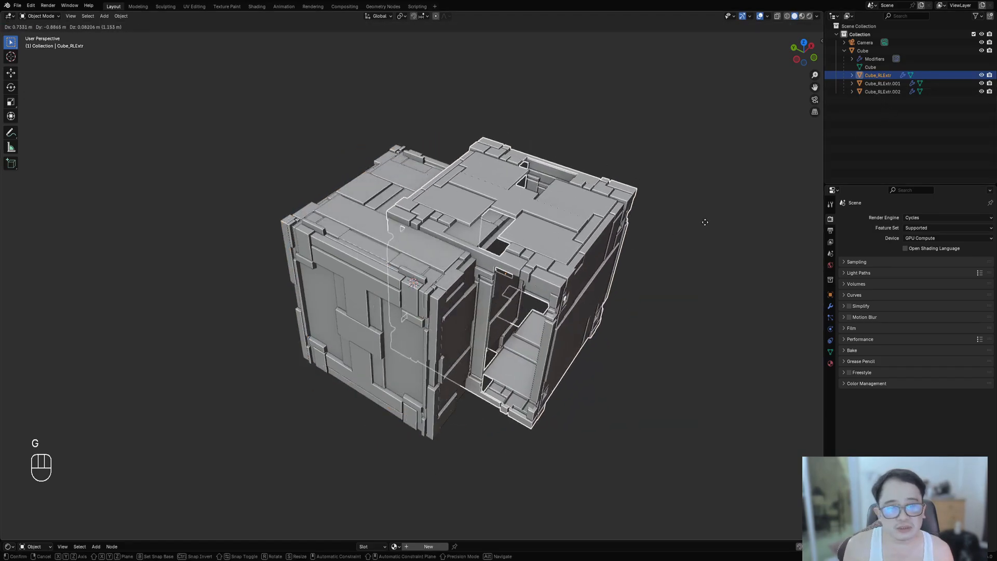
right_click(701, 223)
- Temporarily move Cube_RLExtr.001 and Cube_RLExtr.002 to inspect each extruded layer
left_click(883, 83)
key("g")
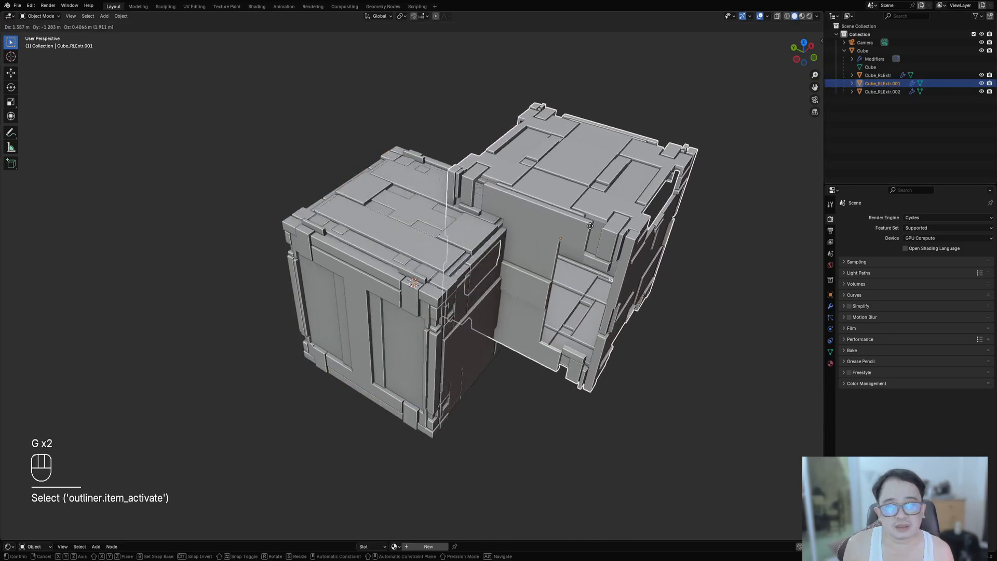
right_click(600, 227)
left_click(868, 93)
key("g")
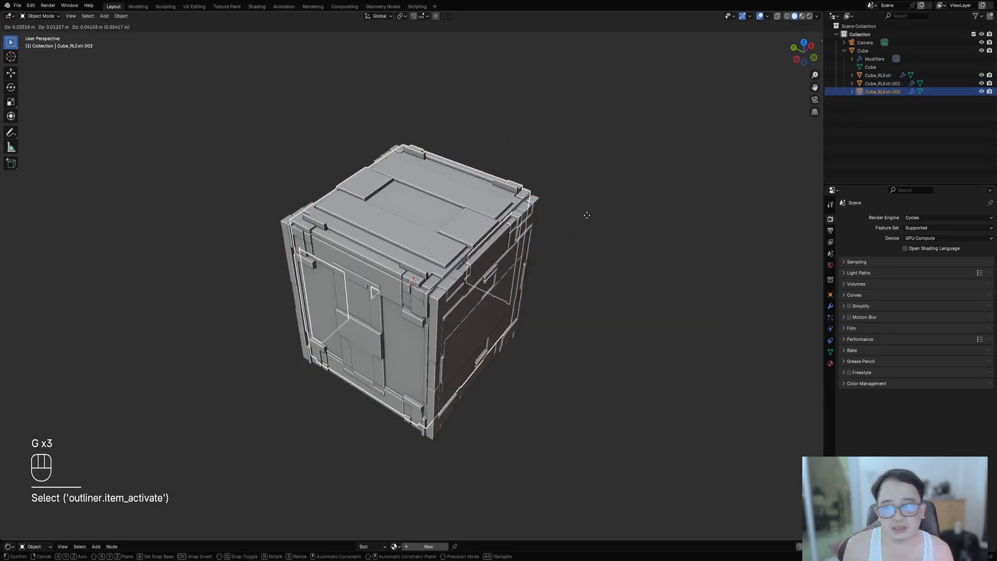
right_click(673, 227)
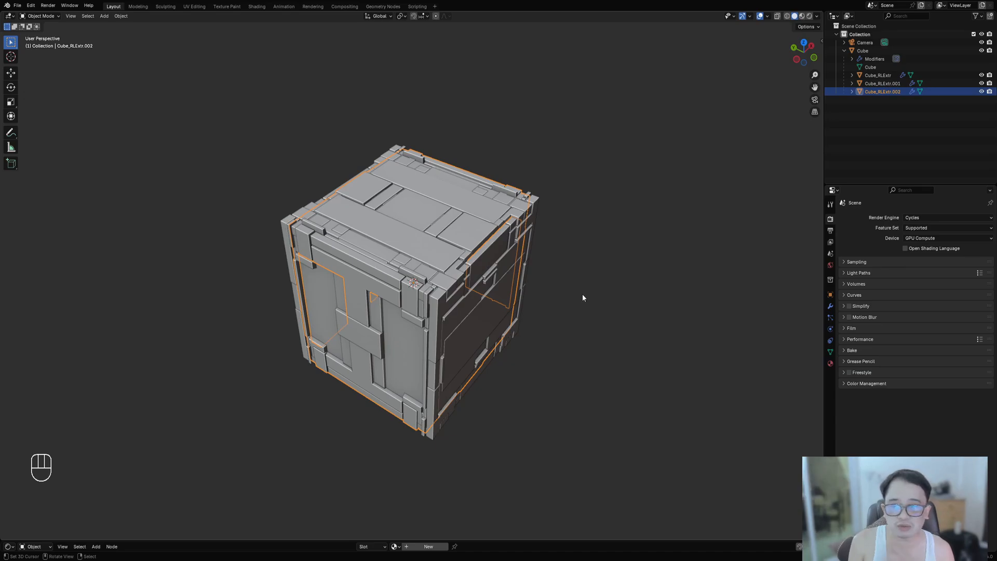
- Select the cube together with its grouped Random Loop Extrude child objects
mouse_move(551, 299)
middle_mouse_down()
mouse_move(492, 270)
mouse_move(577, 294)
mouse_move(555, 319)
middle_mouse_up()
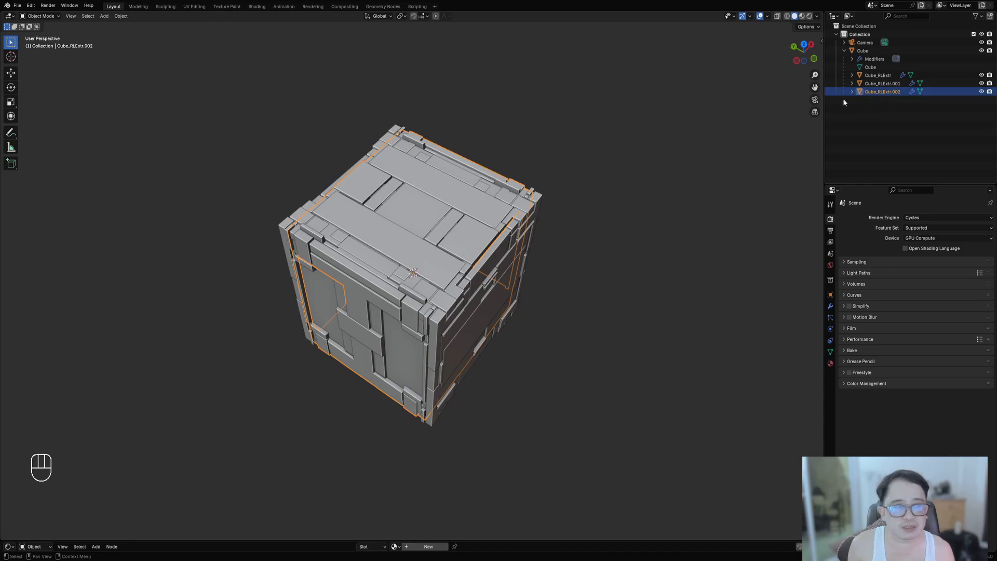
middle_click_drag(540, 273, 457, 222)
key("shift+z")
key("shift+z")
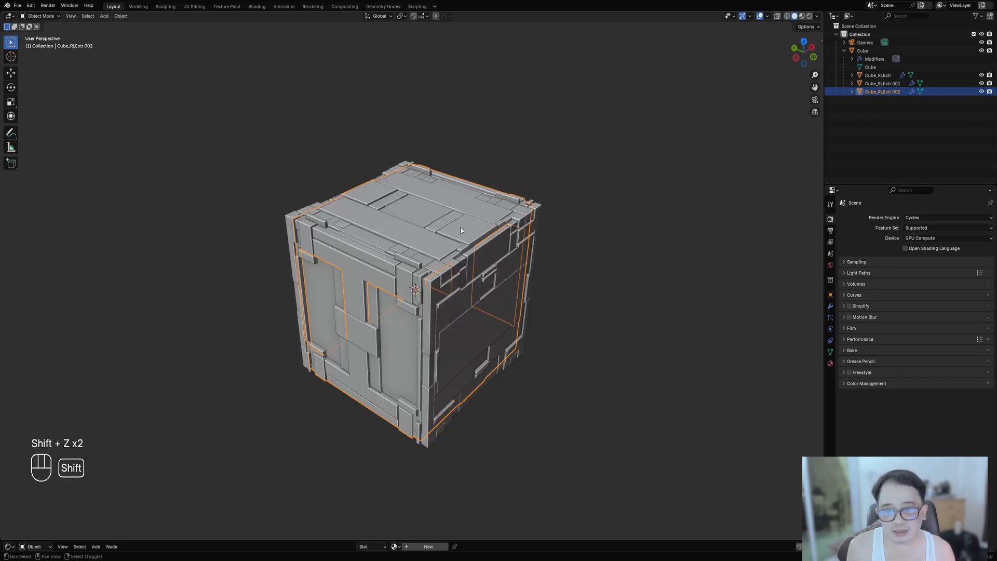
key("shift+g")
left_click(463, 231)
scroll(569, 211, "up", 2)
- Open Random Flow's Merge Objects tool from the Extras object tools and set Merge To to Cube
key("shift+q")
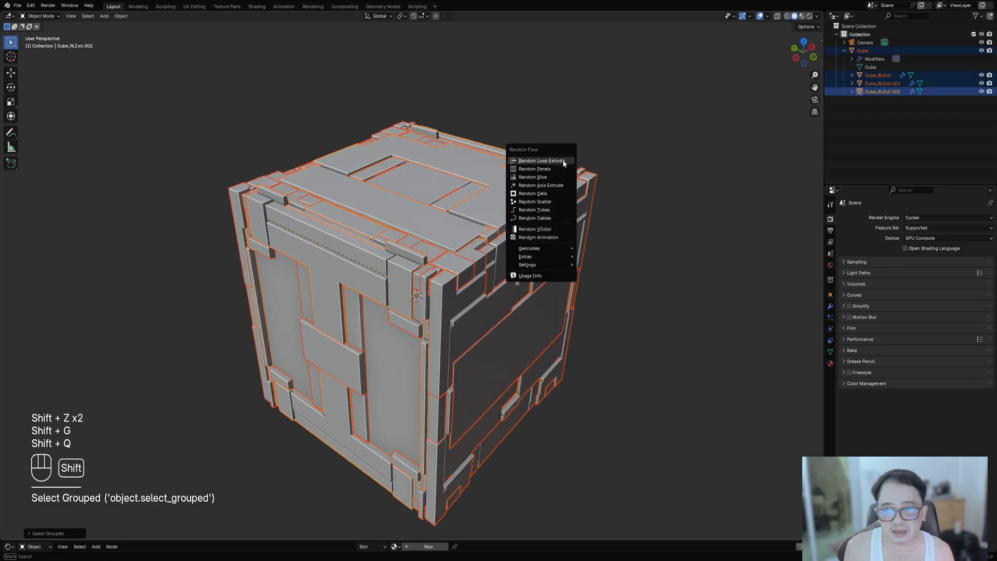
mouse_move(553, 256)
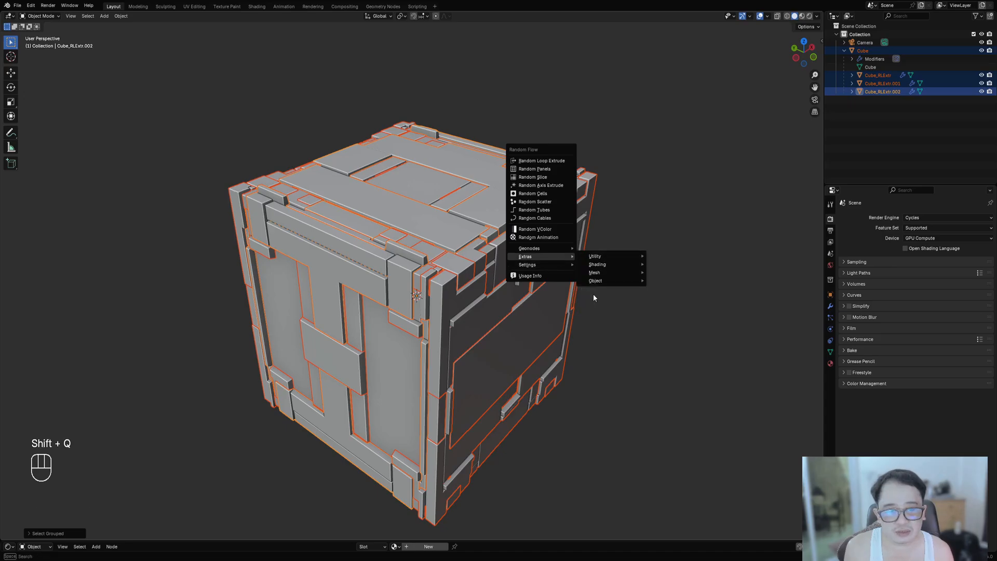
mouse_move(624, 280)
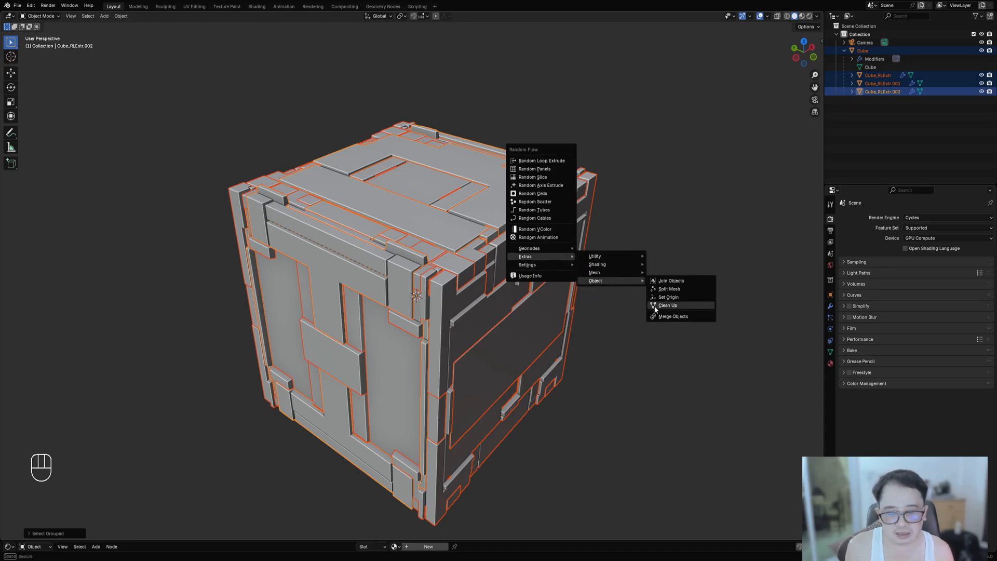
left_click(668, 317)
left_click_drag(657, 305, 554, 203)
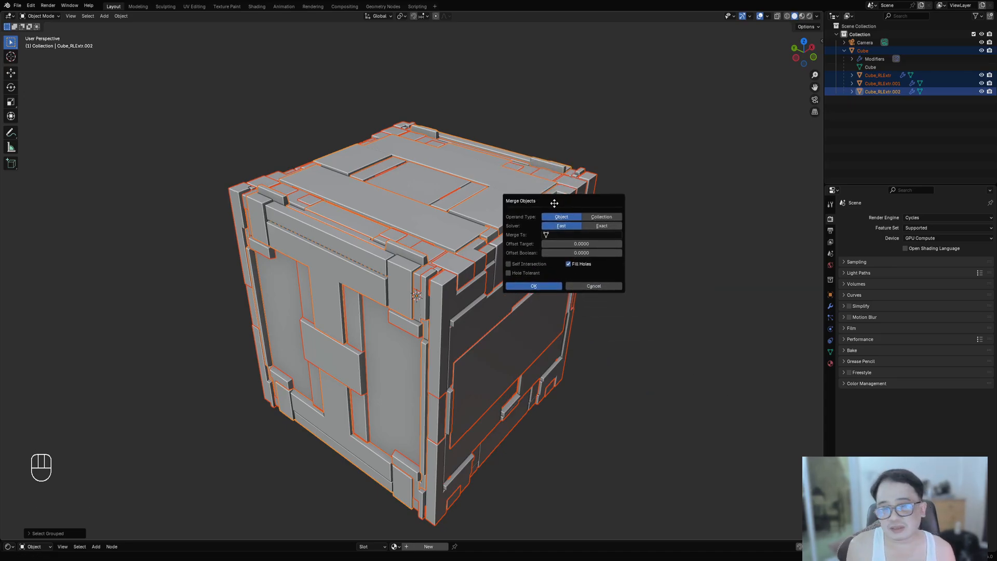
left_click(558, 235)
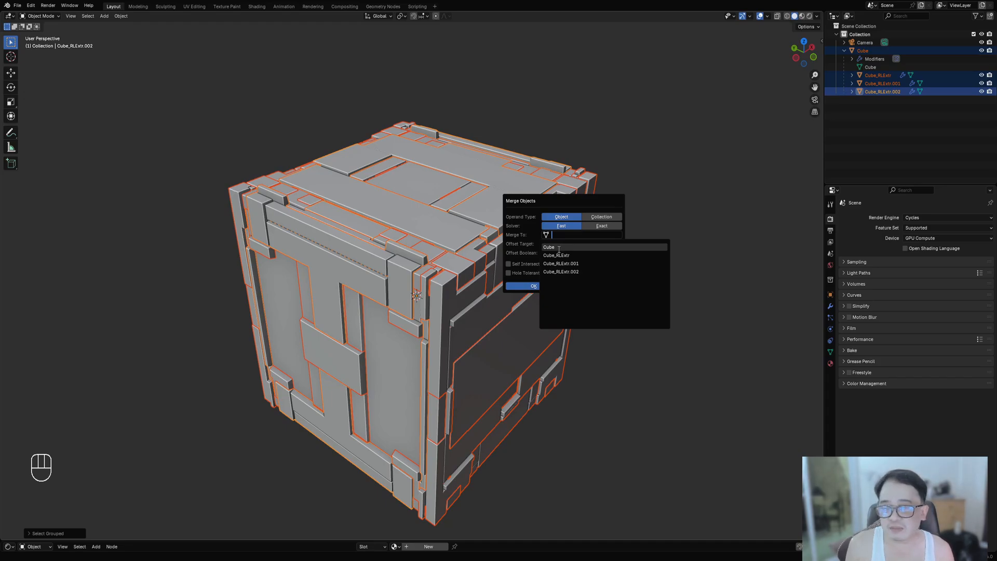
left_click(559, 248)
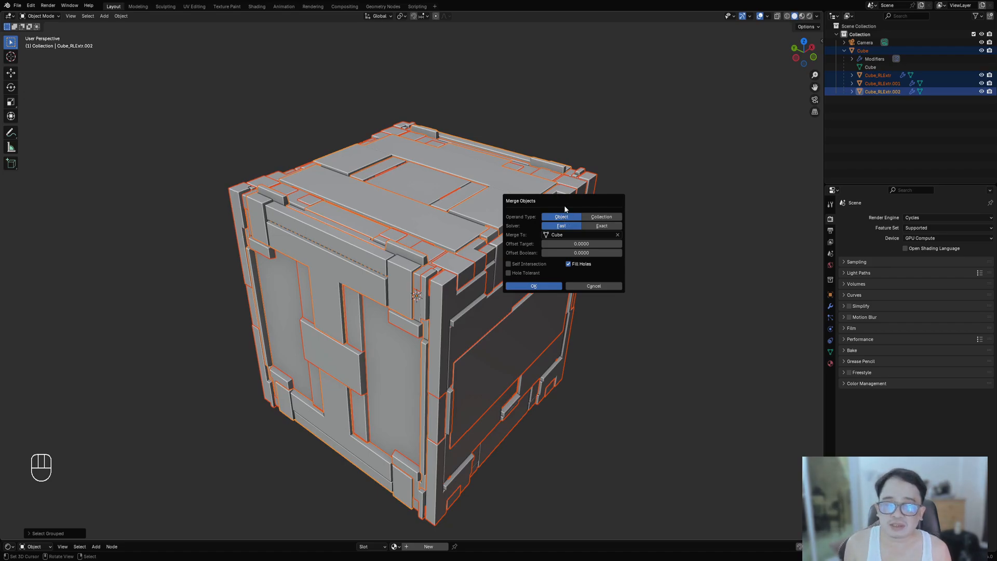
- Set the merge Offset Target to 0.00025
left_click_drag(555, 201, 587, 195)
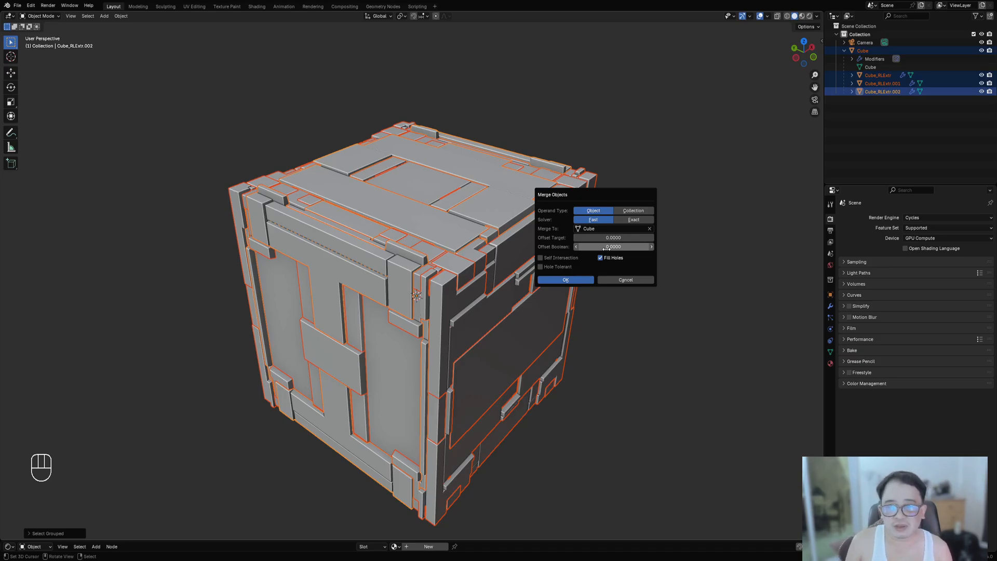
left_click(607, 238)
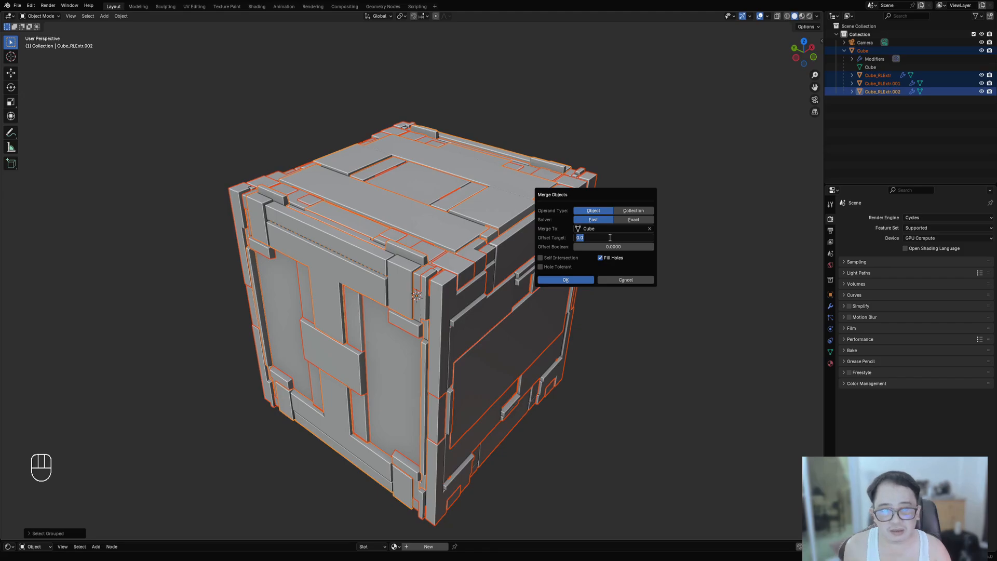
type(".0005")
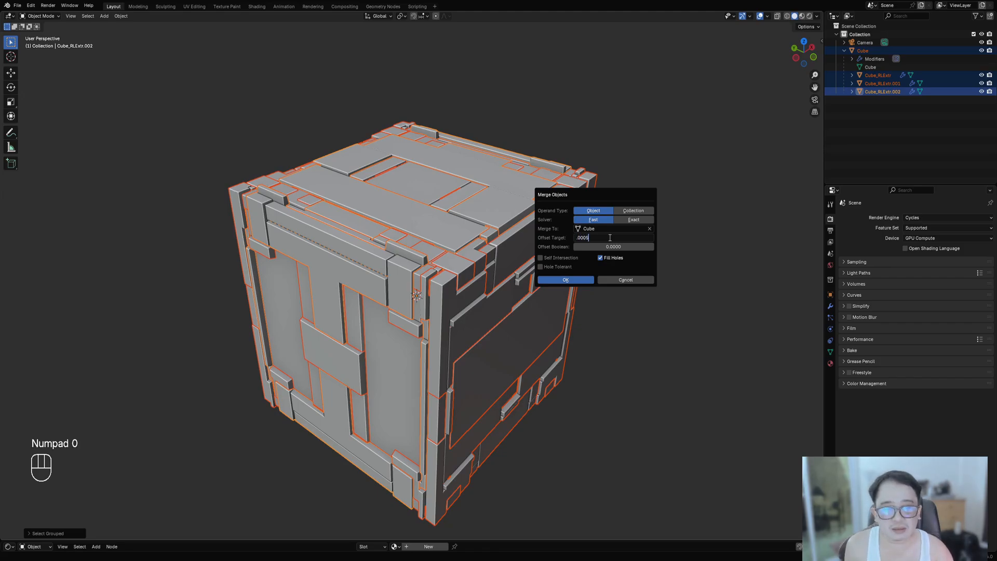
key("BackSpace")
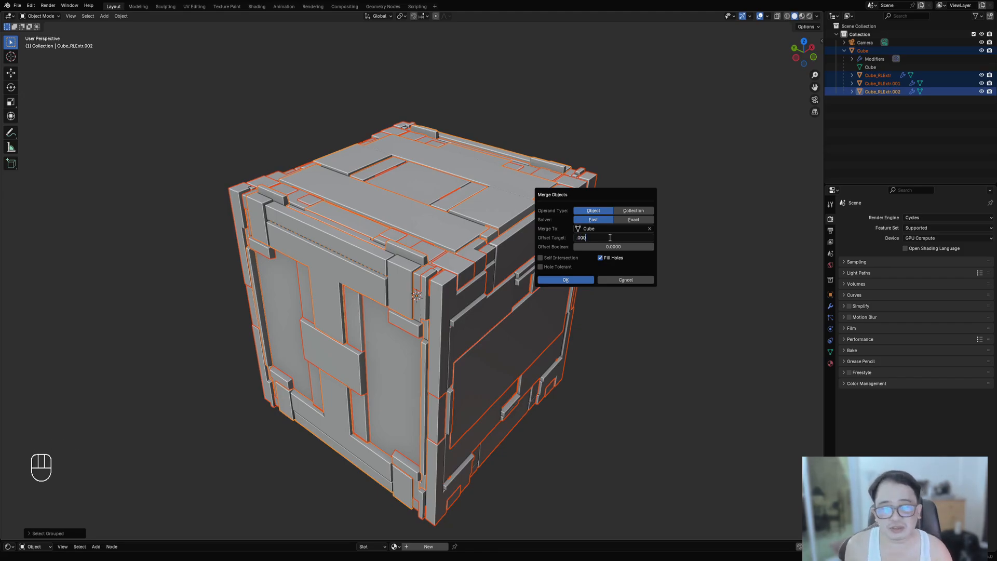
type("25")
key("Return")
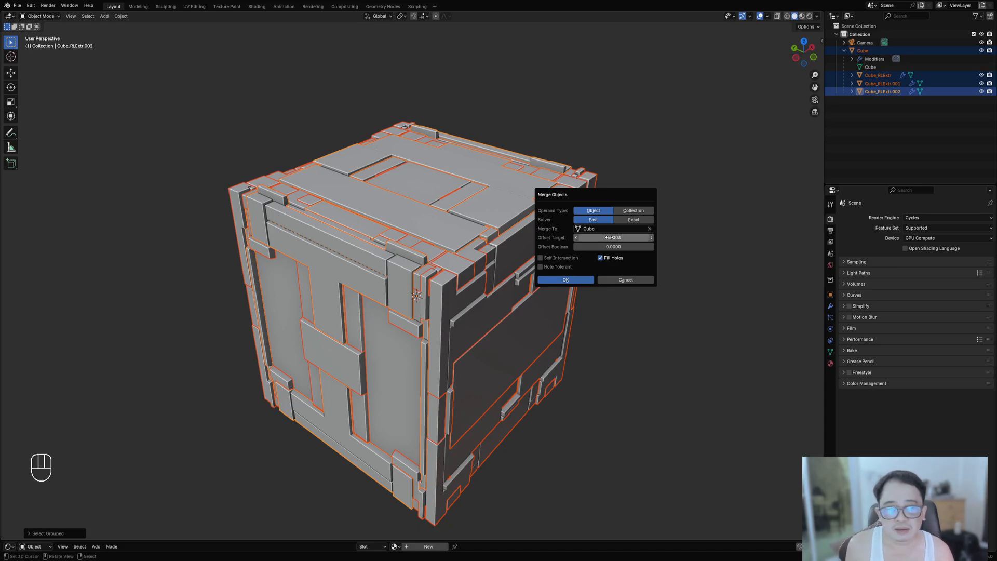
- Set Offset Boolean to 0.0003 and run the merge
left_click(609, 246)
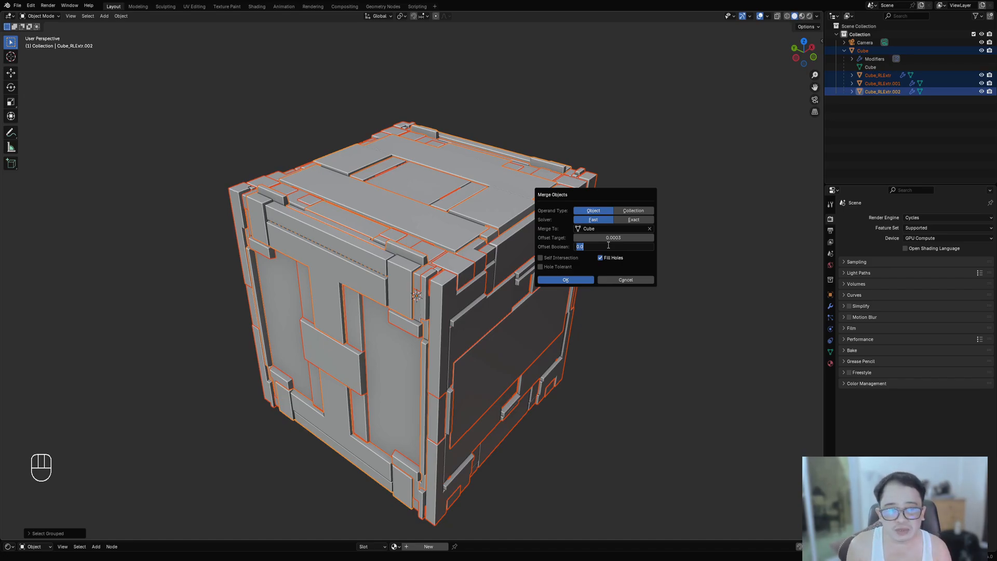
type(".00")
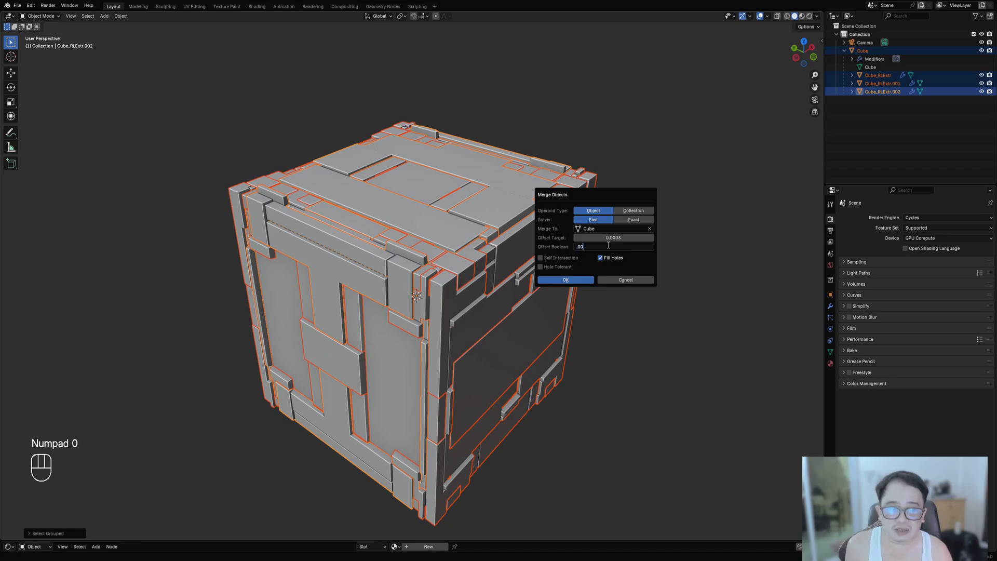
type("03")
key("Return")
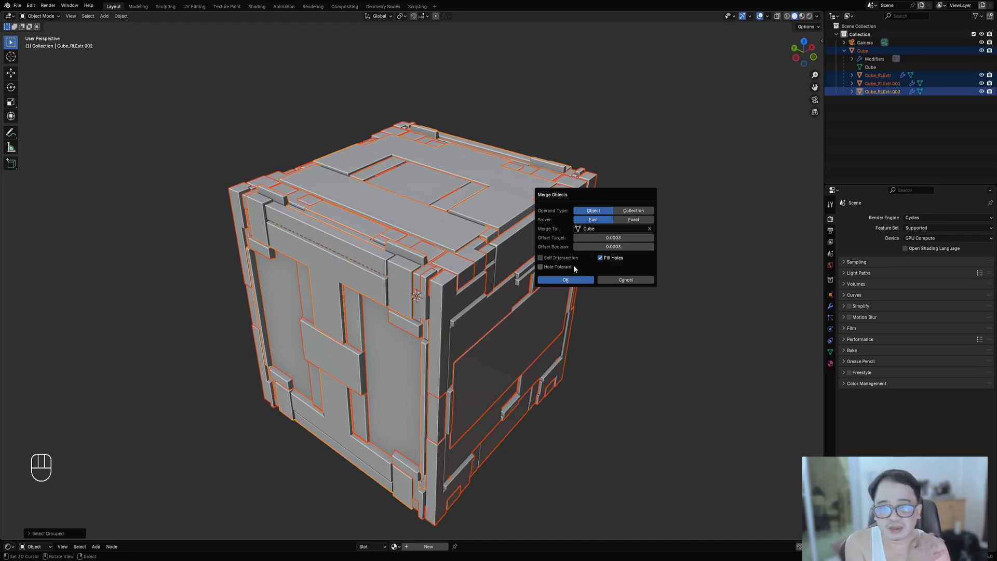
left_click(573, 279)
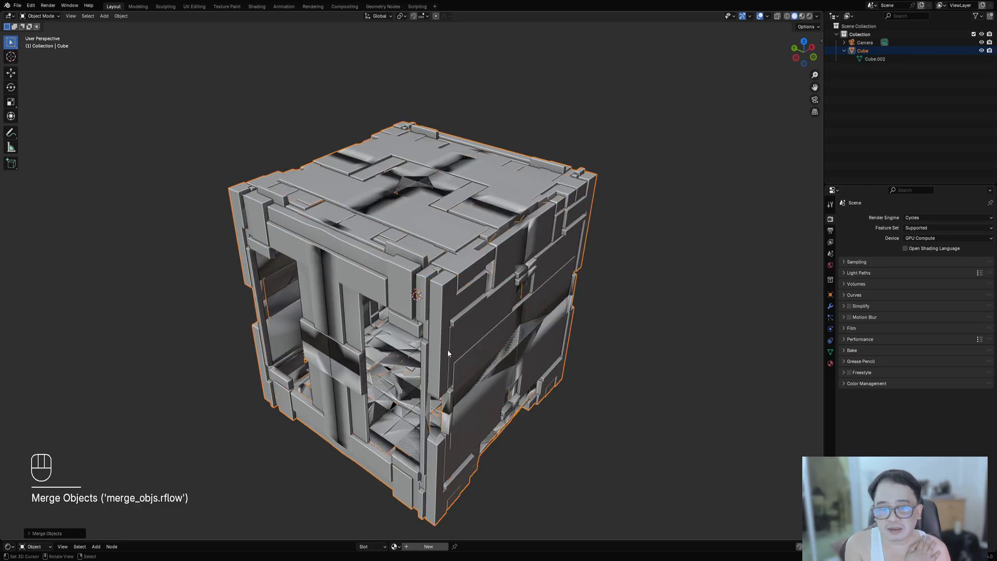
- Reopen the last Merge Objects settings and set Offset Boolean to 0
middle_click_drag(448, 353, 494, 335)
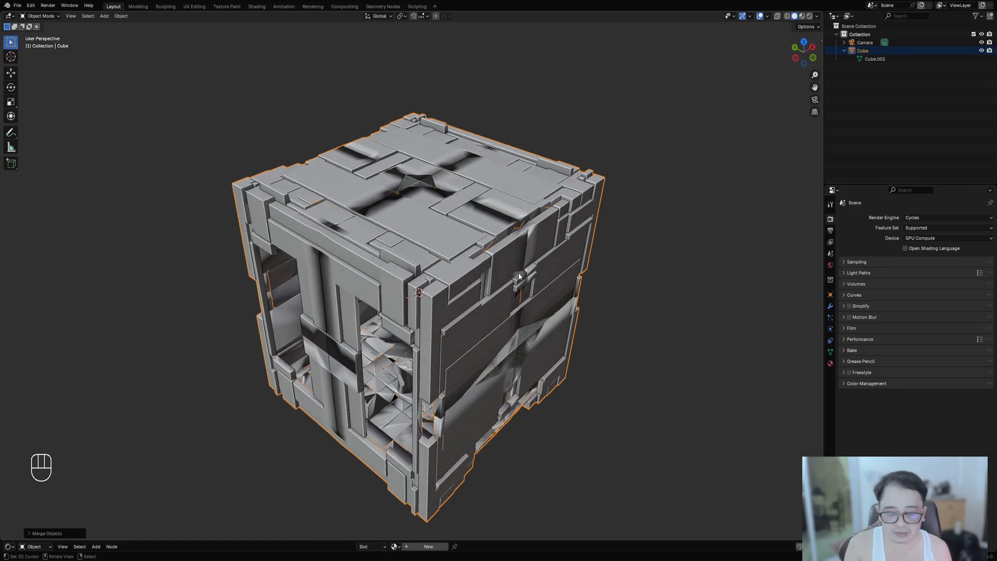
mouse_move(518, 273)
middle_mouse_down()
mouse_move(516, 282)
mouse_move(516, 245)
mouse_move(556, 269)
mouse_move(516, 283)
mouse_move(519, 270)
middle_mouse_up()
key("F9")
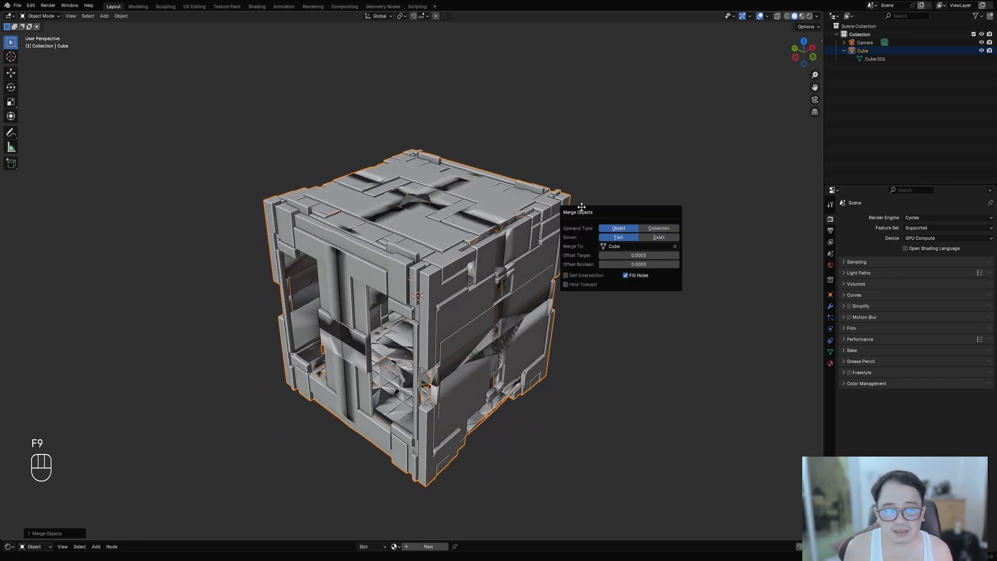
left_click(646, 244)
type("0")
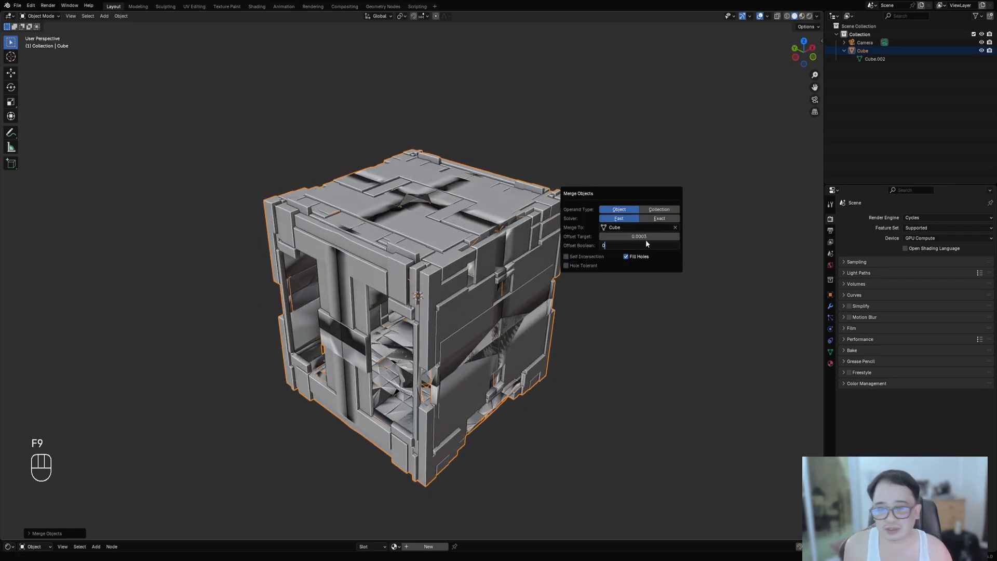
key("Return")
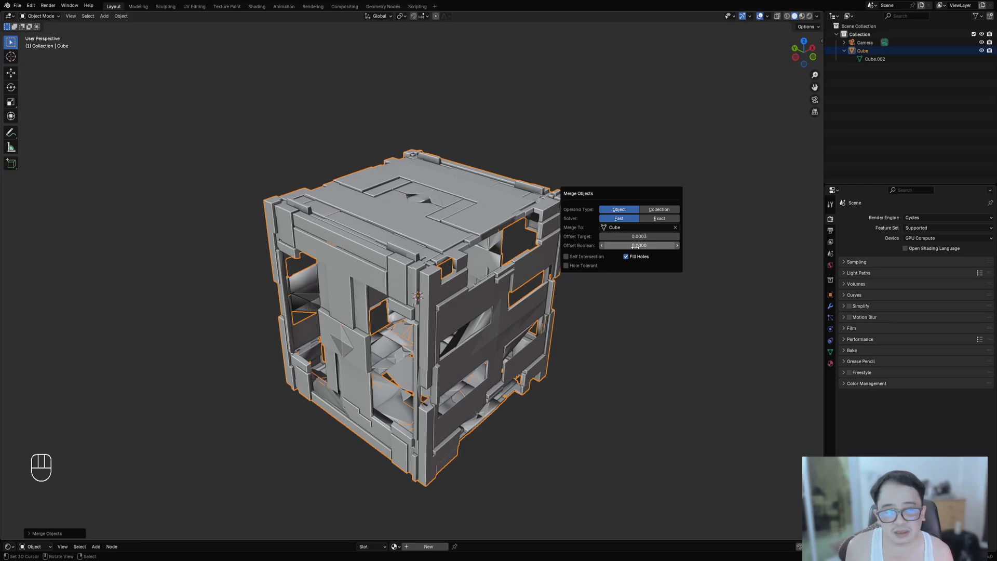
- Try toggling Fill Holes, Self Intersection and the Exact solver in the merge settings
left_click(626, 257)
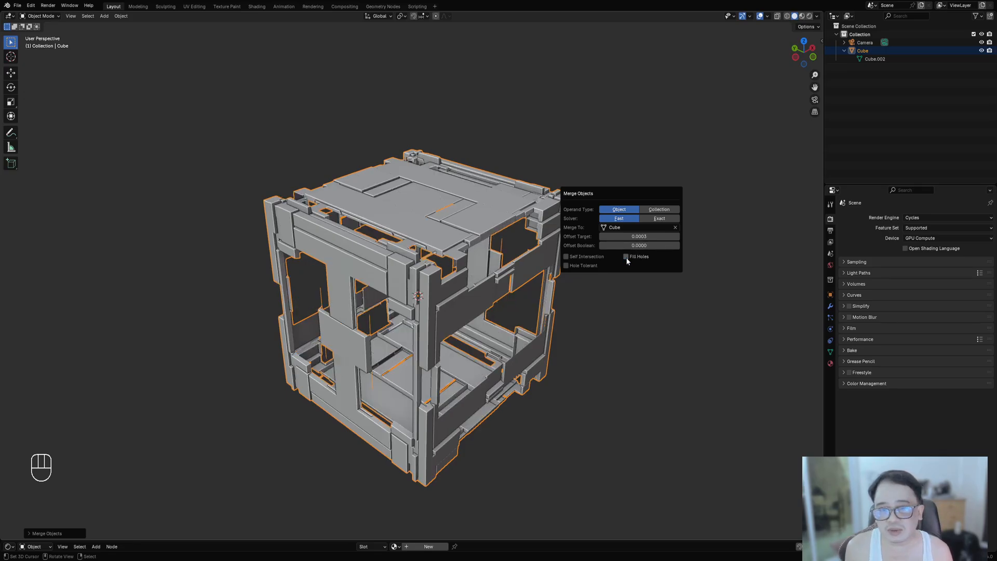
left_click(626, 257)
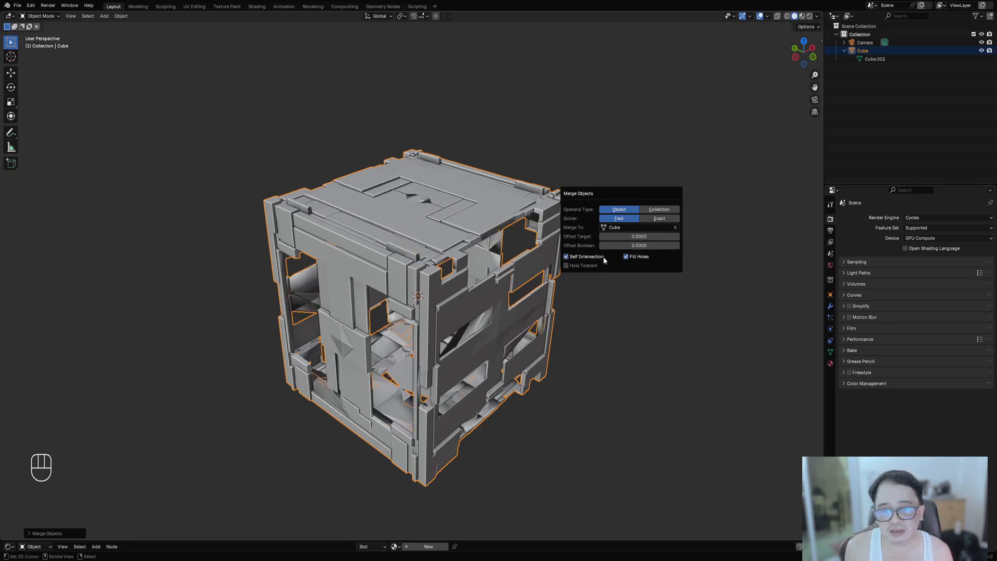
left_click(604, 257)
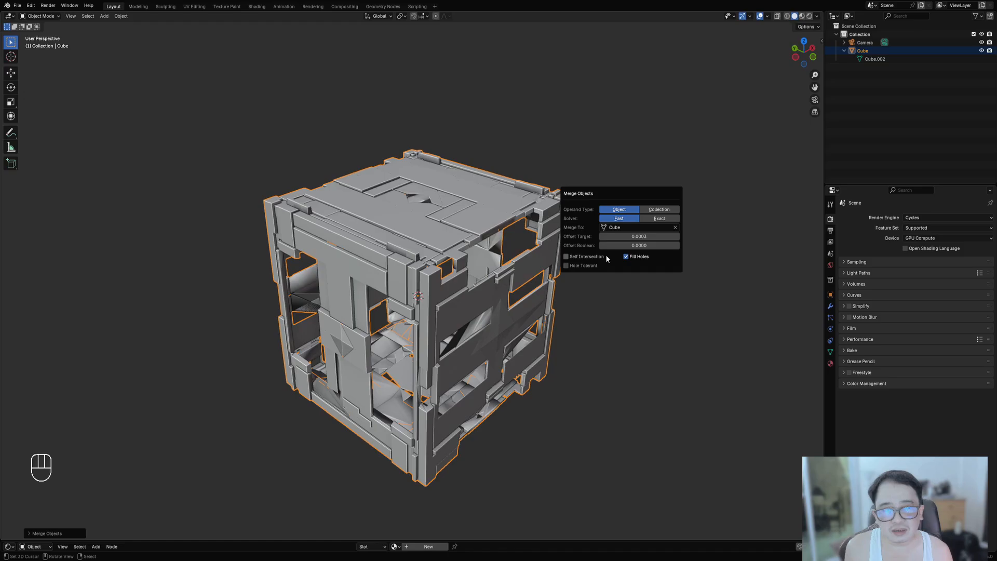
left_click(649, 220)
left_click(619, 218)
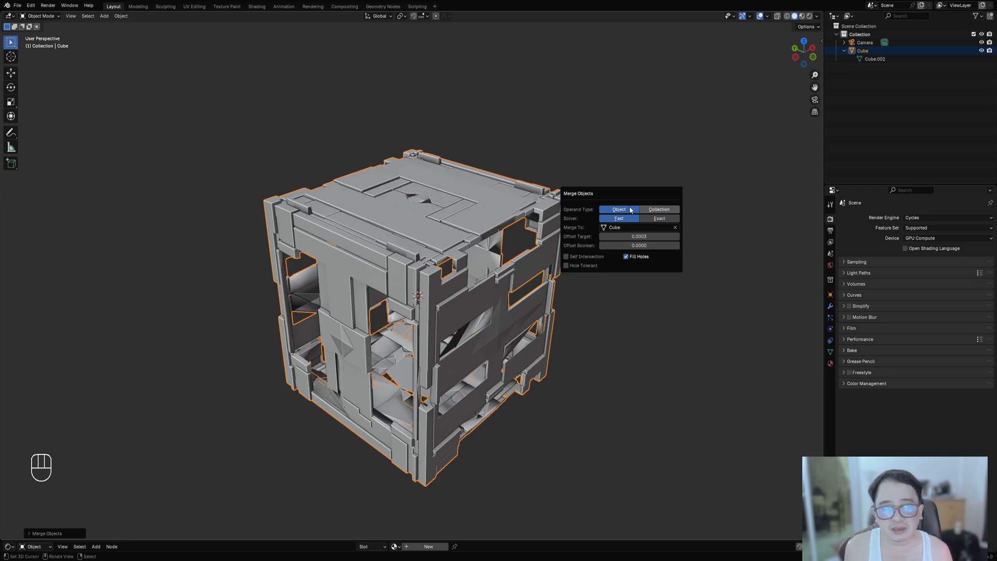
- Switch the merge Operand Type to Collection
left_click(650, 210)
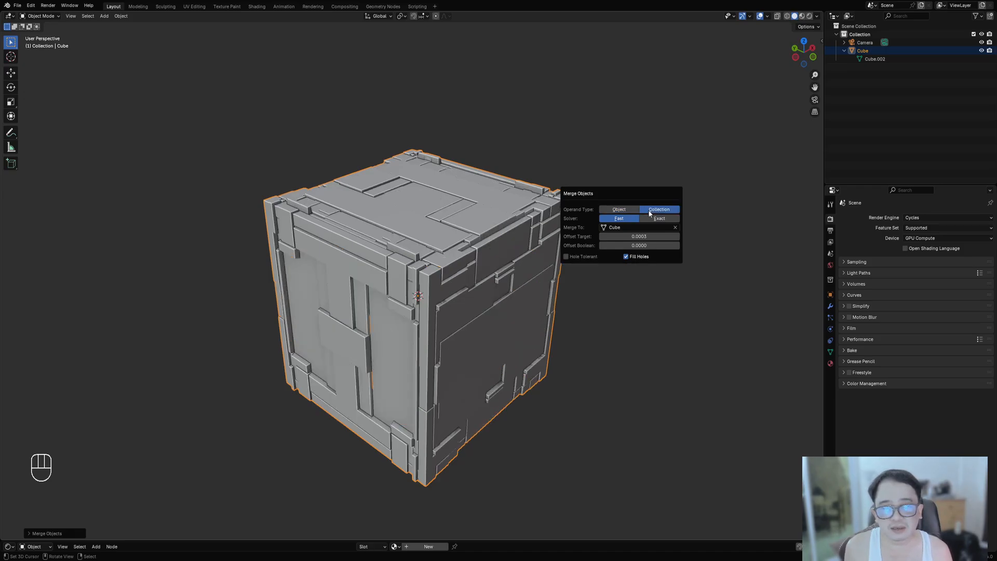
scroll(429, 312, "up", 8)
middle_click_drag(437, 313, 381, 344)
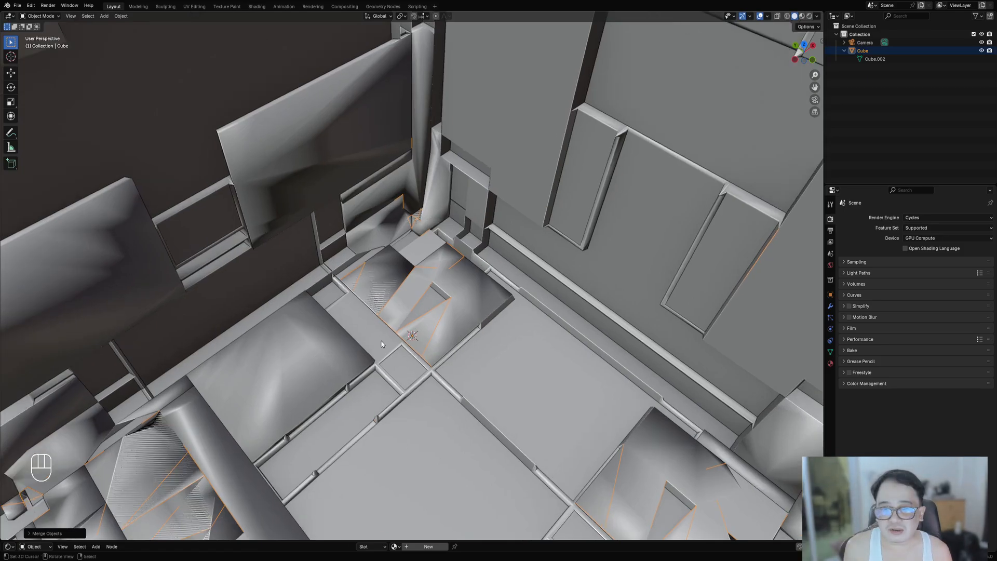
scroll(381, 344, "down", 10)
key("shift+z")
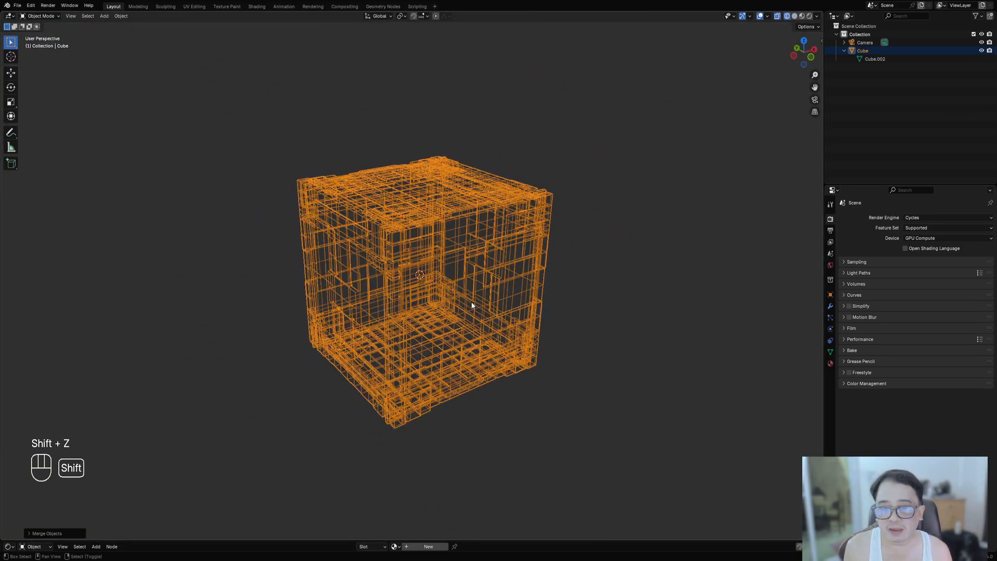
key("shift+z")
mouse_move(471, 301)
middle_mouse_down()
mouse_move(472, 289)
mouse_move(527, 280)
mouse_move(541, 235)
mouse_move(543, 251)
middle_mouse_up()
- Inspect the merged mesh up close from several angles and in wireframe
key("F9")
scroll(499, 284, "up", 3)
scroll(543, 251, "down", 3)
scroll(379, 257, "up", 3)
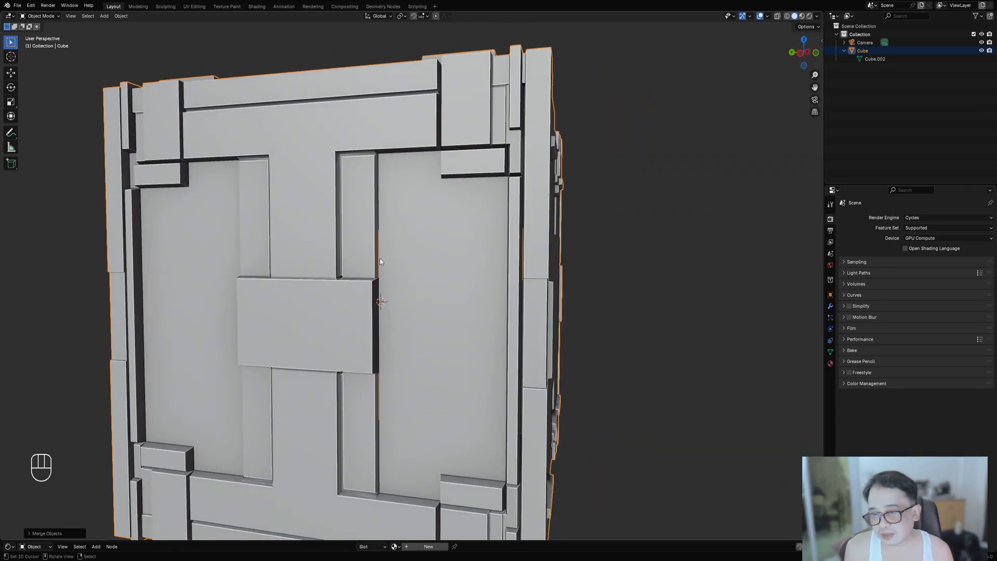
scroll(379, 258, "down", 3)
middle_click_drag(379, 269, 562, 228)
scroll(515, 330, "down", 2)
- Reopen the merge settings, switch Operand Type back to Object and set Offset Target to 0.01
key("F9")
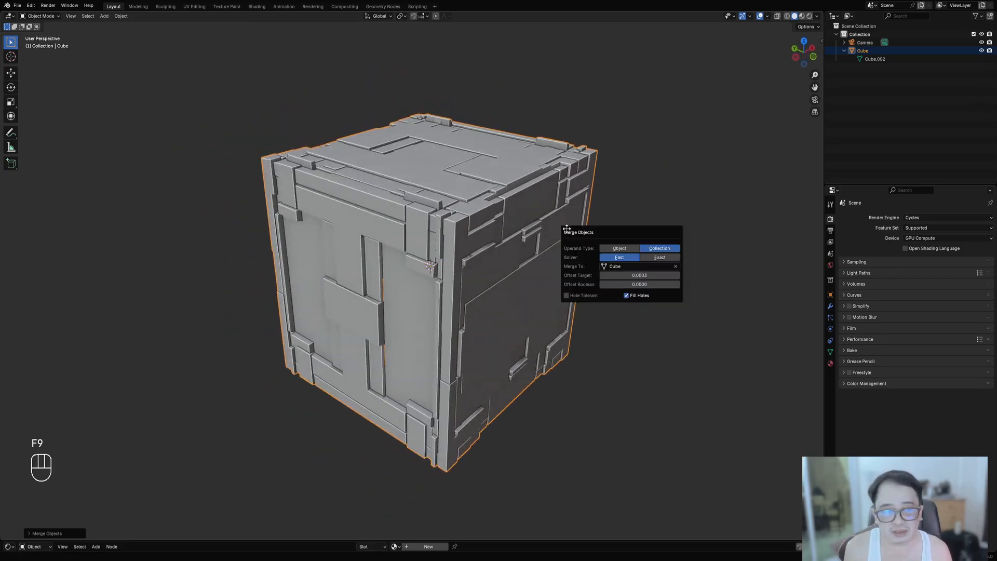
left_click(619, 249)
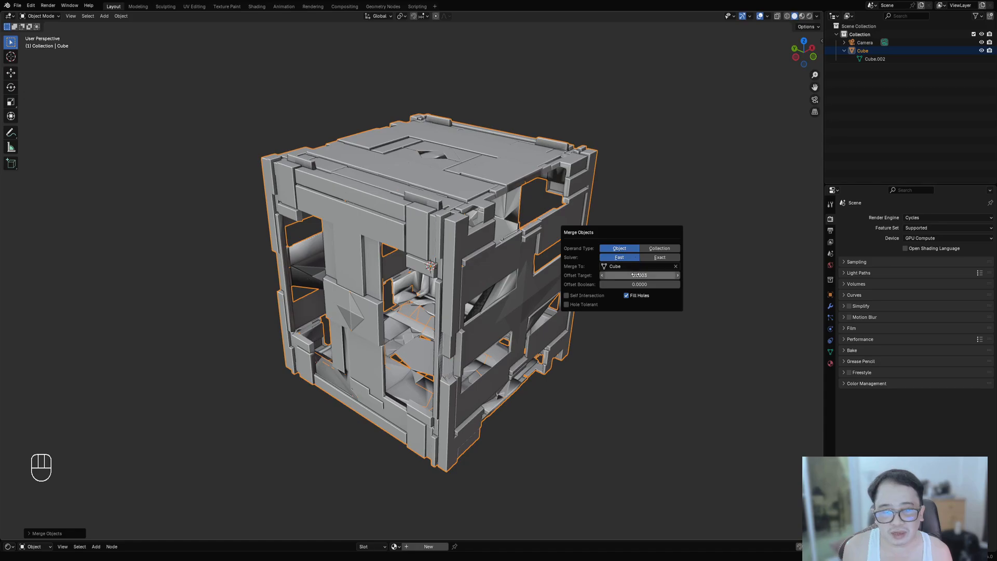
left_click(634, 276)
key("BackSpace")
type("0.01")
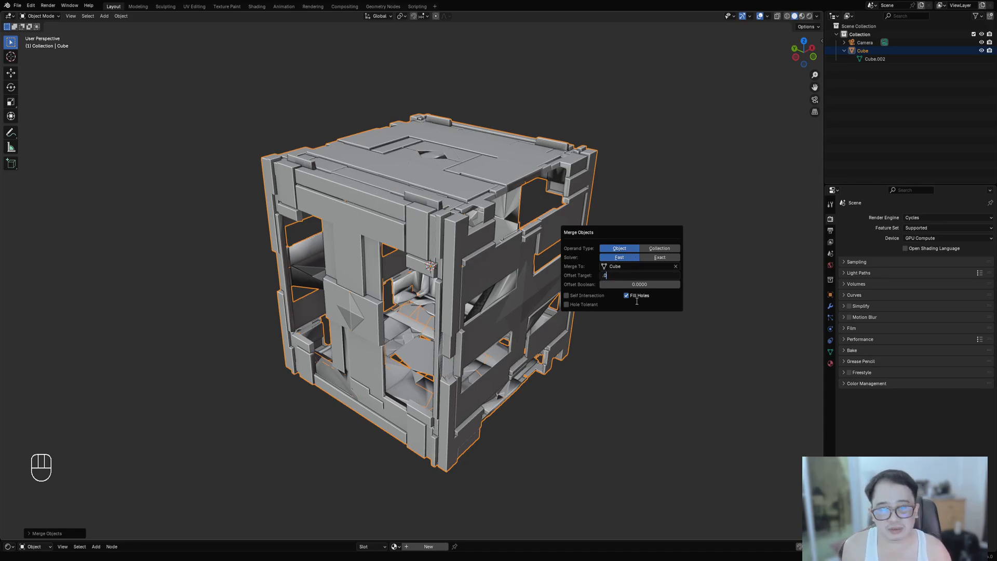
key("Return")
- Set Offset Target to 0.005 and turn off Fill Holes
left_click(644, 276)
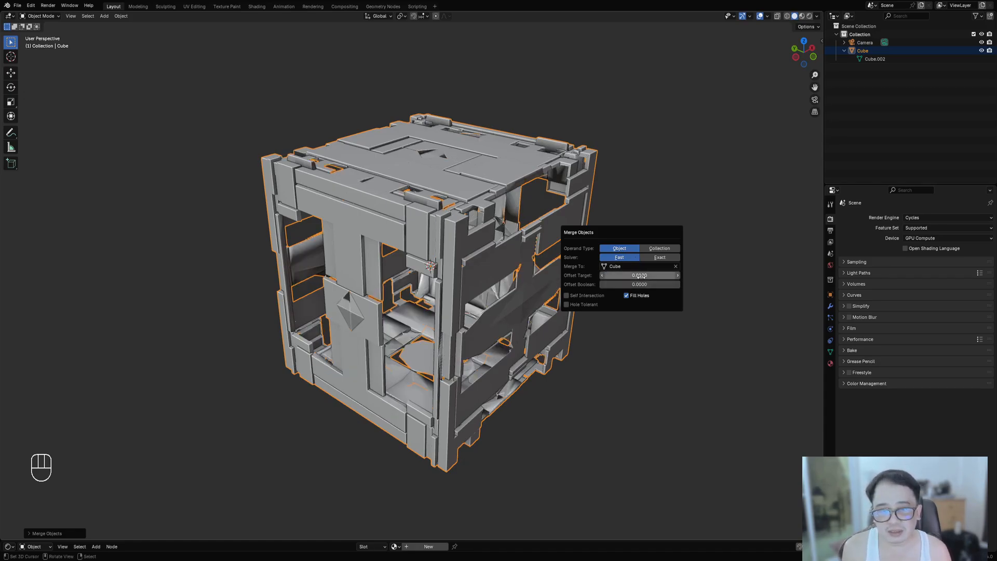
type(".005")
key("Return")
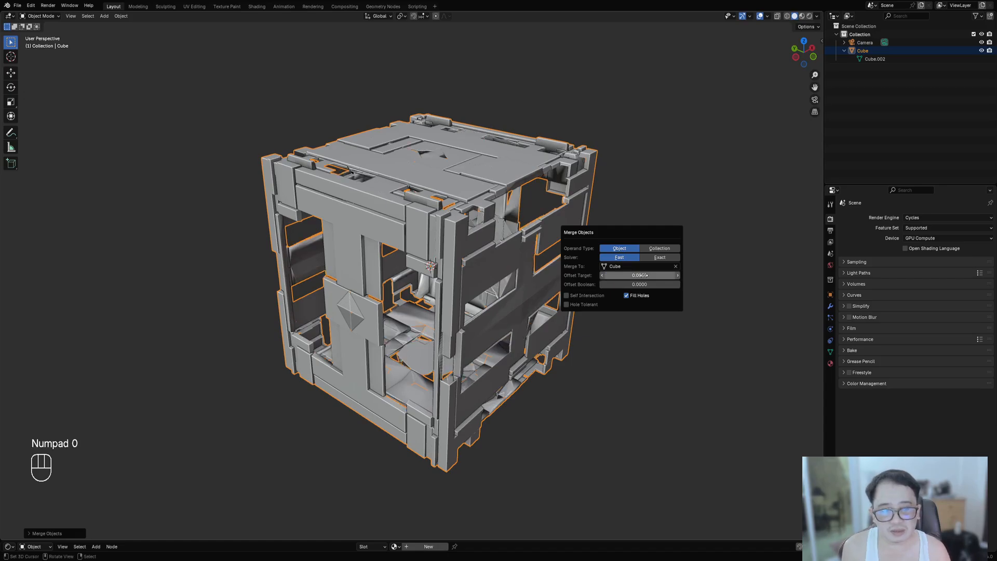
mouse_move(642, 285)
left_mouse_down()
mouse_move(685, 284)
mouse_move(642, 284)
mouse_move(643, 275)
left_mouse_up()
left_click(631, 295)
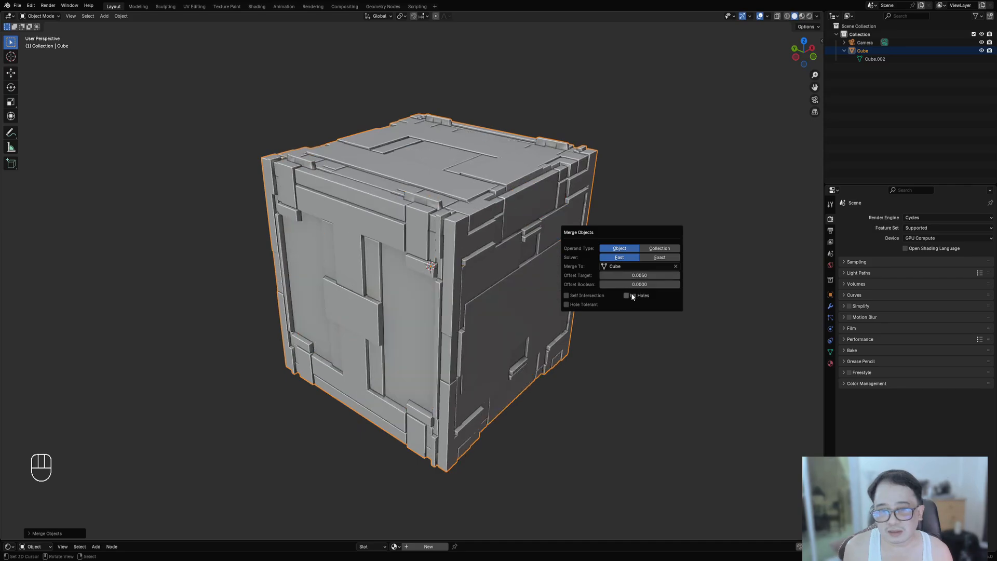
- Inspect the merged cube up close from several angles, toggling wireframe view
scroll(528, 311, "up", 12)
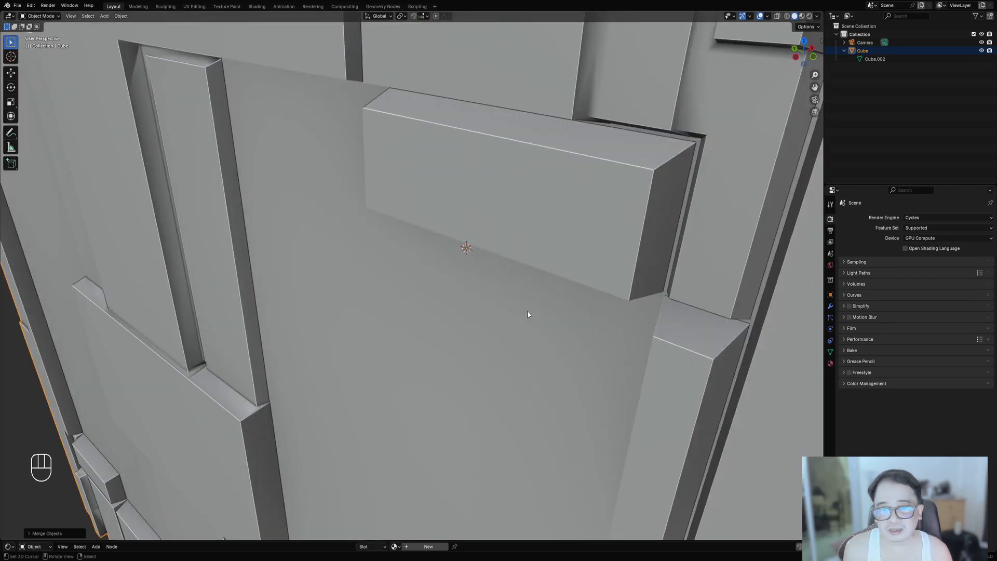
middle_click_drag(528, 311, 495, 319)
scroll(509, 257, "down", 10)
key("shift+z")
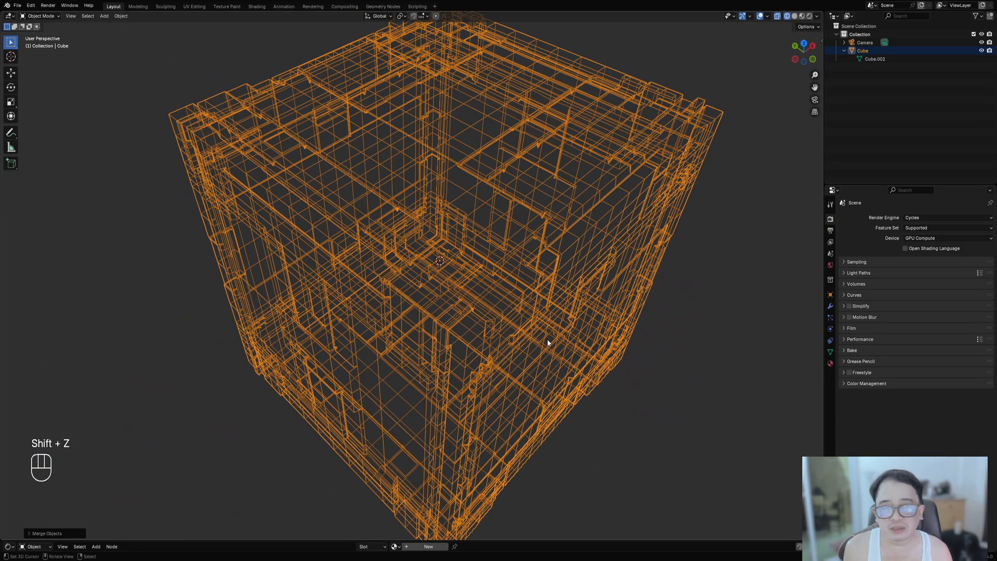
scroll(535, 327, "up", 8)
key("shift+z")
middle_click_drag(527, 318, 568, 360)
scroll(464, 291, "down", 10)
scroll(559, 360, "up", 4)
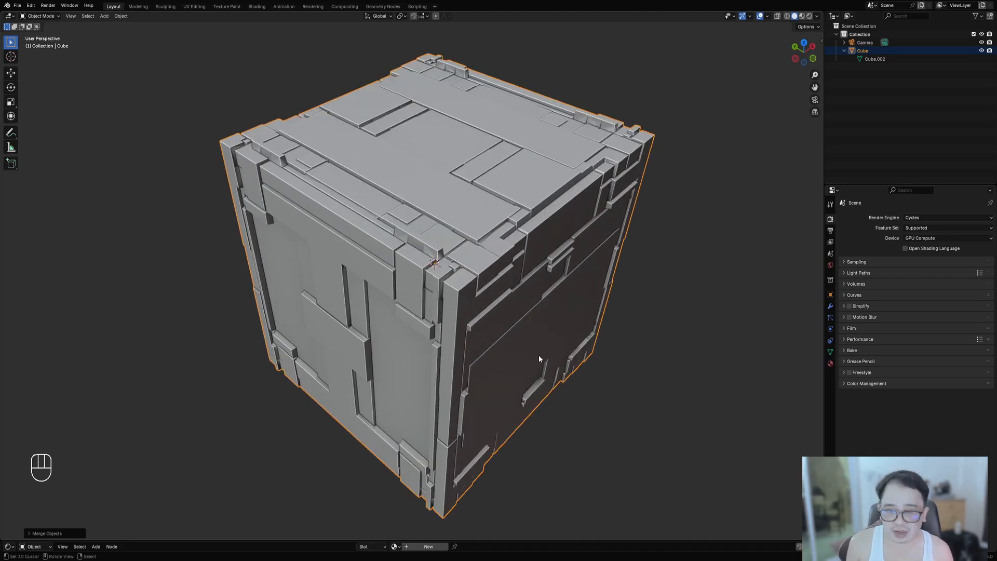
middle_click_drag(538, 353, 570, 322)
- Review the merge settings panel again and examine the merged cube's wireframe
key("F9")
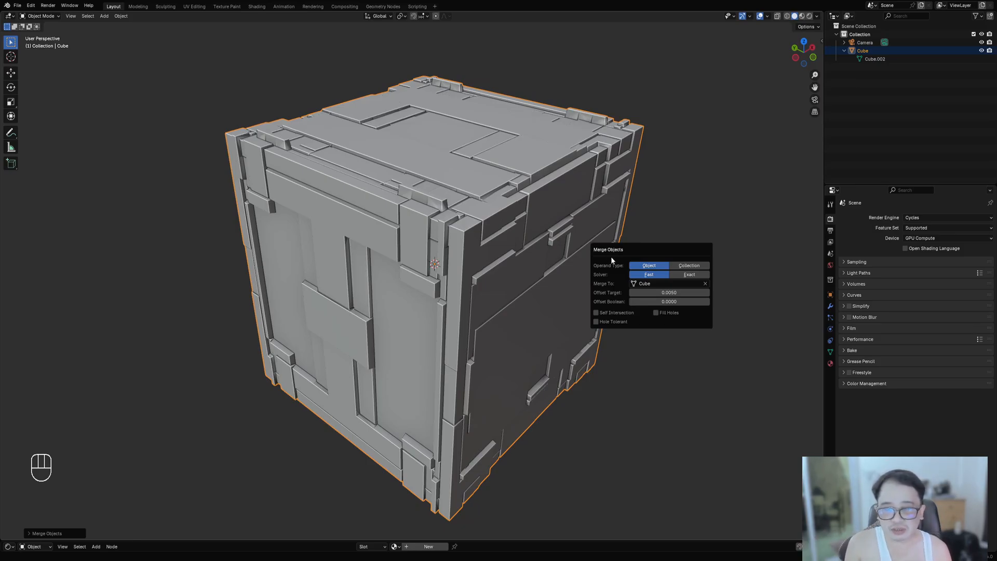
middle_click_drag(425, 379, 495, 296)
key("shift+z")
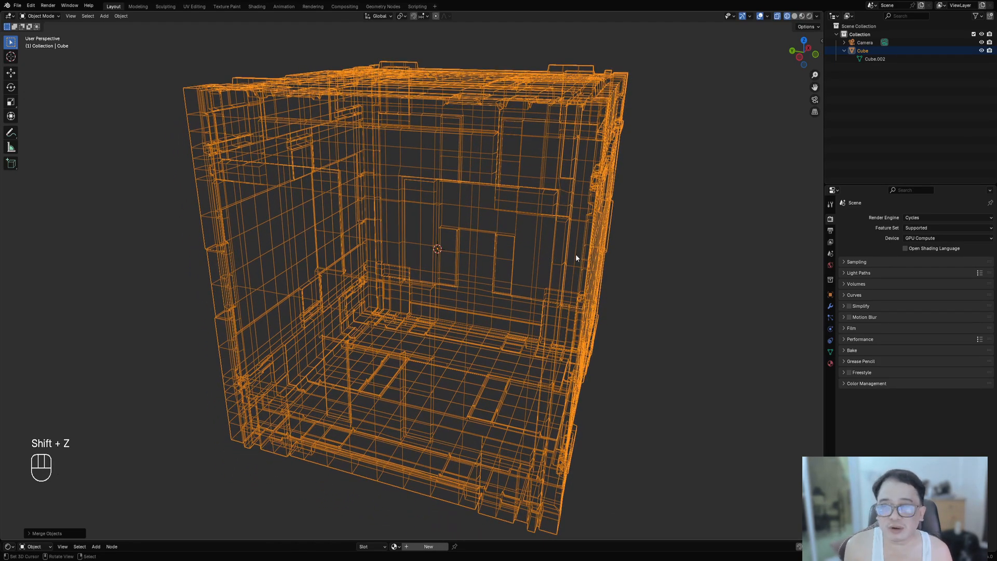
middle_click_drag(574, 258, 475, 279)
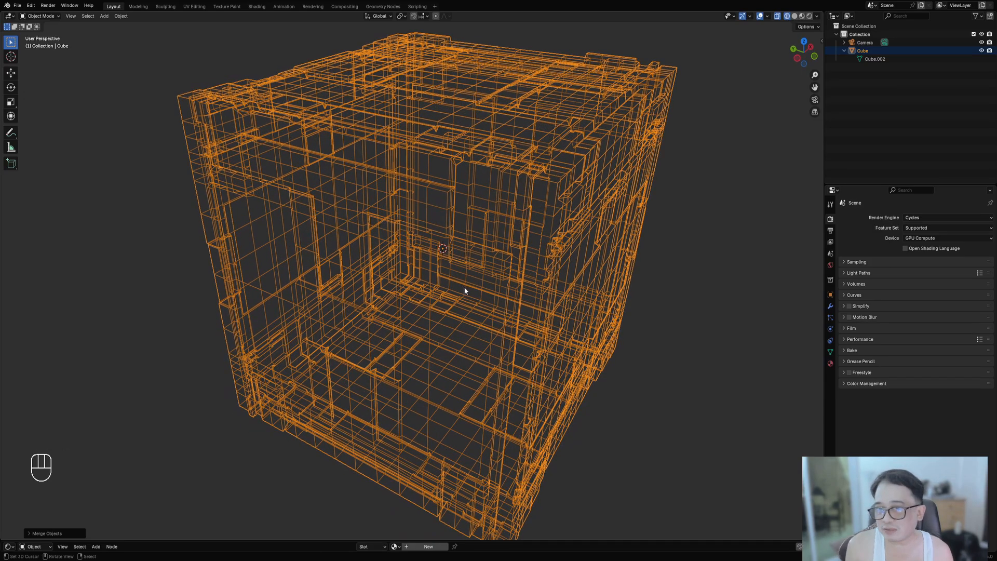
scroll(470, 295, "down", 3)
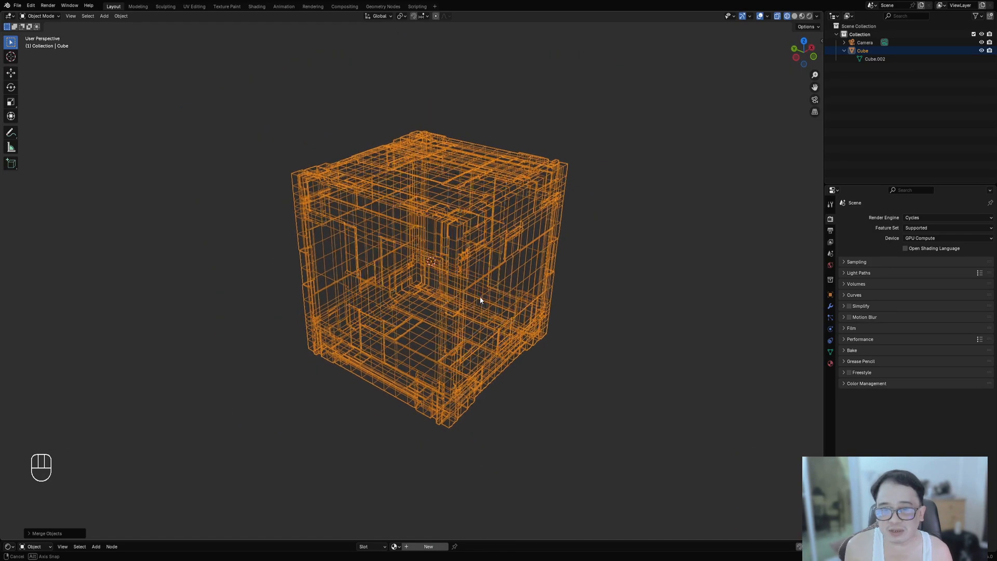
scroll(477, 297, "up", 2)
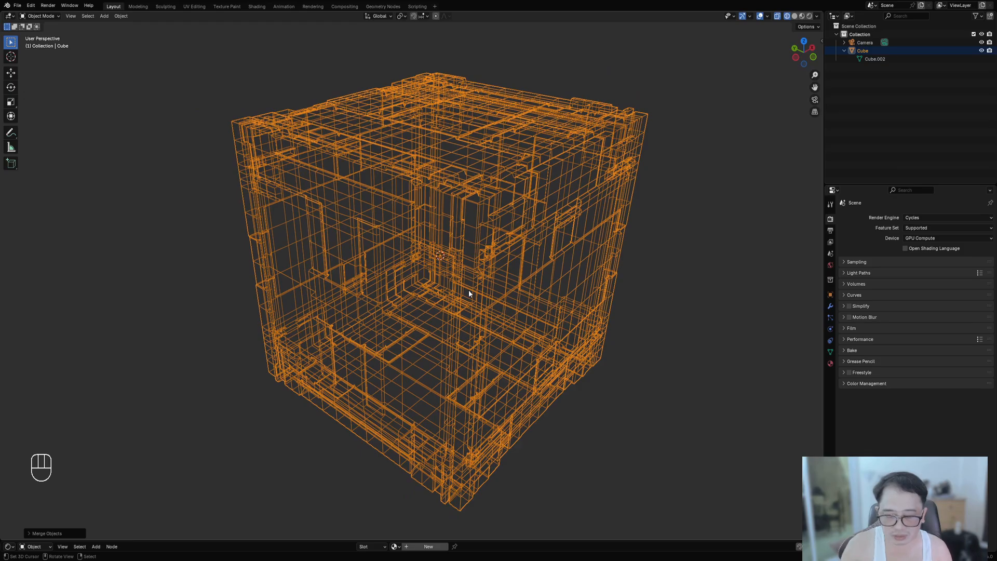
mouse_move(515, 292)
middle_mouse_down()
mouse_move(519, 279)
mouse_move(525, 288)
middle_mouse_up()
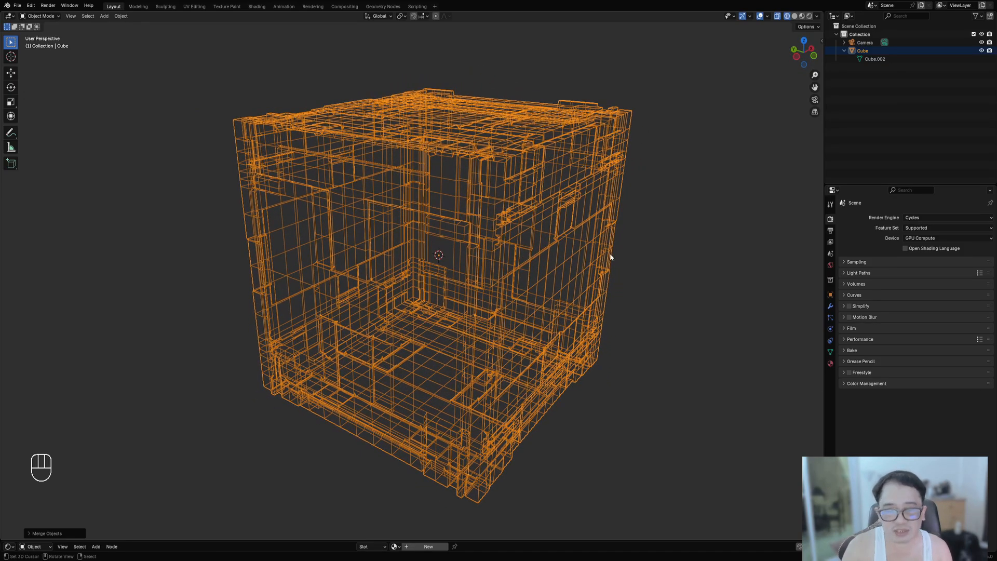
key("F9")
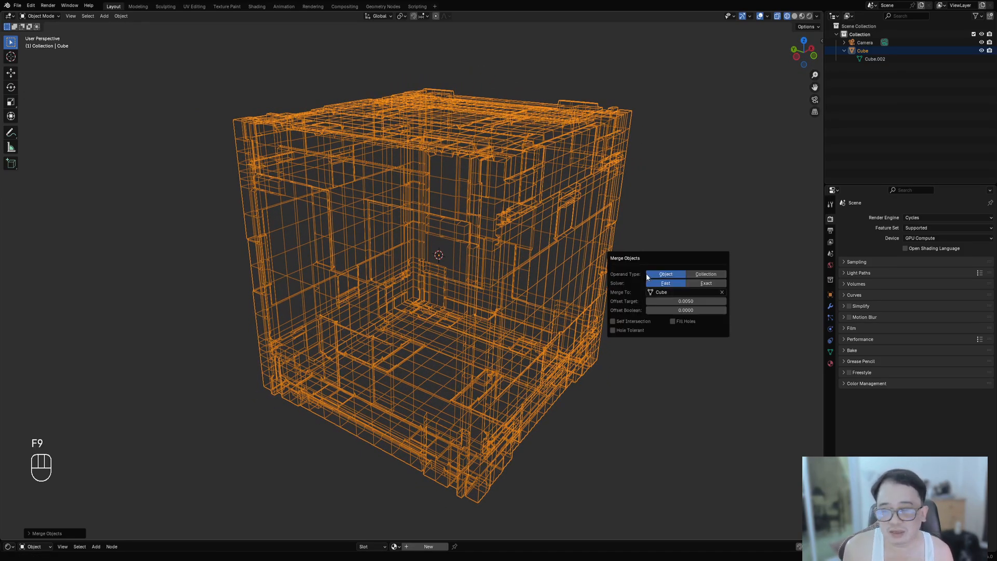
key("shift+z")
middle_click_drag(569, 298, 564, 313, "shift")
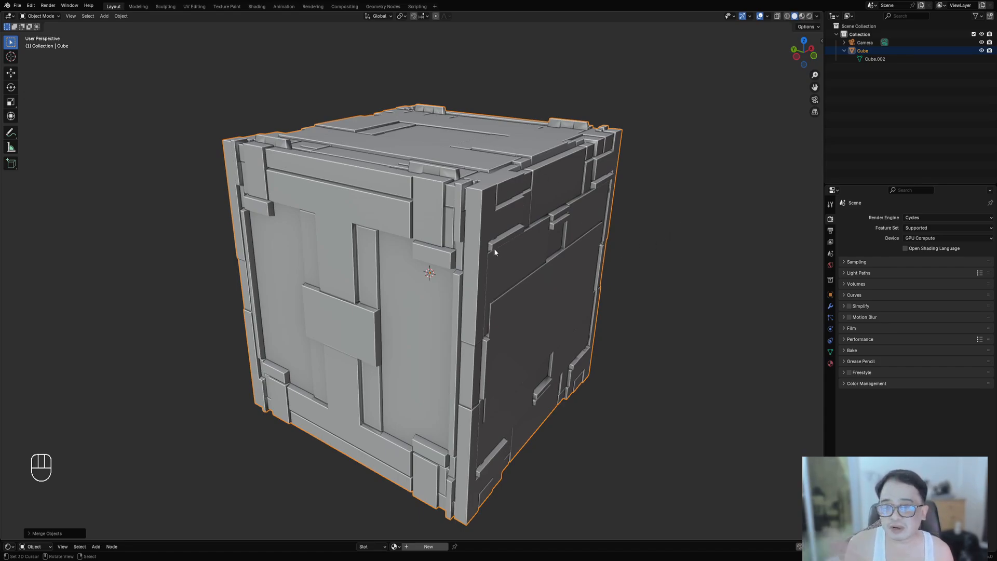
key("F9")
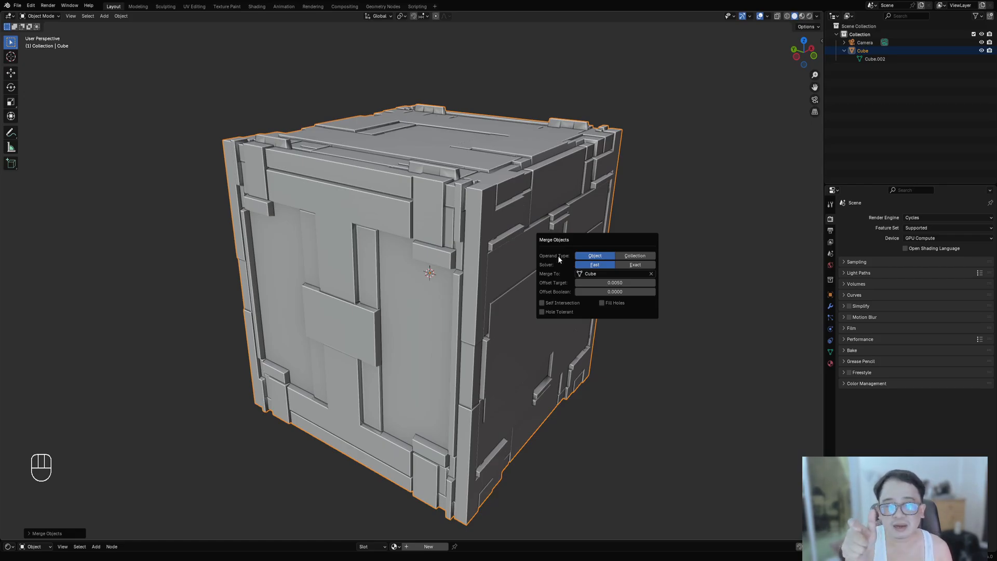
- Enter Edit Mode on the merged cube, select all geometry and merge vertices by distance
scroll(457, 336, "up", 9)
middle_click_drag(456, 336, 464, 234)
scroll(454, 250, "up", 5)
scroll(428, 230, "down", 5)
scroll(497, 312, "down", 12)
right_click(461, 230)
key("Tab")
scroll(444, 232, "up", 8)
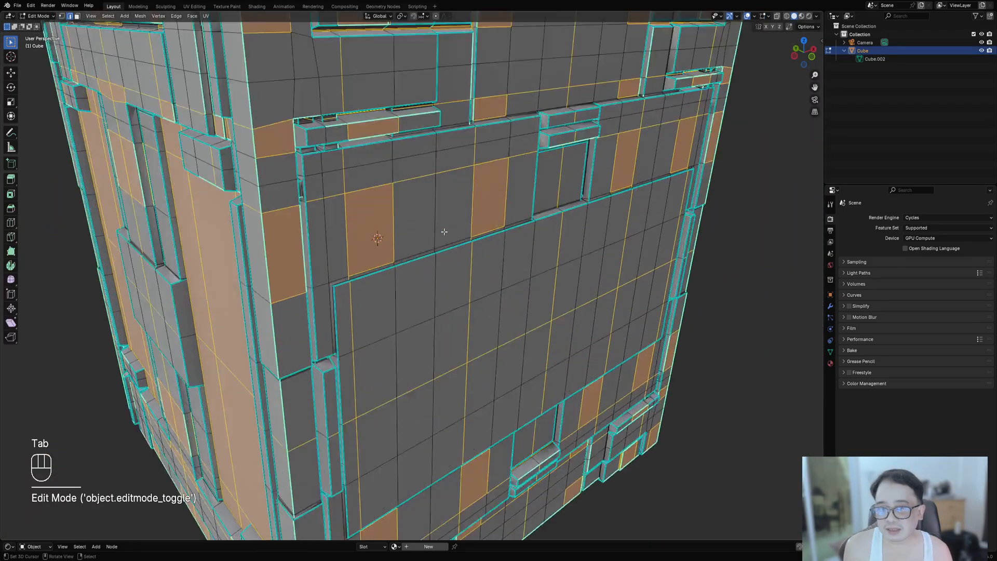
key("alt+a")
scroll(443, 232, "down", 8)
middle_click_drag(442, 246, 259, 154)
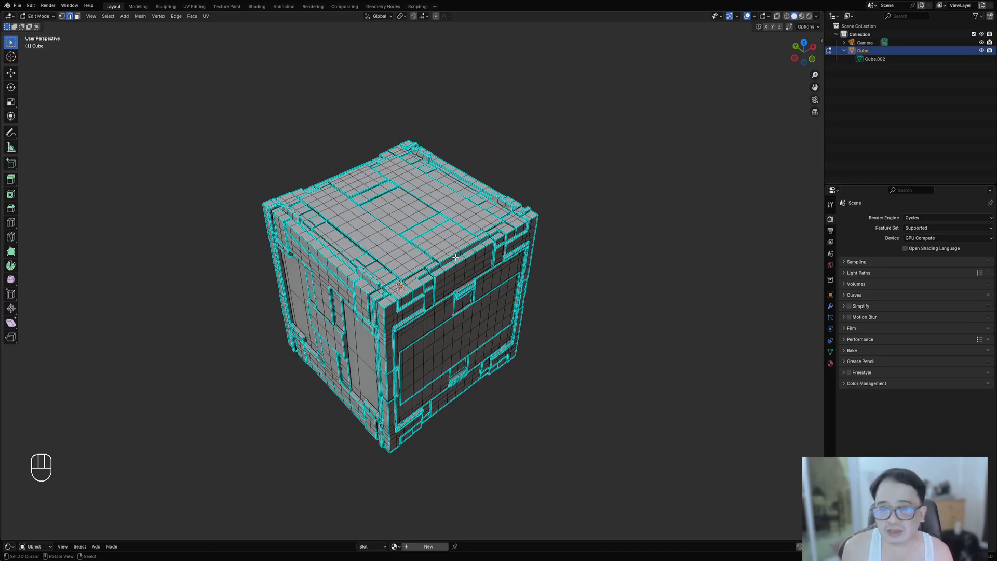
middle_click_drag(461, 271, 532, 240)
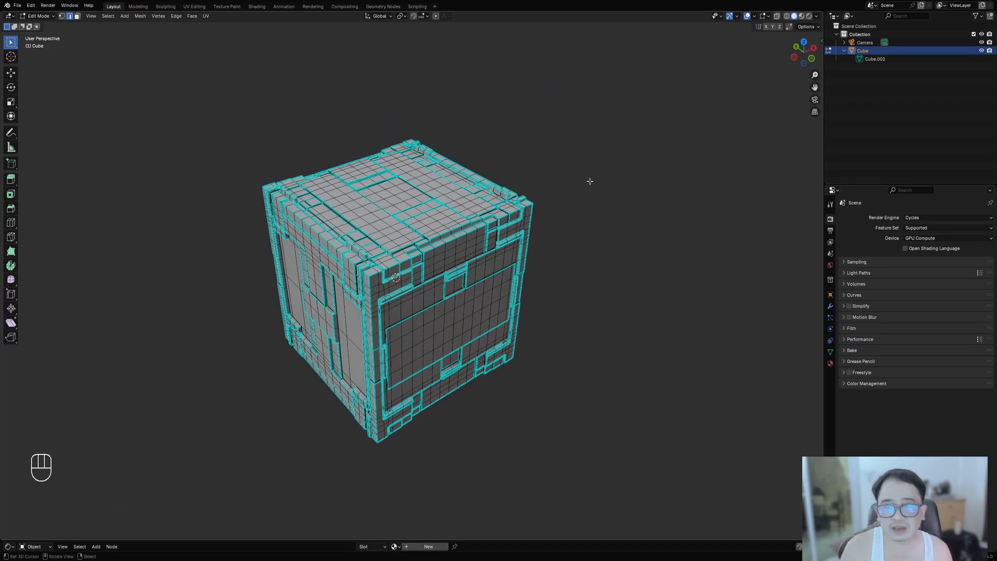
key("F9")
middle_click_drag(458, 292, 507, 264)
scroll(430, 251, "up", 5)
scroll(429, 252, "down", 5)
key("a")
key("m")
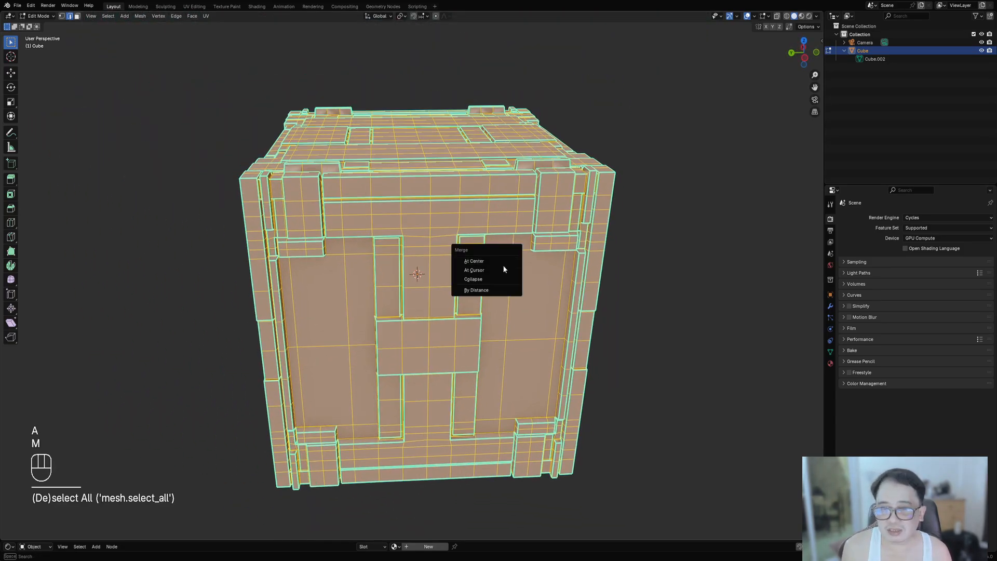
left_click(493, 292)
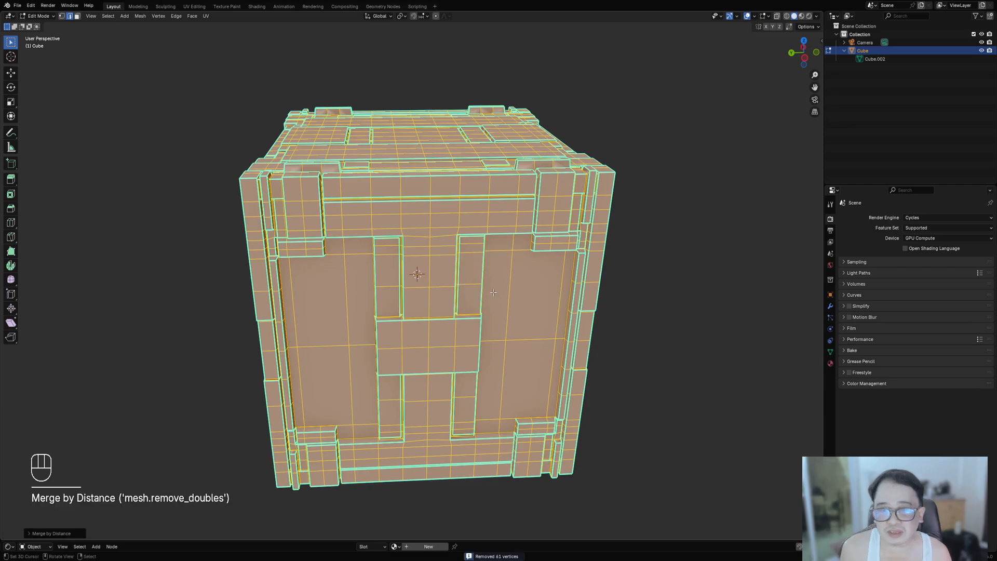
- Return to Object Mode and apply Shade Auto Smooth to the cube
middle_click_drag(488, 332, 495, 290)
key("alt+a")
key("Tab")
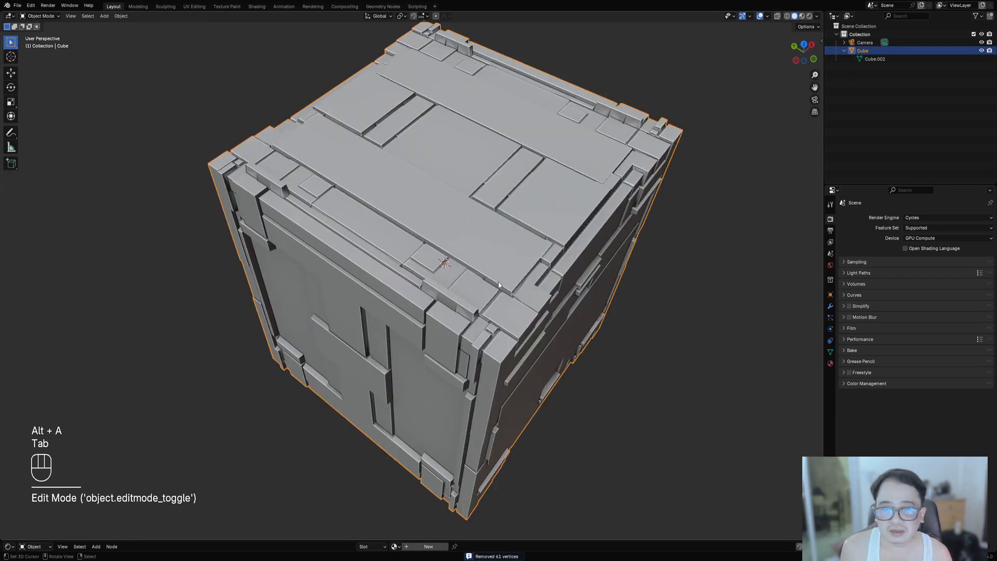
key("w")
left_click(476, 323)
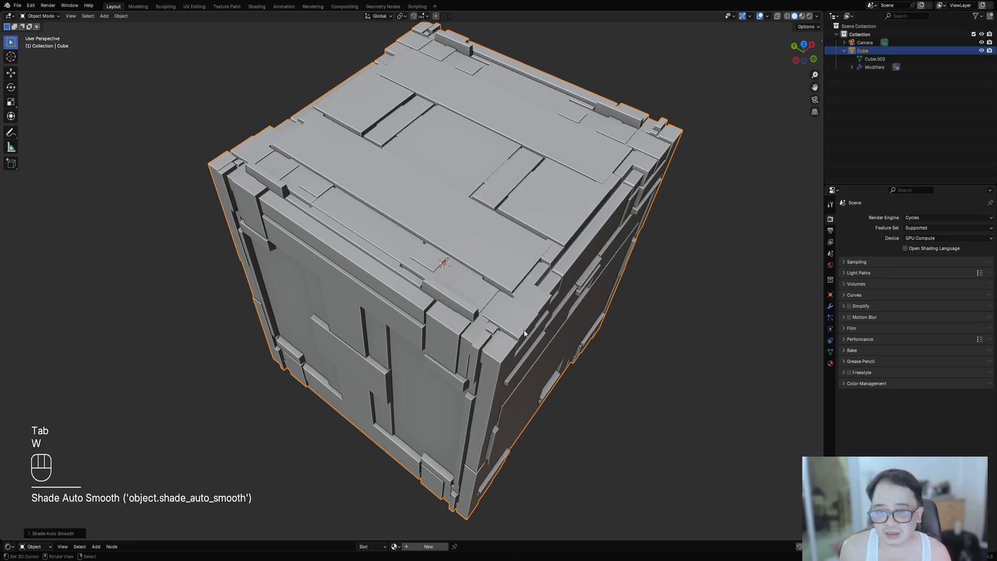
- Enter Edit Mode and inspect the cube's topology up close from inside and outside
key("Tab")
scroll(516, 271, "up", 10)
scroll(517, 271, "down", 8)
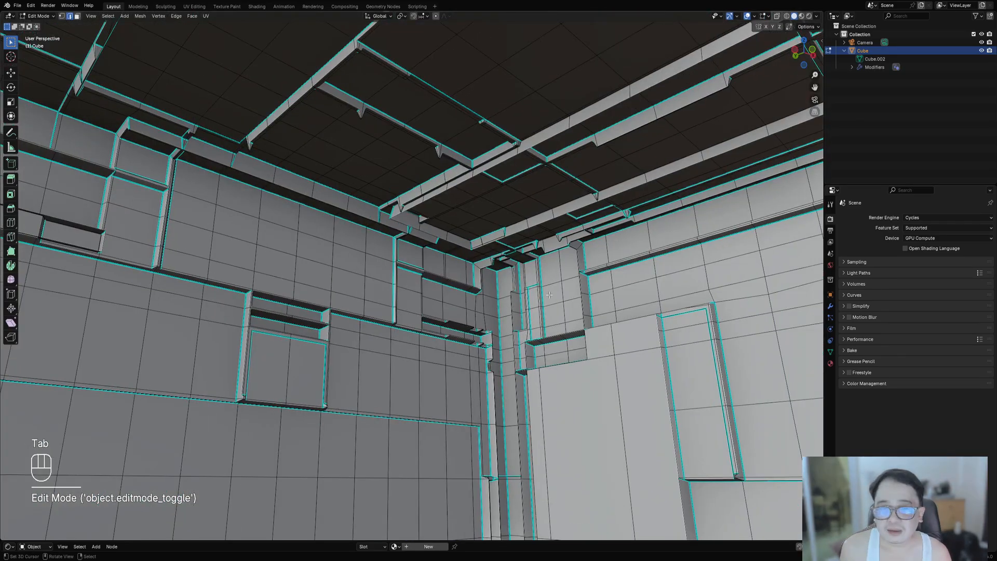
middle_click_drag(516, 271, 310, 314)
scroll(338, 301, "down", 9)
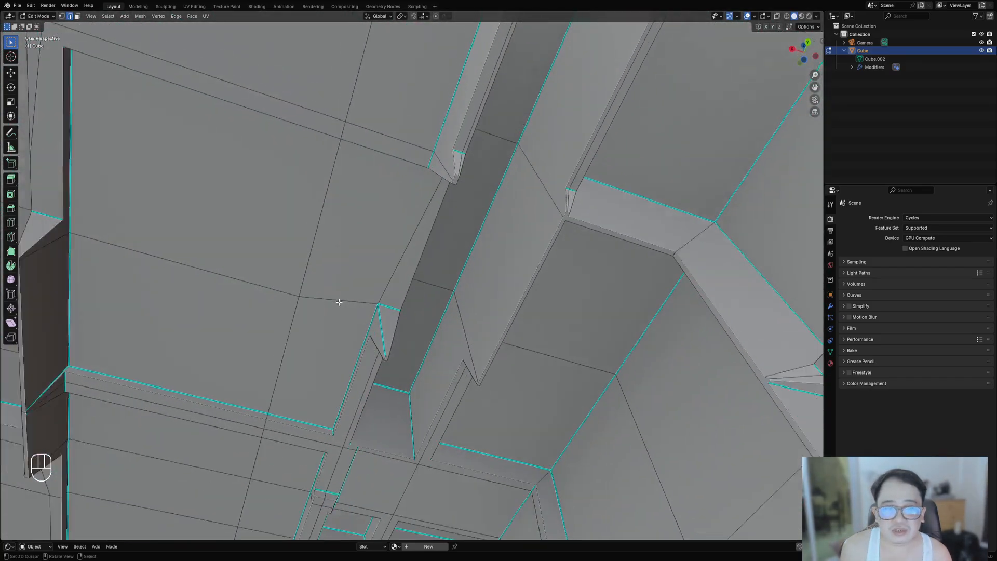
middle_click_drag(396, 253, 312, 350)
scroll(393, 299, "down", 5)
scroll(311, 351, "down", 5)
middle_click_drag(529, 304, 435, 283)
middle_click_drag(382, 231, 405, 248, "shift")
scroll(406, 248, "up", 4)
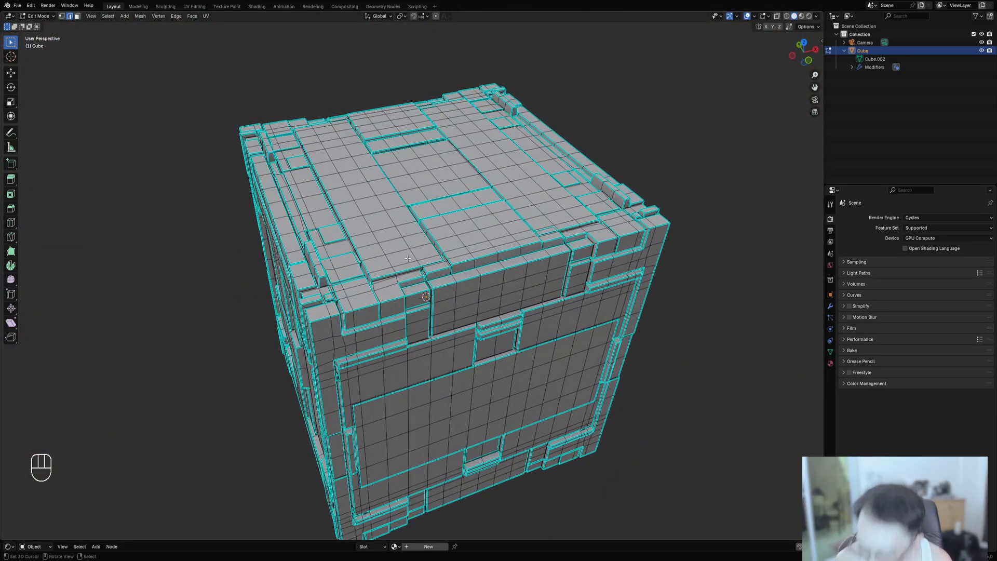
- Select a linked top panel piece and try hiding and moving it
key("shift+ctrl+f")
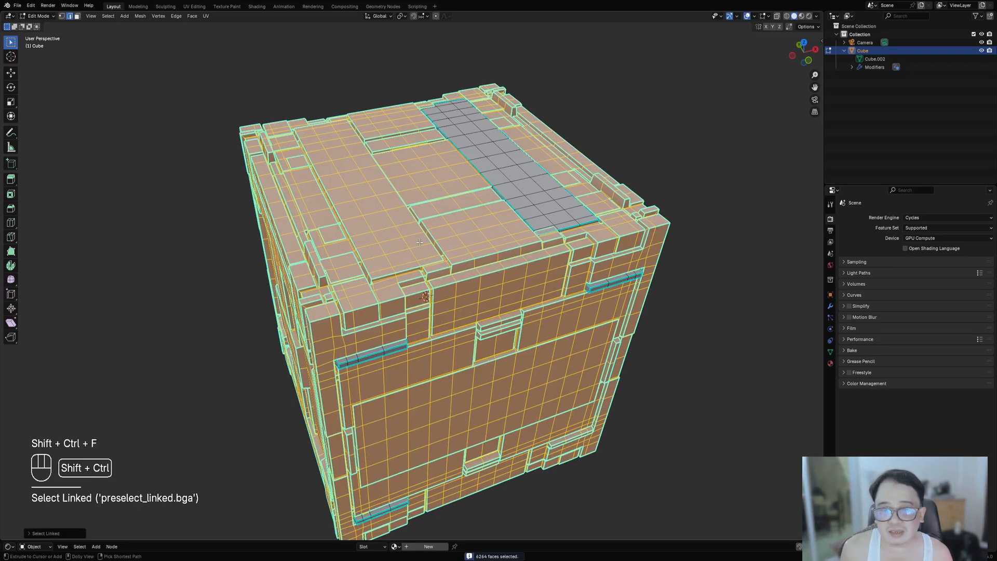
middle_click_drag(569, 289, 493, 219)
key("alt+a")
key("shift+ctrl+f")
scroll(419, 270, "down", 3)
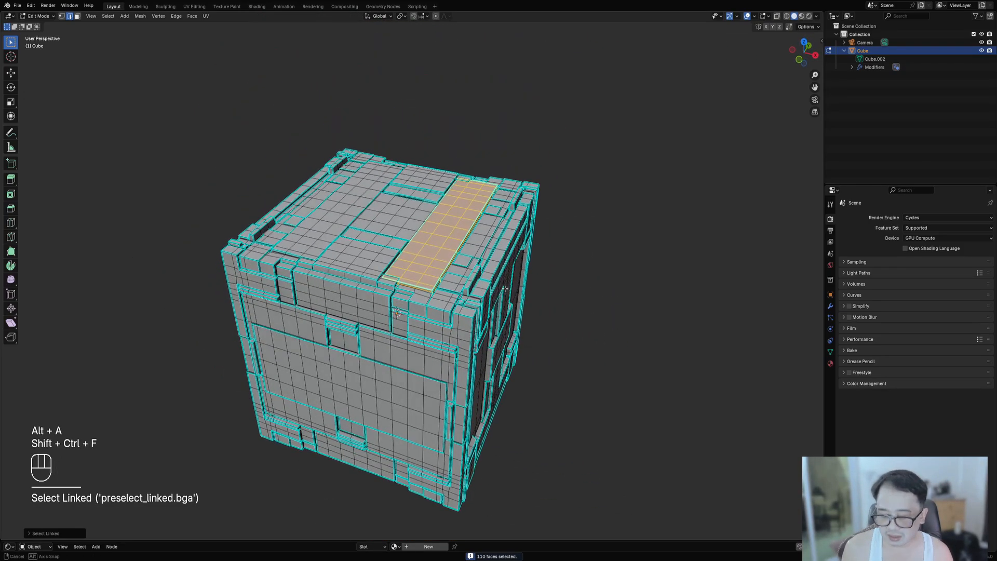
key("h")
key("ctrl+z")
key("g")
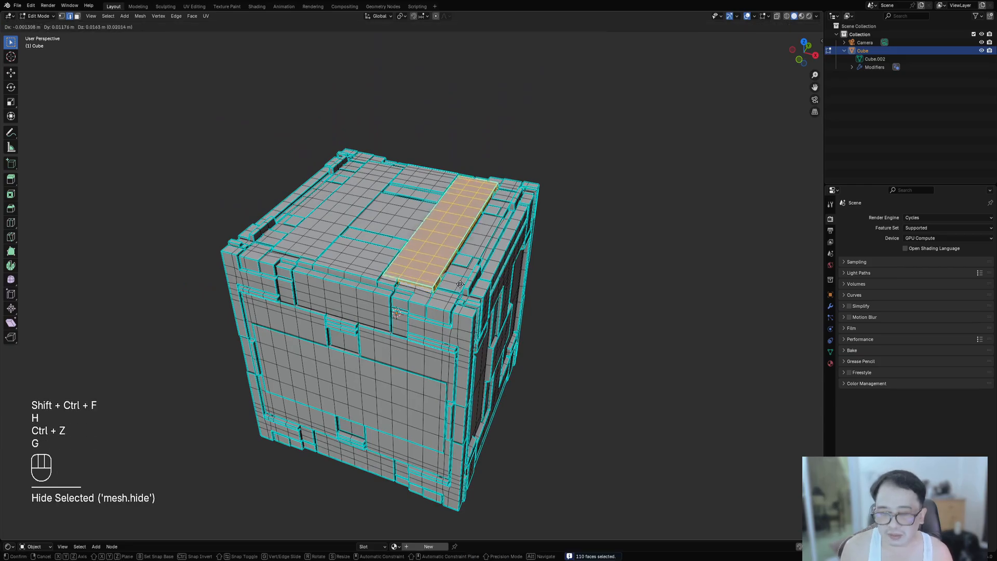
right_click(404, 243)
- Hide the selected top panel to check the geometry beneath, then undo the hide
key("shift+z")
key("shift+z")
scroll(475, 280, "up", 5)
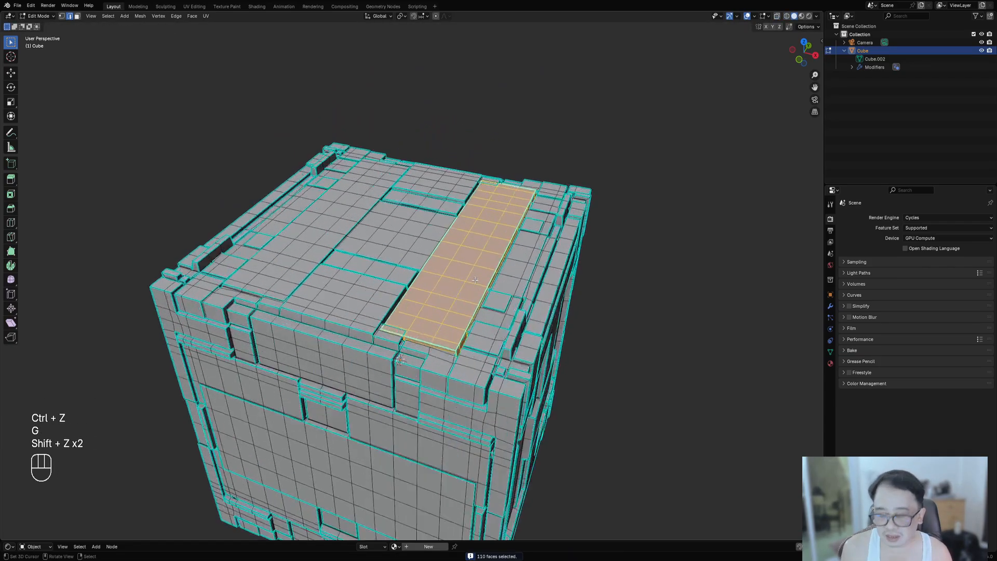
key("h")
middle_click_drag(474, 280, 510, 227)
scroll(519, 249, "down", 7)
middle_click_drag(548, 281, 549, 236, "shift")
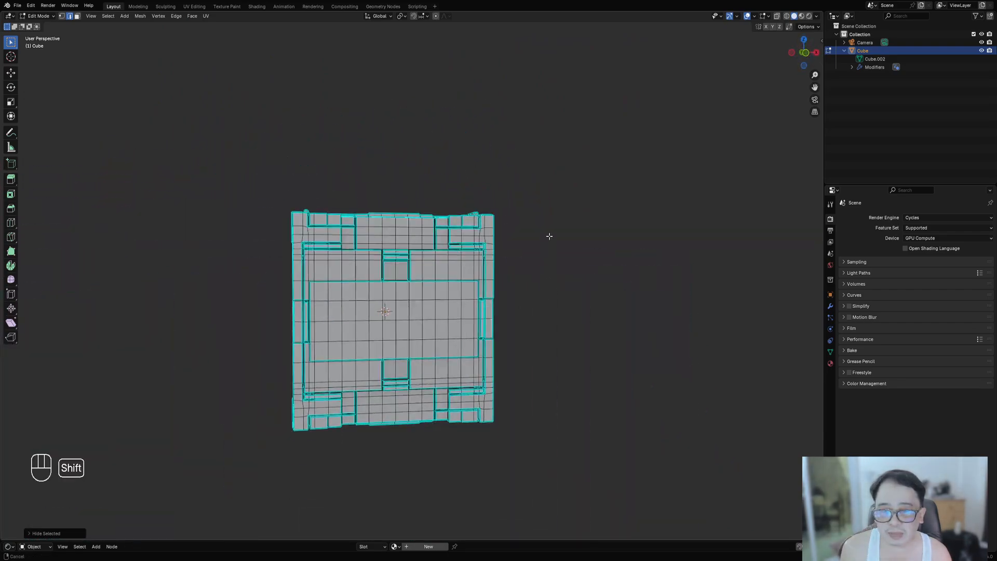
scroll(491, 292, "up", 7)
key("ctrl+z")
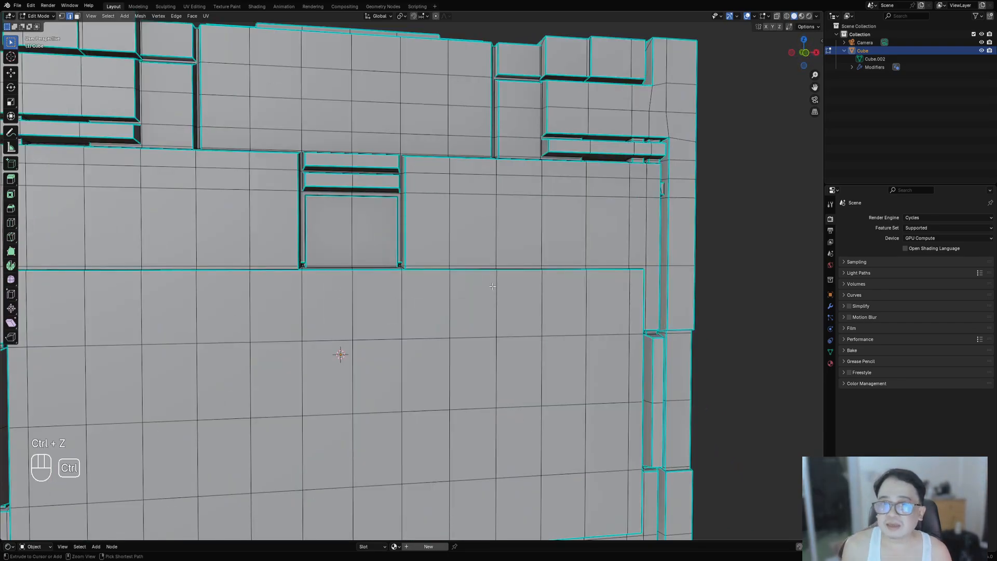
- Leave Edit Mode, add a new cube in top view and move it beside the detailed cube
key("Tab")
scroll(492, 288, "down", 7)
middle_click_drag(491, 287, 543, 353)
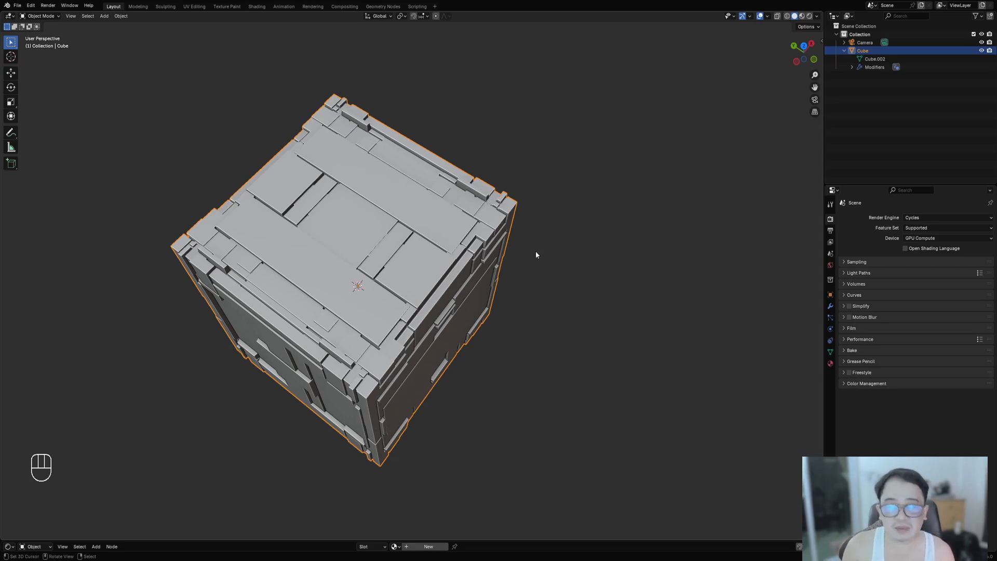
middle_click_drag(592, 263, 597, 225)
scroll(582, 262, "down", 3)
key("shift+a")
mouse_move(399, 260)
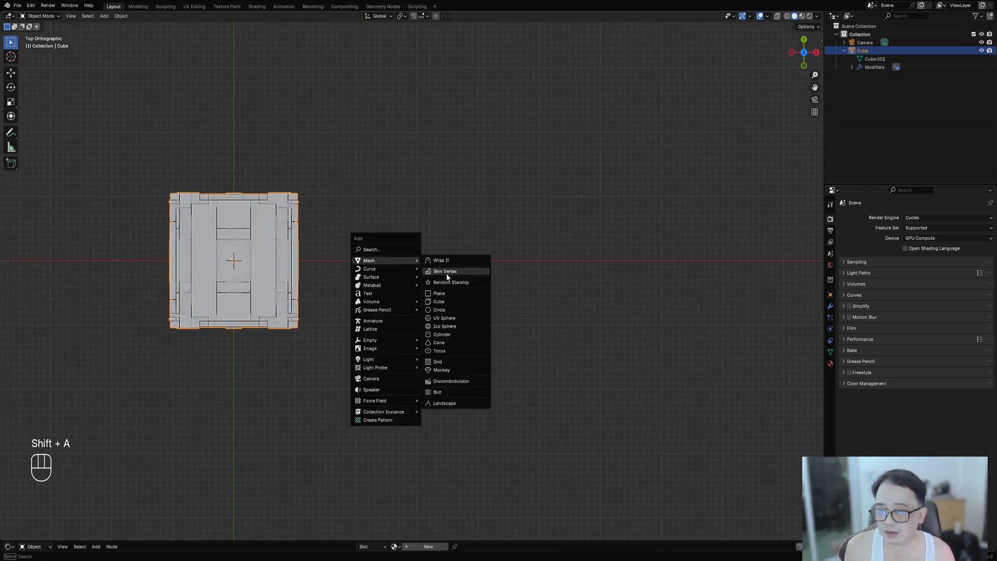
left_click(452, 271)
key("g")
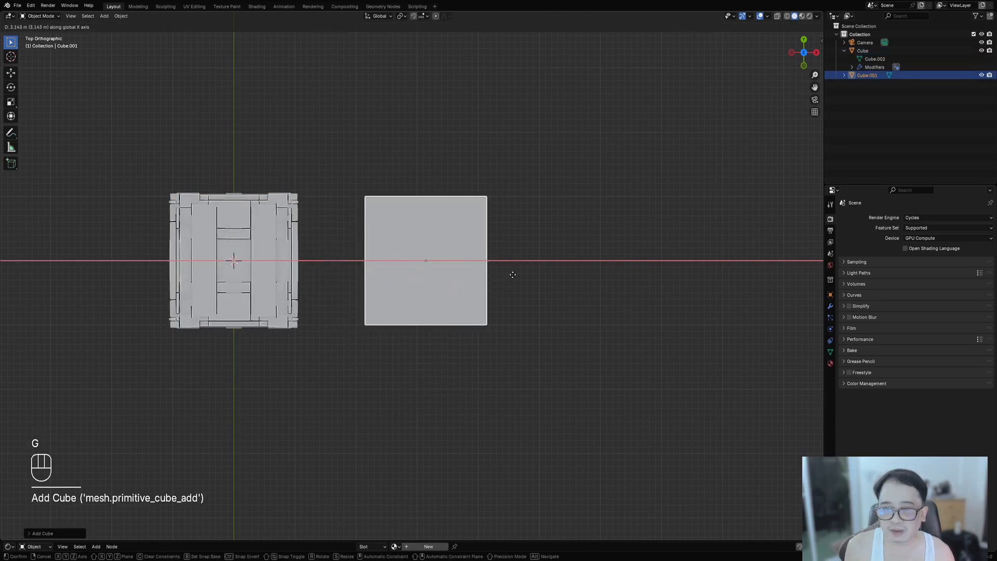
left_click(566, 283)
- Apply Random Flow's Auto Mirror to the new cube across the X, Y and Z axes, then enter Edit Mode
middle_click_drag(615, 285, 503, 308)
scroll(408, 227, "up", 3)
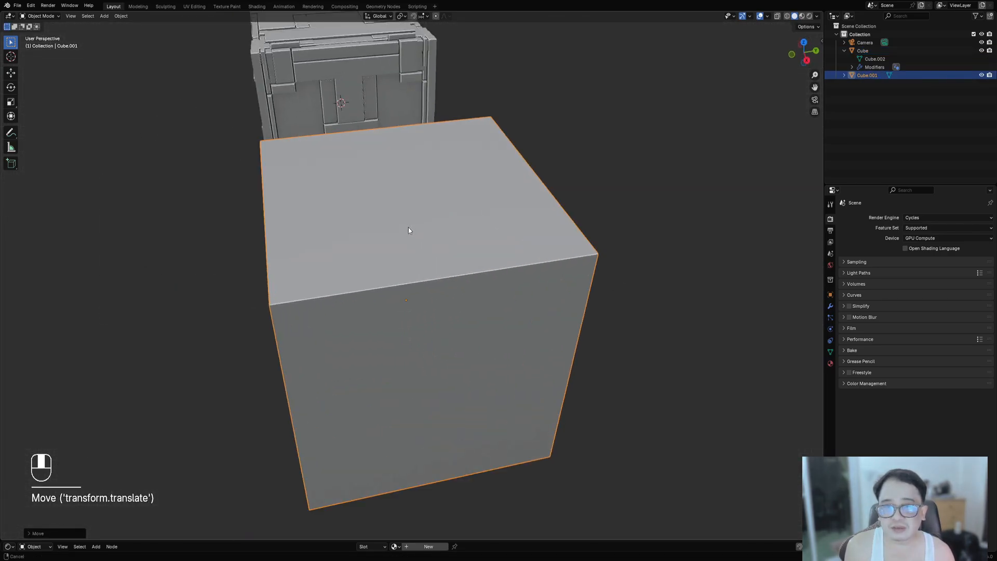
middle_click_drag(408, 227, 438, 232)
key("Tab")
key("Tab")
key("ctrl+shift+x")
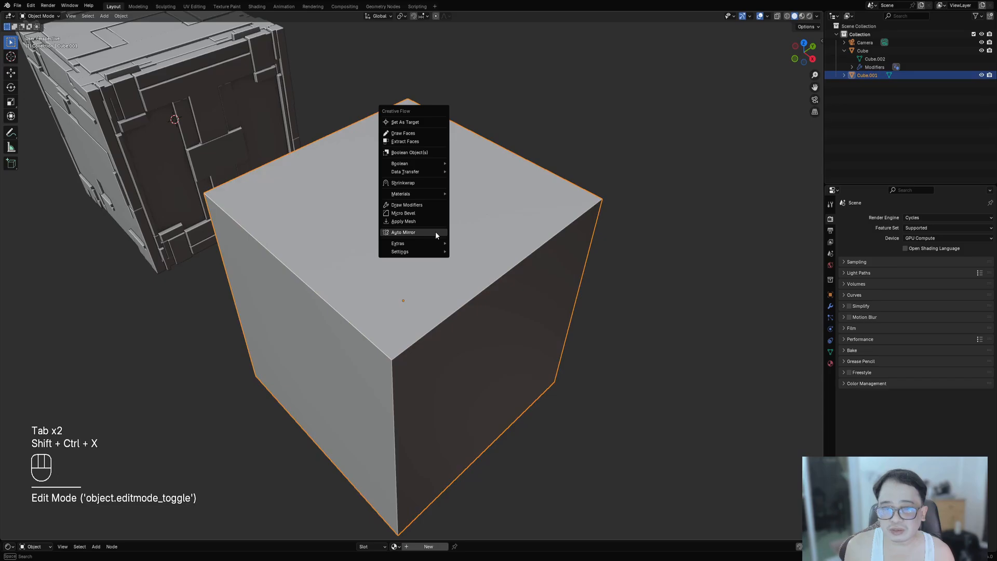
left_click(435, 234)
key("x")
key("y")
key("x")
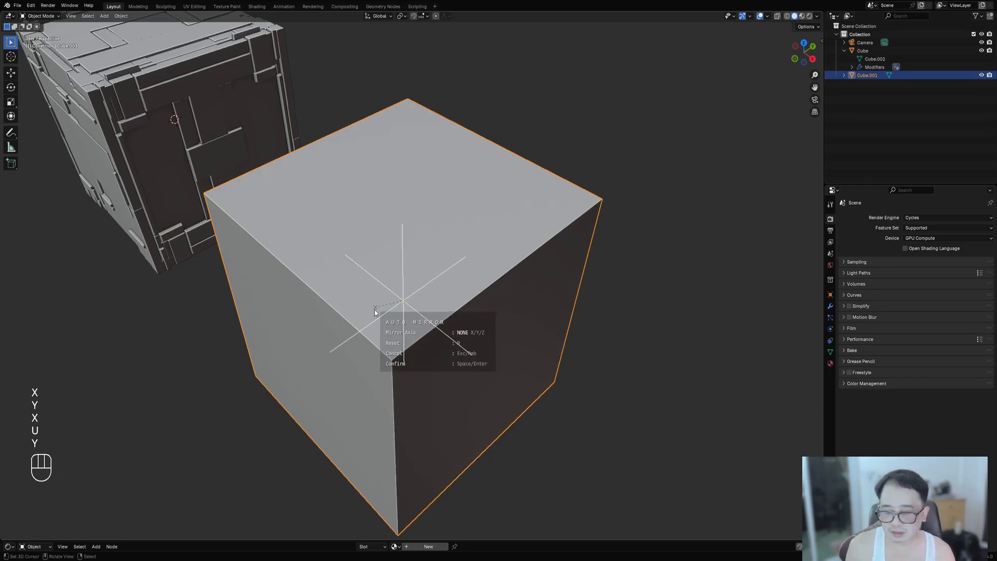
key("x")
key("y")
key("space")
key("Tab")
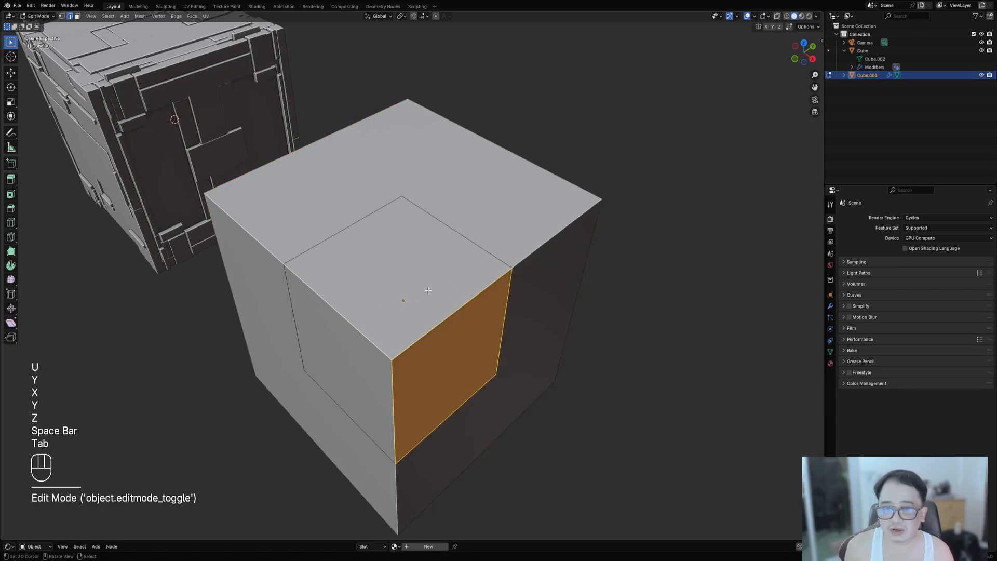
- Add several loop cuts across the faces of the mirrored cube in Edit Mode
key("a")
key("alt+a")
key("ctrl+r")
key("ctrl+r")
left_click(391, 393)
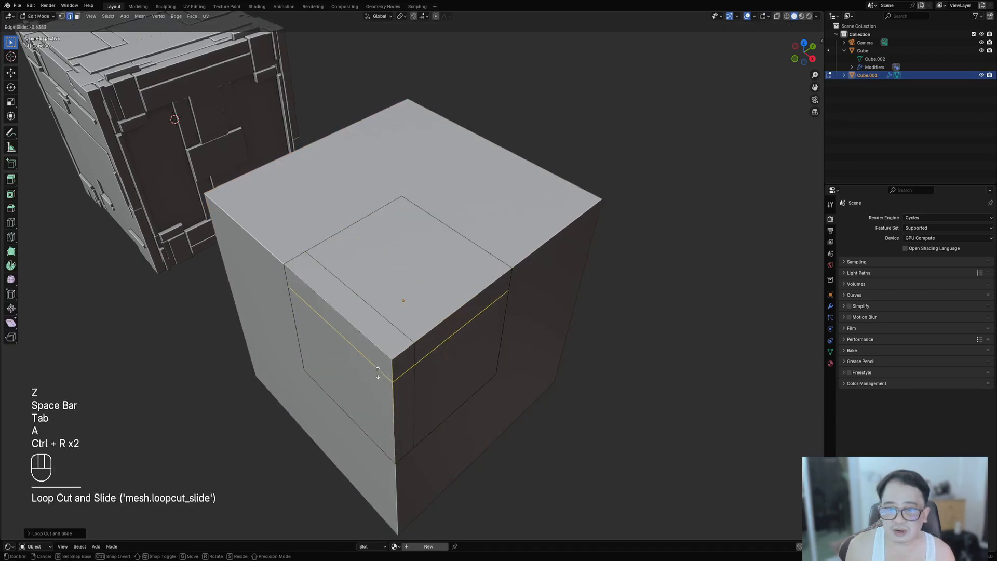
left_click(378, 367)
key("ctrl+r")
left_click(391, 392)
left_click(382, 371)
key("ctrl+r")
left_click(360, 301)
left_click(358, 300)
key("ctrl+r")
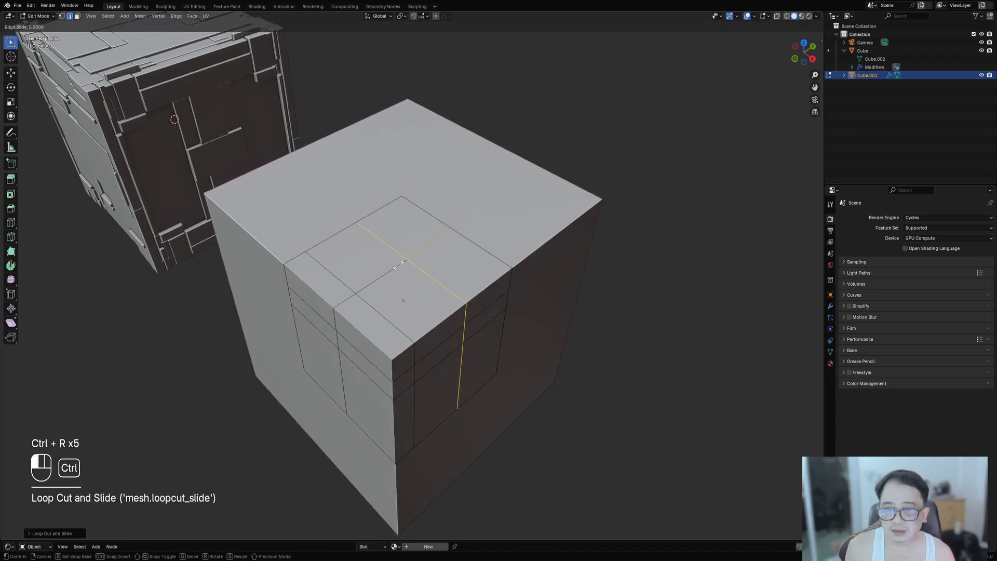
- Leave Edit Mode and apply Random Flow's Random Panels to the cube using a square operator preset
key("a")
key("Tab")
key("shift+q")
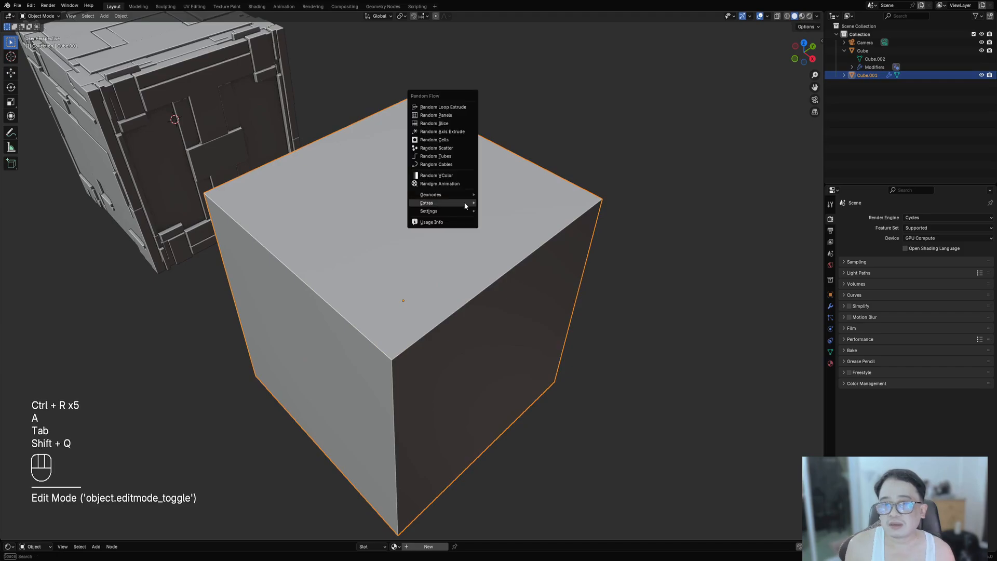
left_click(450, 115)
left_click(481, 138)
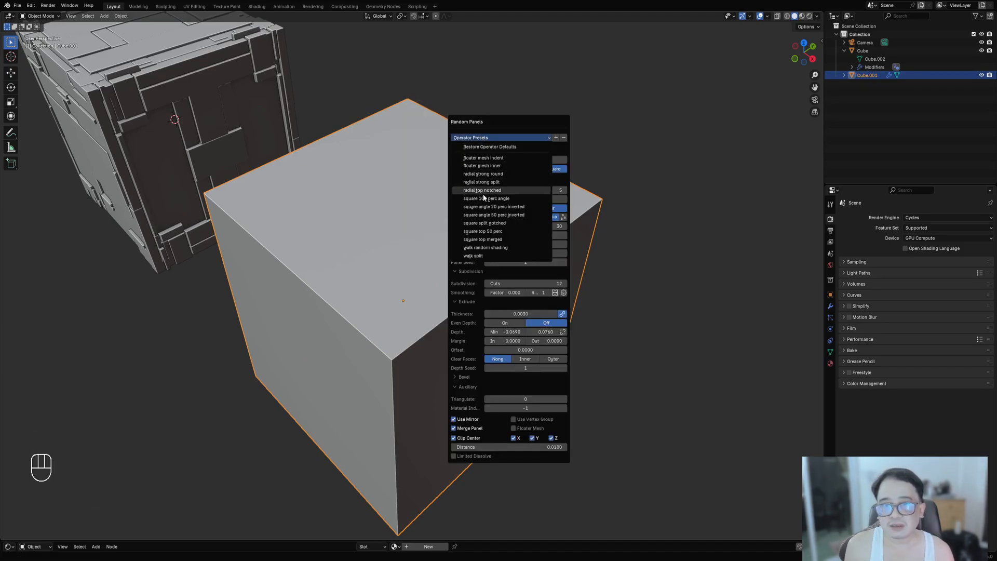
left_click(488, 220)
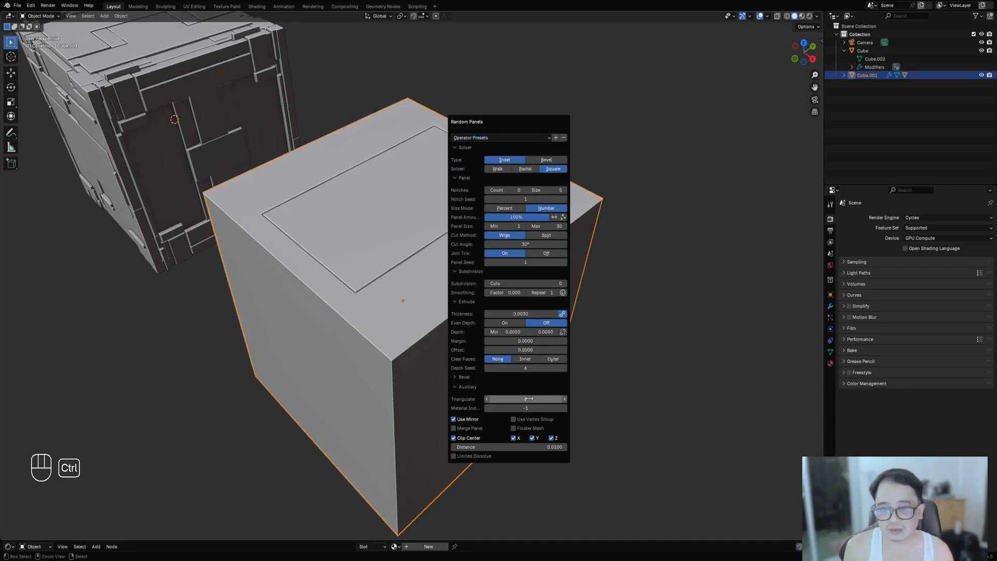
- Set the panels' subdivision cuts to 3, maximum depth to 0.0740 and turn Even Depth on
scroll(527, 285, "up", 2, "ctrl")
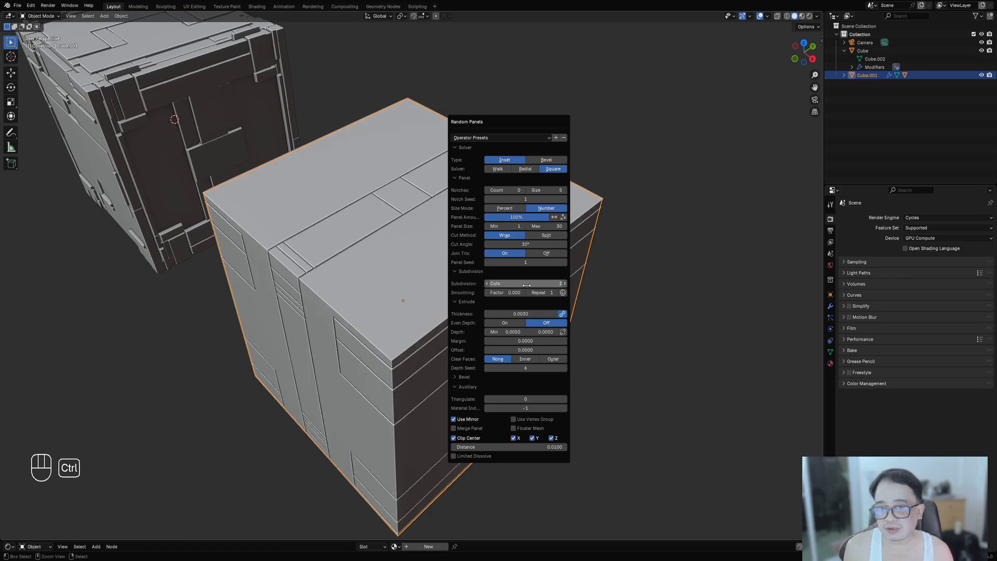
scroll(526, 286, "up", 1, "ctrl")
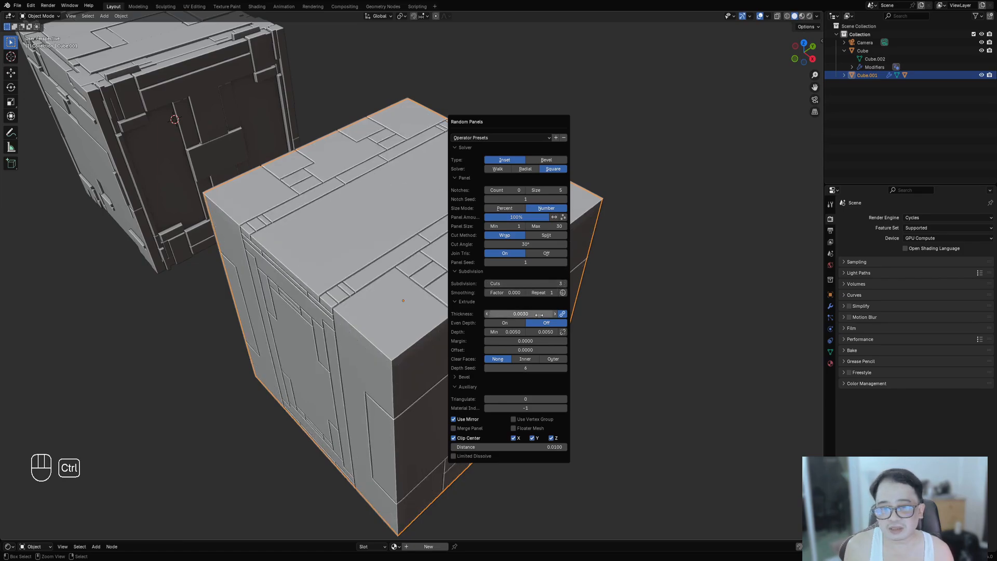
left_click_drag(546, 332, 583, 332)
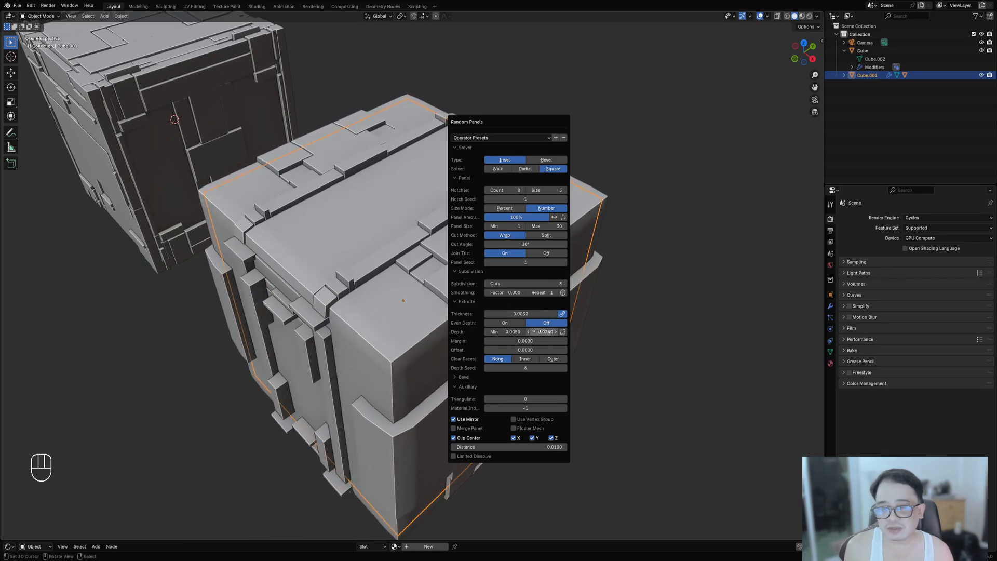
left_click(506, 323)
scroll(429, 320, "down", 4)
- Reopen the Random Panels settings and set the Offset to 0.1580
middle_click_drag(429, 322, 497, 294)
key("F9")
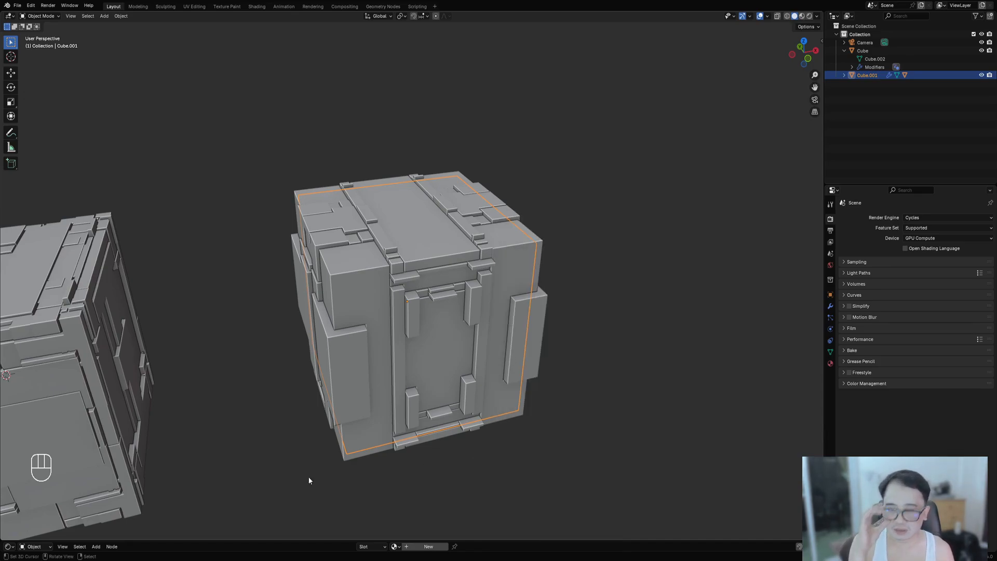
middle_click_drag(475, 376, 524, 287)
key("F9")
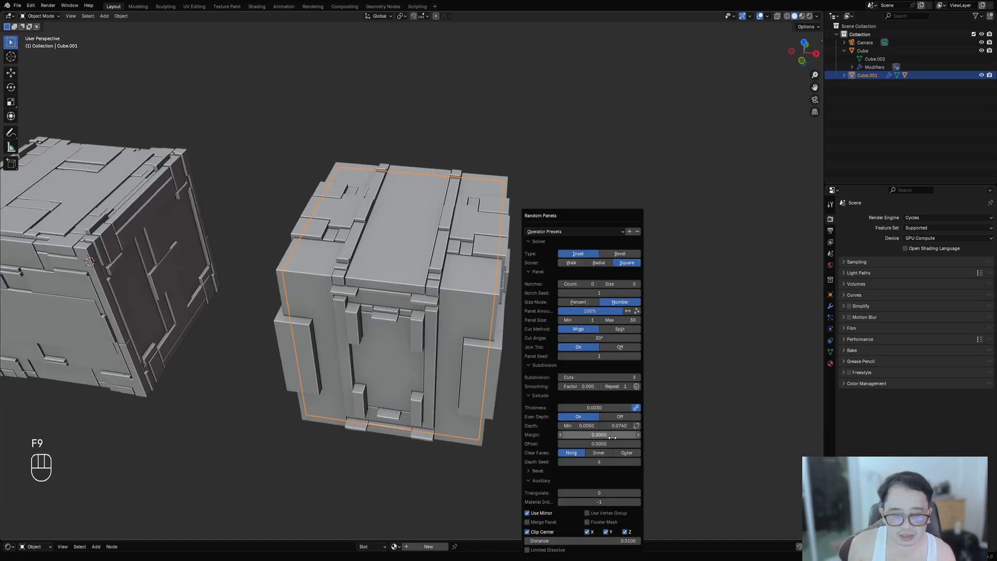
left_click_drag(613, 441, 660, 441)
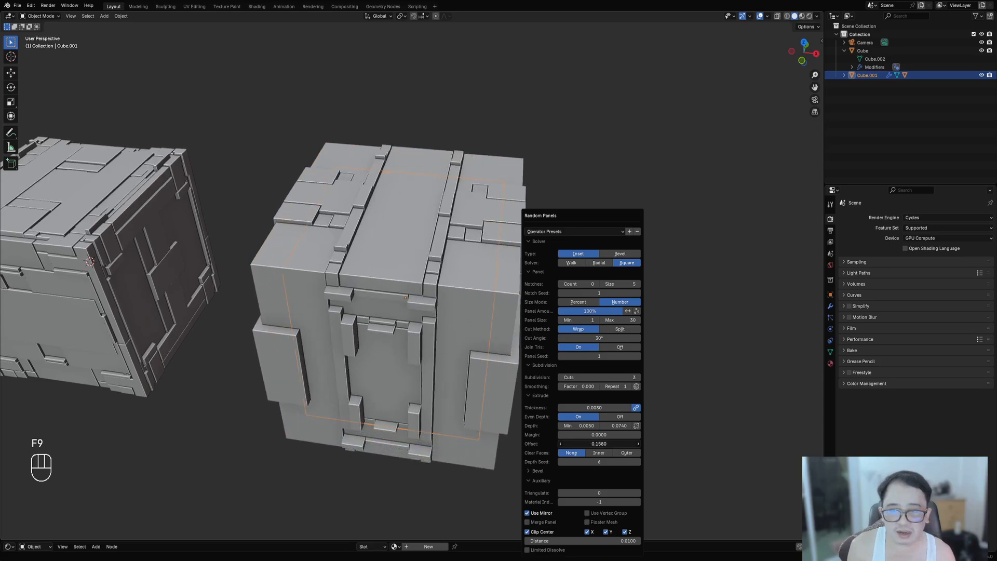
middle_click_drag(498, 332, 583, 312)
- Inspect the paneled cube in wireframe and solid views from several angles
key("shift+z")
key("shift+z")
key("shift+z")
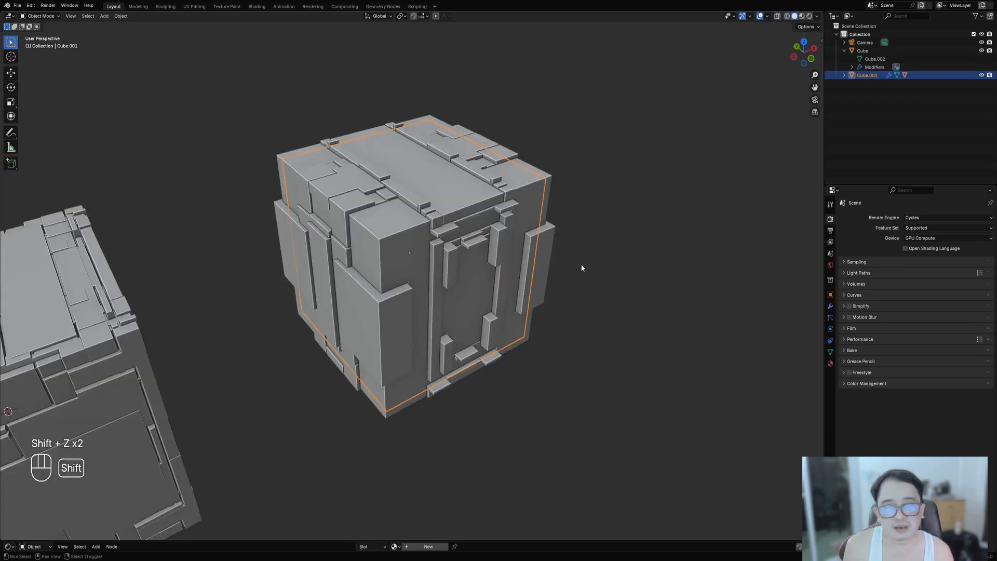
key("shift+z")
middle_click_drag(581, 264, 551, 272, "shift")
scroll(569, 326, "up", 8)
scroll(456, 236, "down", 8)
middle_click_drag(462, 257, 467, 290)
scroll(460, 278, "down", 4)
scroll(460, 281, "down", 4)
scroll(563, 219, "up", 6)
scroll(546, 312, "down", 4)
- Select the generated panel object and run Random Flow's Merge Objects with default settings
left_click(437, 284, "shift")
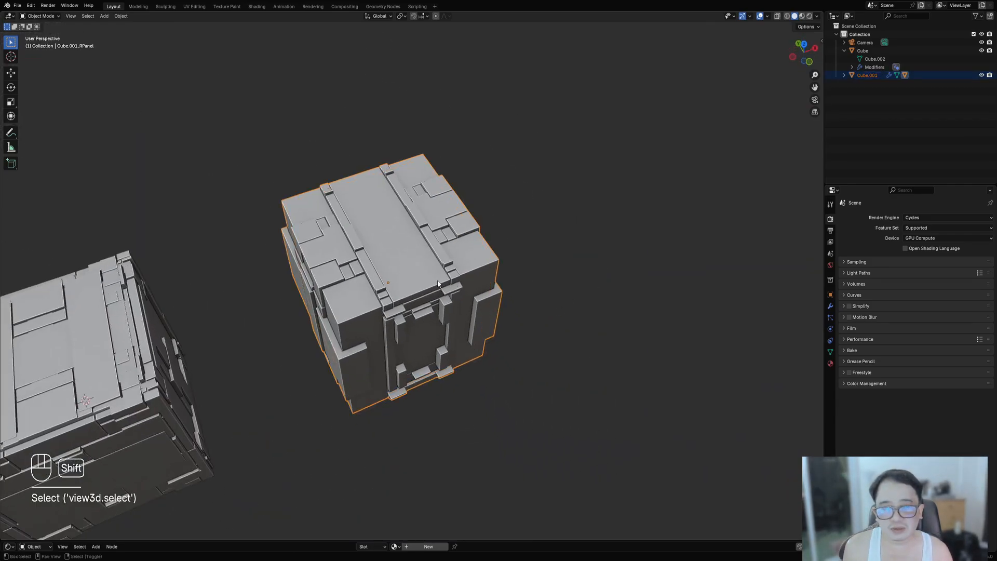
key("shift+z")
middle_click_drag(507, 352, 523, 286)
key("shift+z")
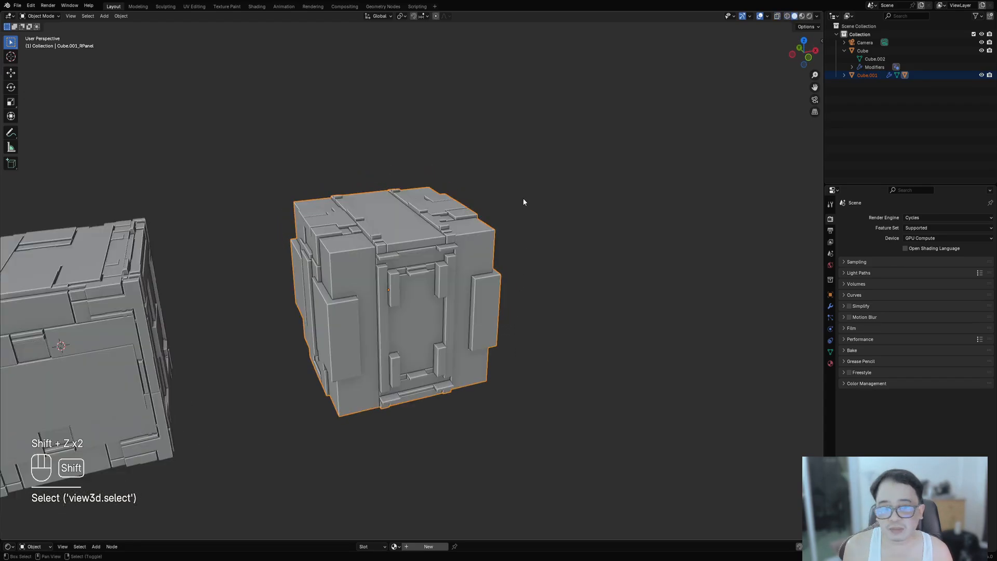
key("shift+q")
mouse_move(510, 287)
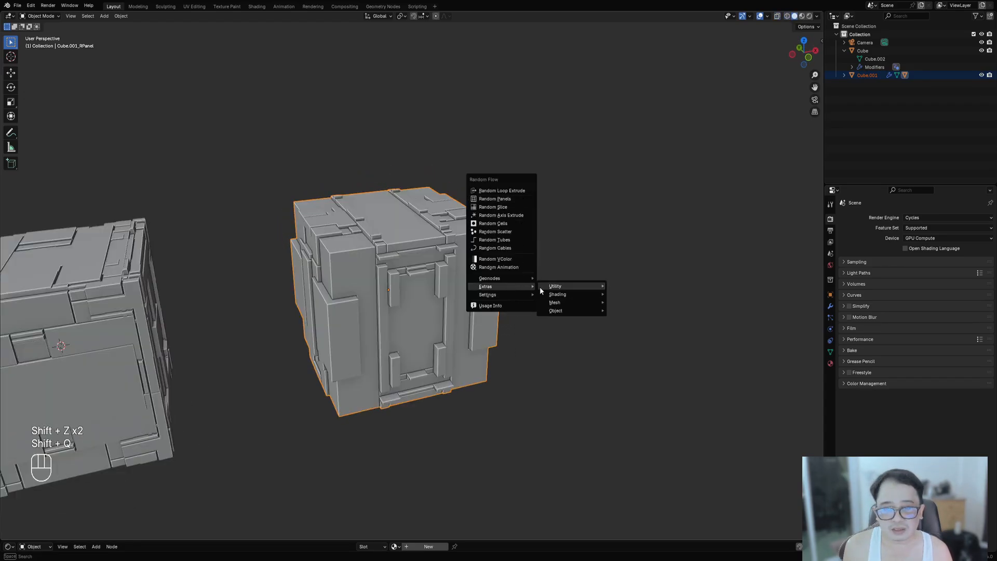
mouse_move(563, 312)
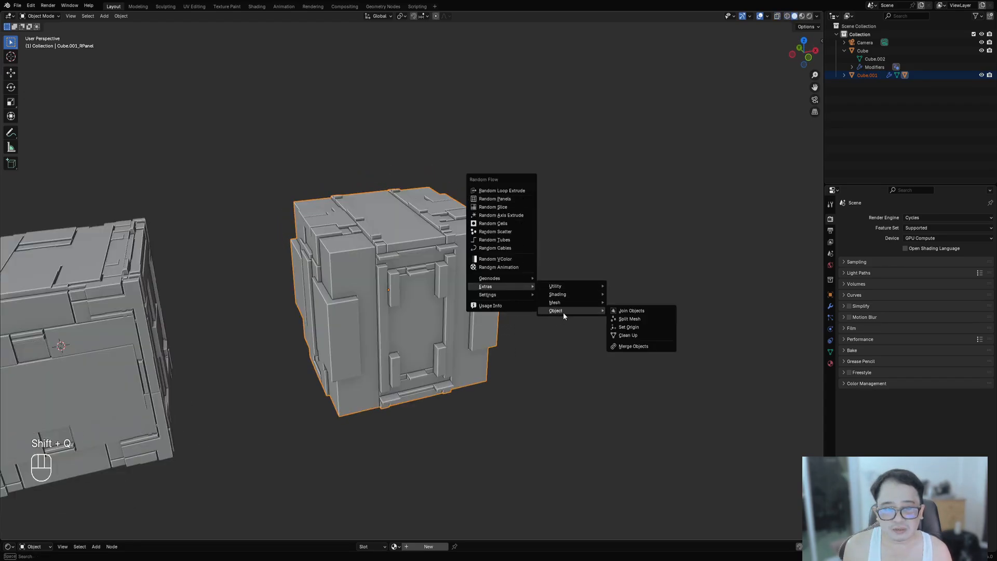
left_click(635, 347)
left_click_drag(638, 329, 606, 279)
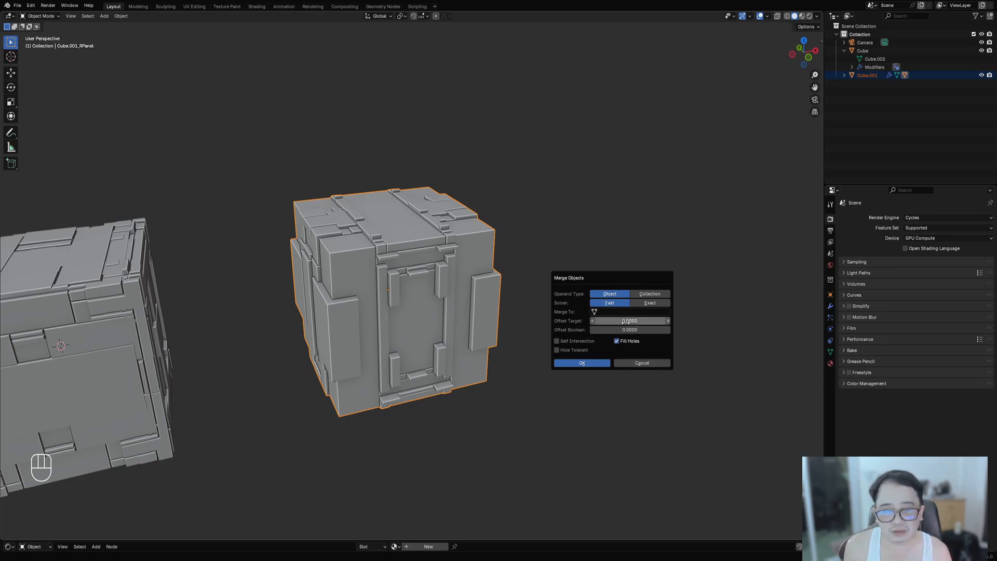
left_click(607, 363)
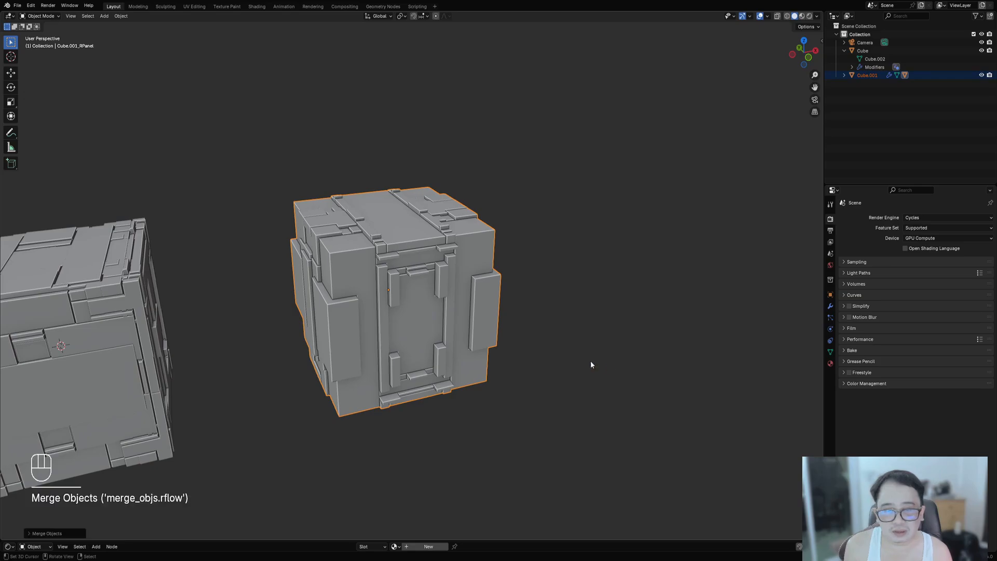
- Redo the merge with Cube.001 as the merge target, Offset Target 0.0001 and Fill Holes turned off
scroll(484, 313, "up", 14)
middle_click_drag(484, 312, 512, 306)
scroll(512, 306, "down", 12)
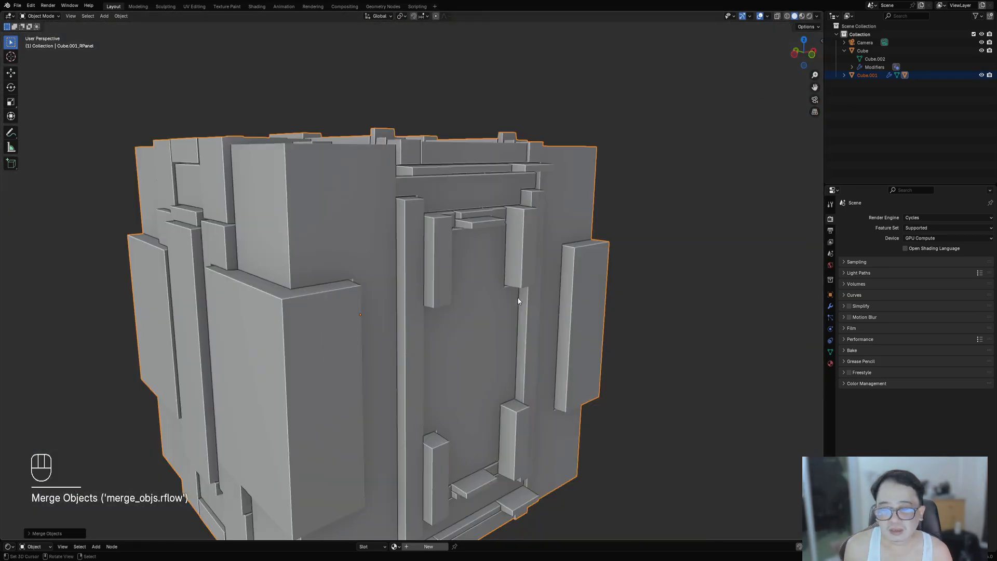
key("shift+z")
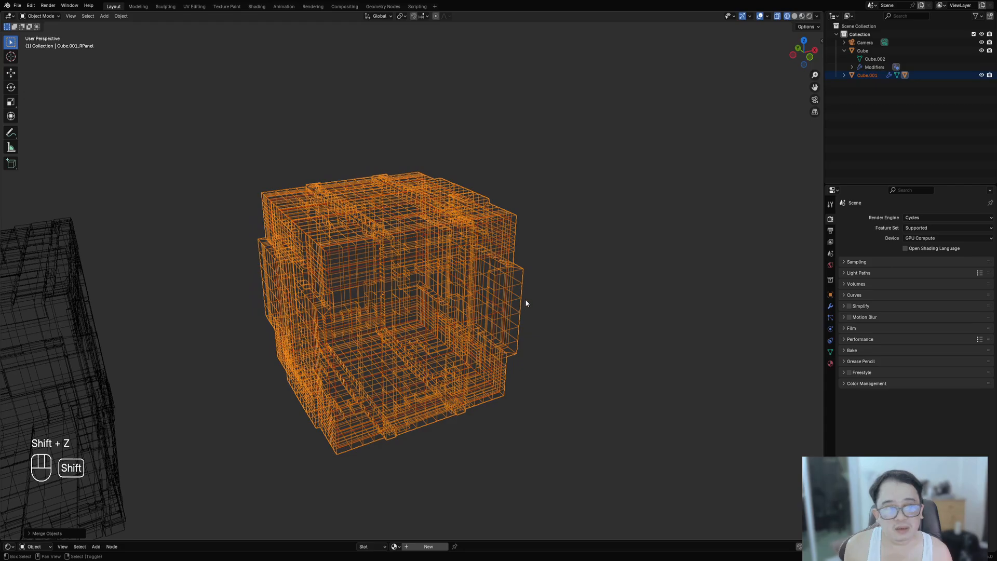
key("shift+z")
key("F9")
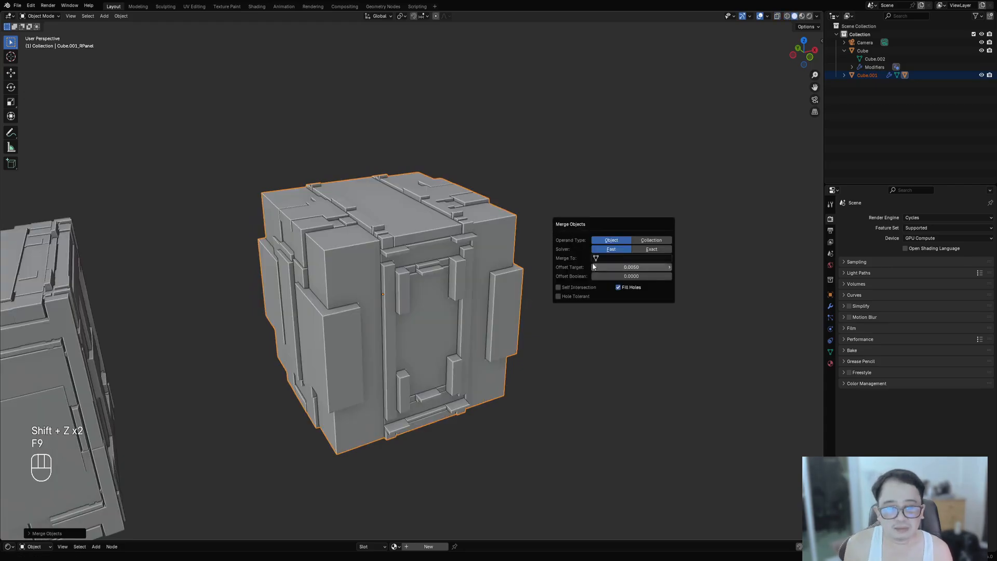
left_click(623, 258)
left_click(614, 271)
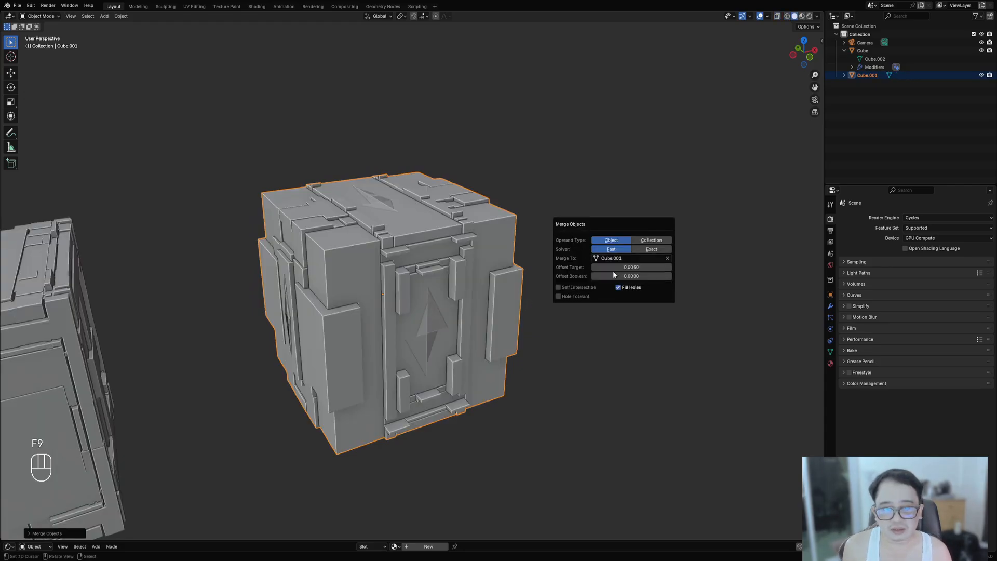
left_click(618, 266)
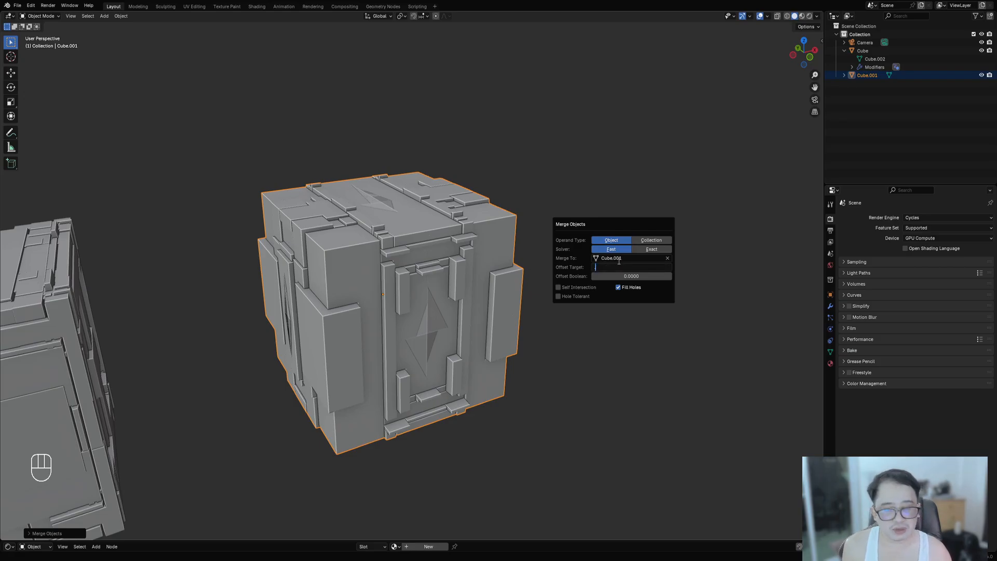
key("Return")
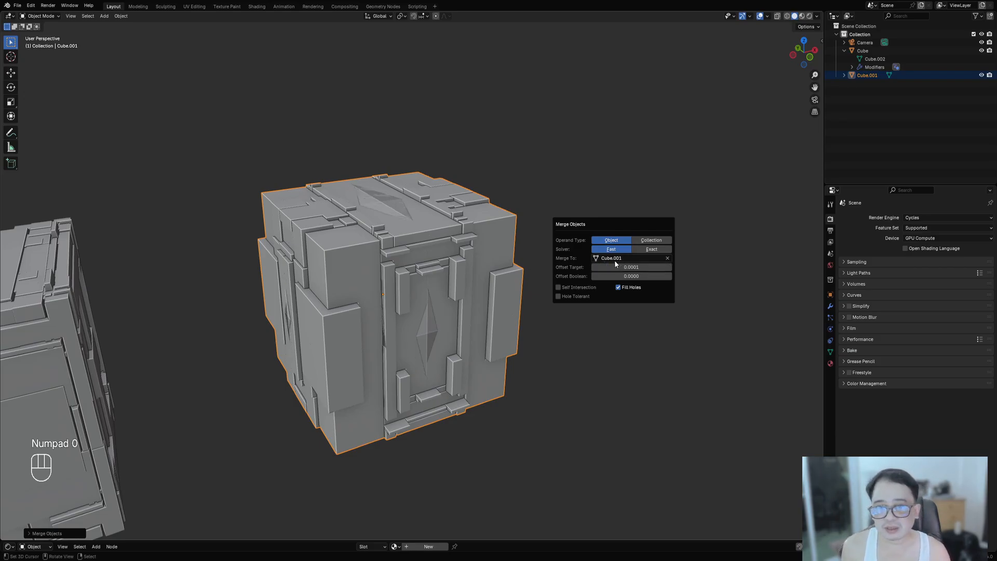
left_click(621, 288)
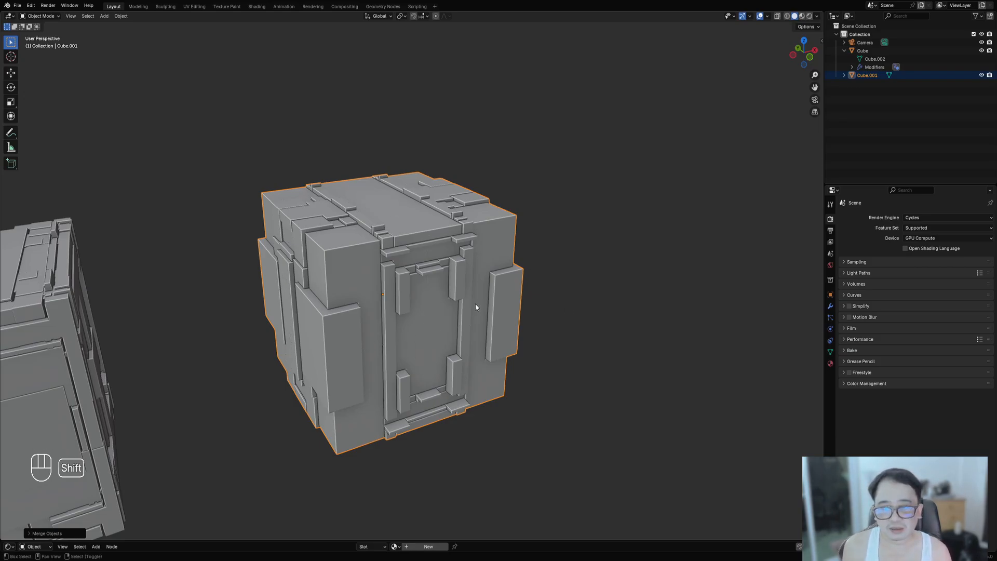
- Enter Edit Mode on the merged cube, select all geometry and merge vertices by distance
key("shift+z")
scroll(474, 310, "up", 10)
key("shift+z")
middle_click_drag(496, 294, 614, 267)
middle_click_drag(613, 267, 483, 315)
key("alt+a")
scroll(482, 317, "down", 10)
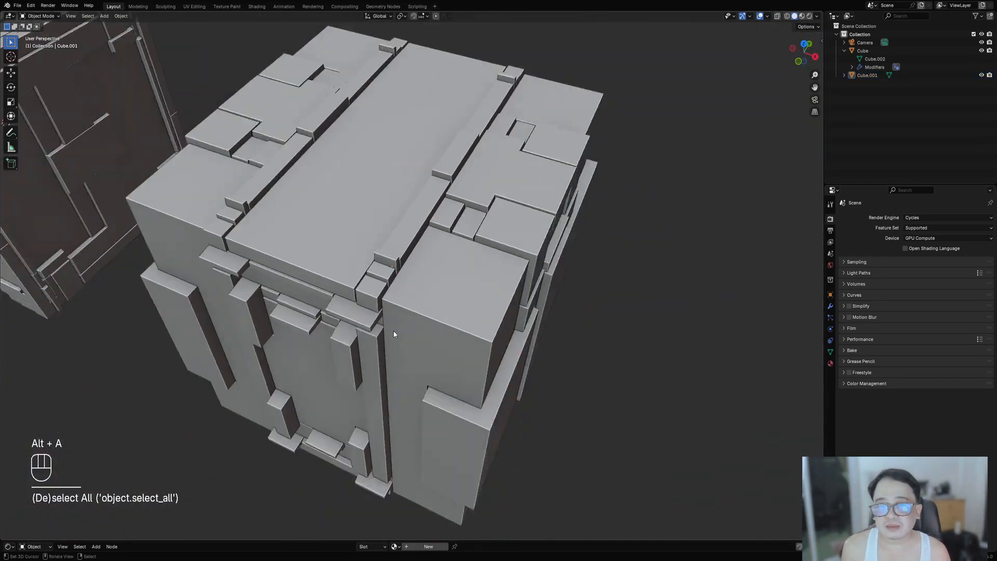
left_click(446, 296)
key("Tab")
key("a")
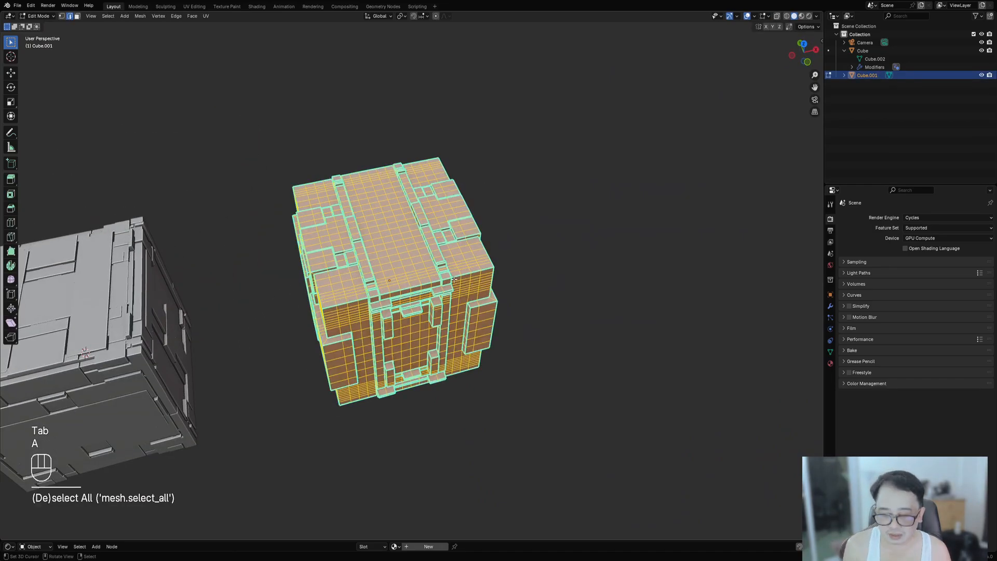
key("m")
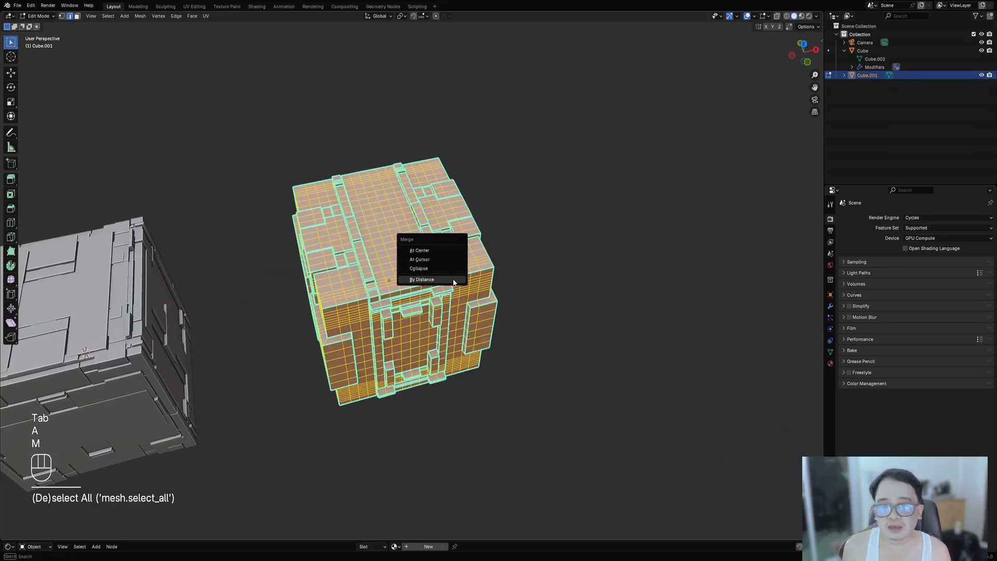
left_click(454, 281)
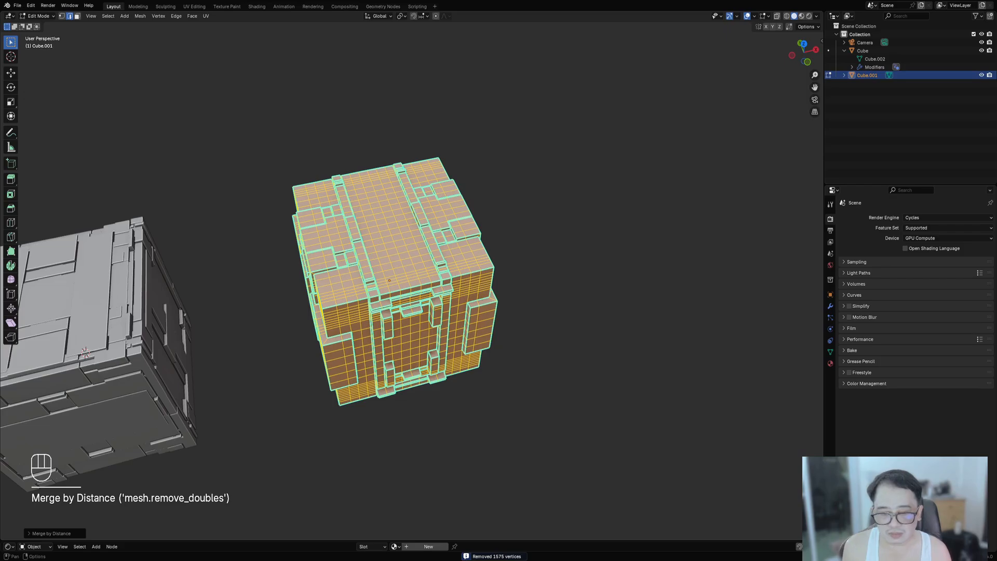
- Inspect the merged mesh's topology up close, toggling in and out of Edit Mode
scroll(422, 411, "up", 10)
key("alt+a")
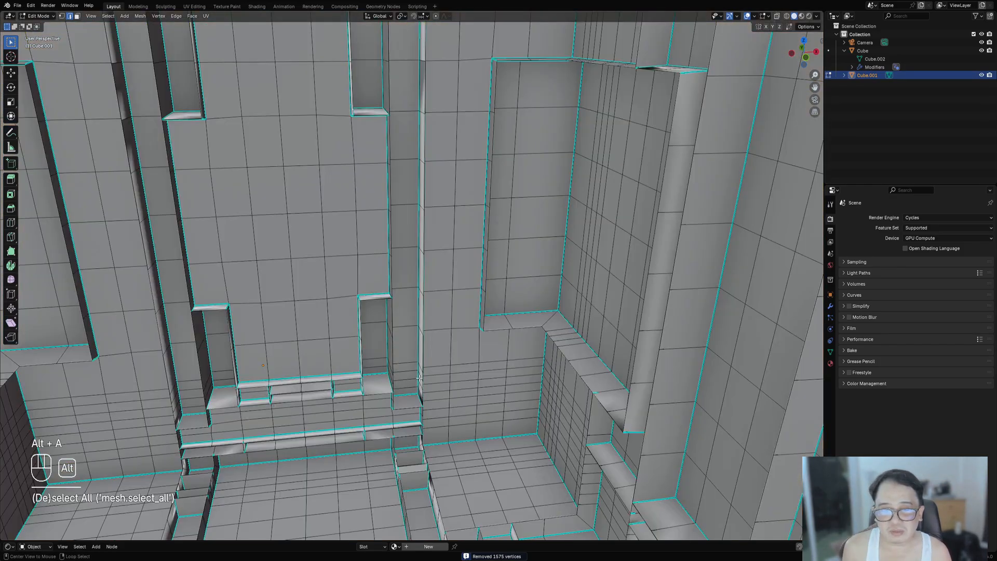
scroll(355, 300, "down", 10)
key("Tab")
middle_click_drag(355, 300, 441, 317)
scroll(441, 317, "up", 5)
key("Tab")
key("Tab")
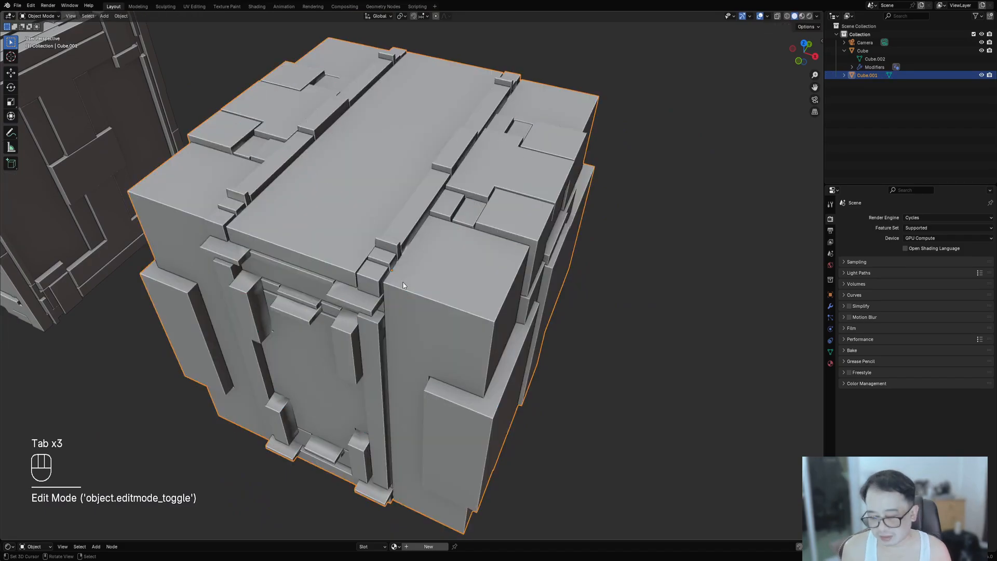
key("Tab")
- Select all faces of the merged mesh in Edit Mode
key("ctrl+shift+f")
middle_click_drag(524, 338, 371, 294)
key("ctrl+shift+f")
key("alt+a")
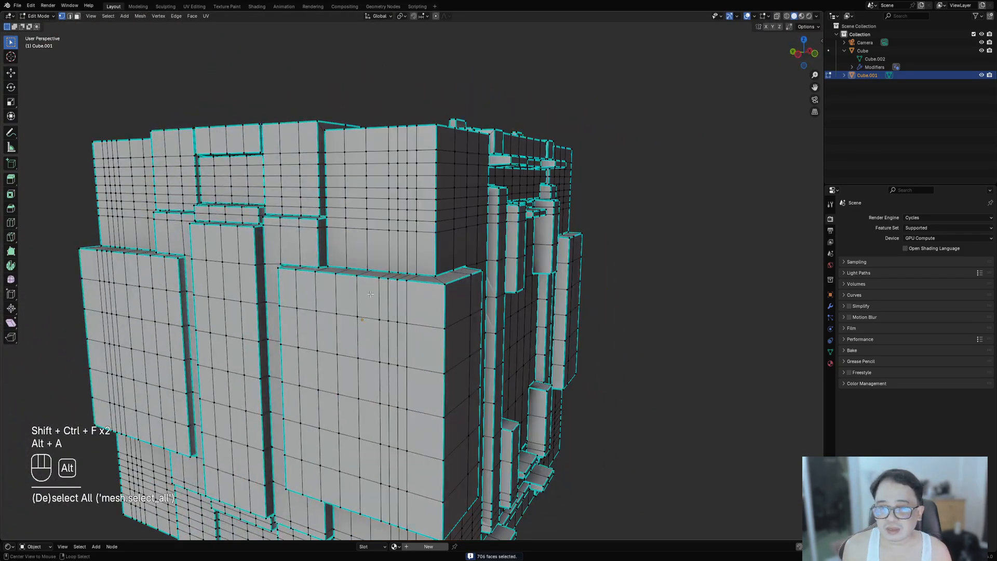
key("ctrl+shift+f")
middle_click_drag(345, 326, 390, 302)
key("a")
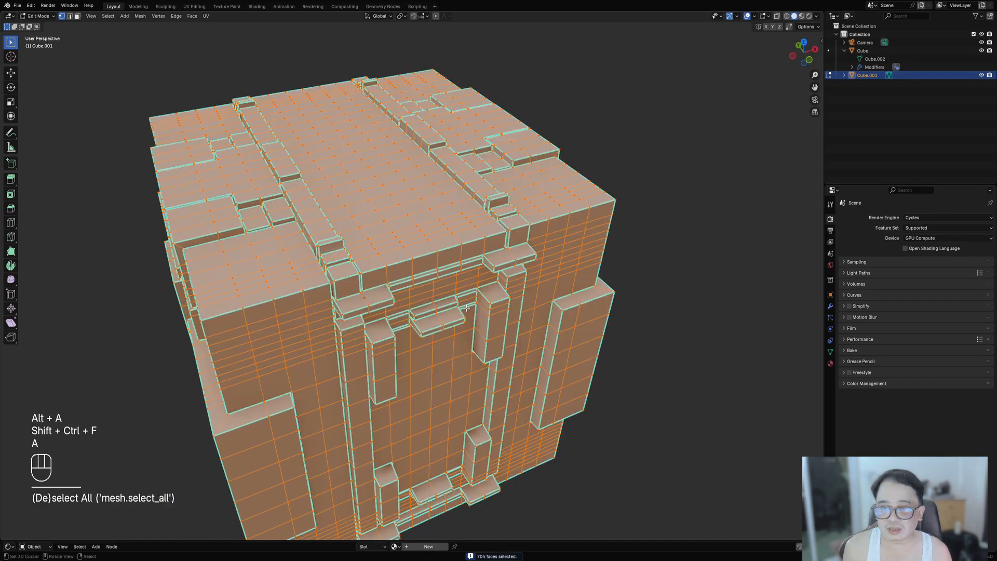
- Merge the selected vertices by distance again, then undo the last three operations
key("shift+z")
scroll(391, 303, "up", 10)
key("shift+z")
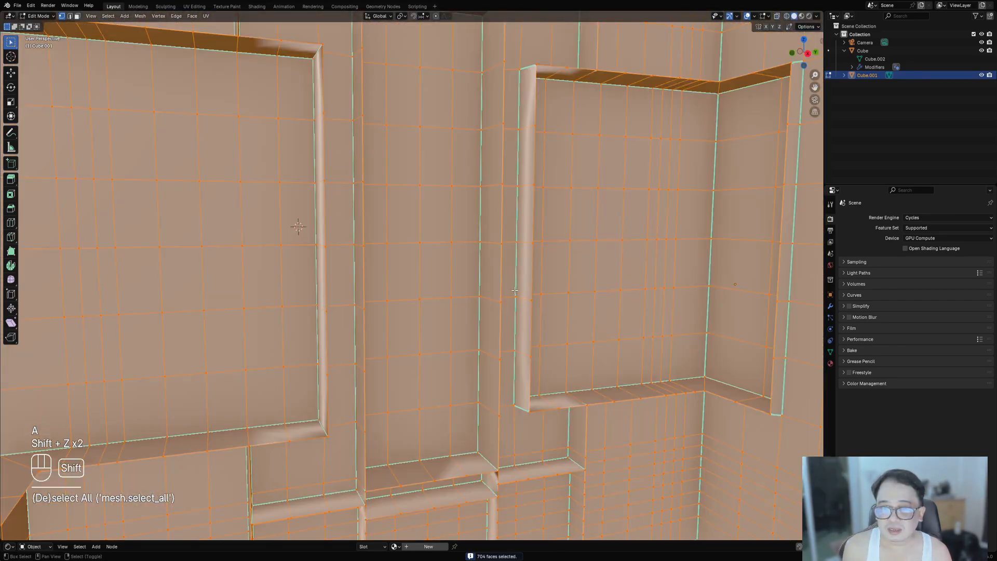
middle_click_drag(447, 287, 552, 341)
key("m")
left_click(442, 290)
scroll(442, 288, "down", 9)
key("Tab")
key("ctrl+z")
key("ctrl+z")
key("ctrl+z")
key("ctrl+z")
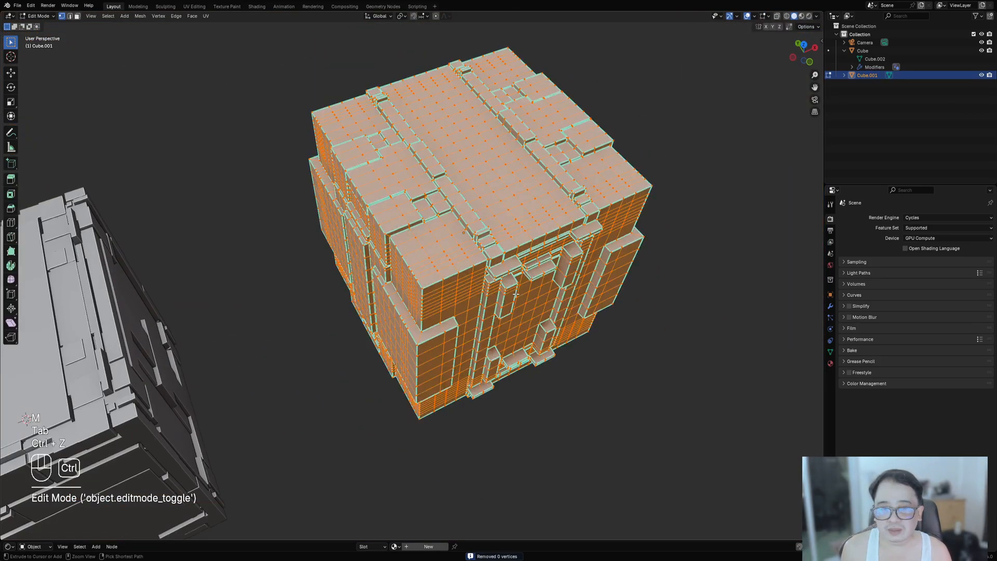
- Undo several more recent operations on the merged cube in Edit Mode
key("ctrl+z")
key("ctrl+z")
key("ctrl+z")
key("ctrl+z")
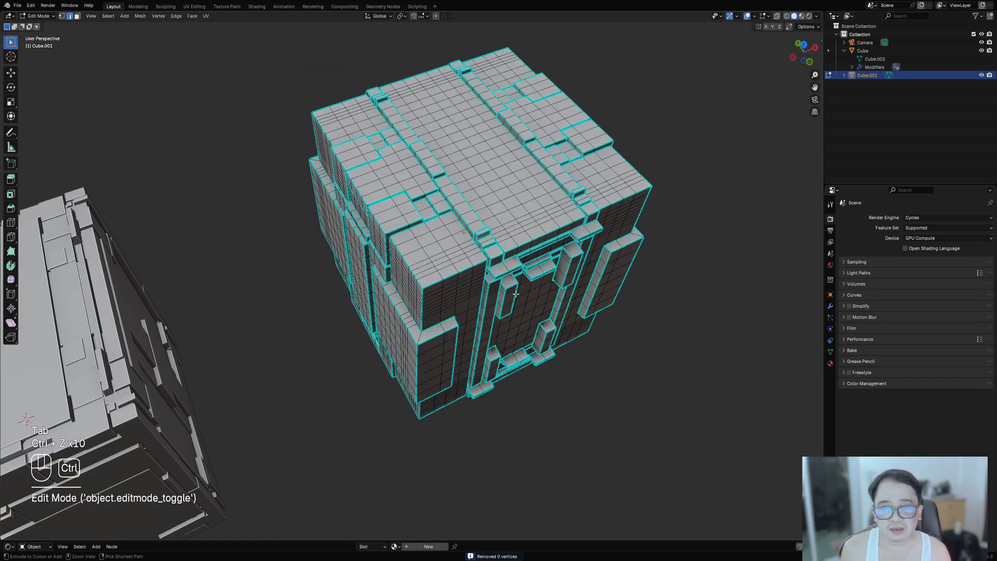
middle_click_drag(516, 294, 506, 332, "shift")
key("ctrl+z")
key("ctrl+z")
key("ctrl+z")
key("ctrl+z")
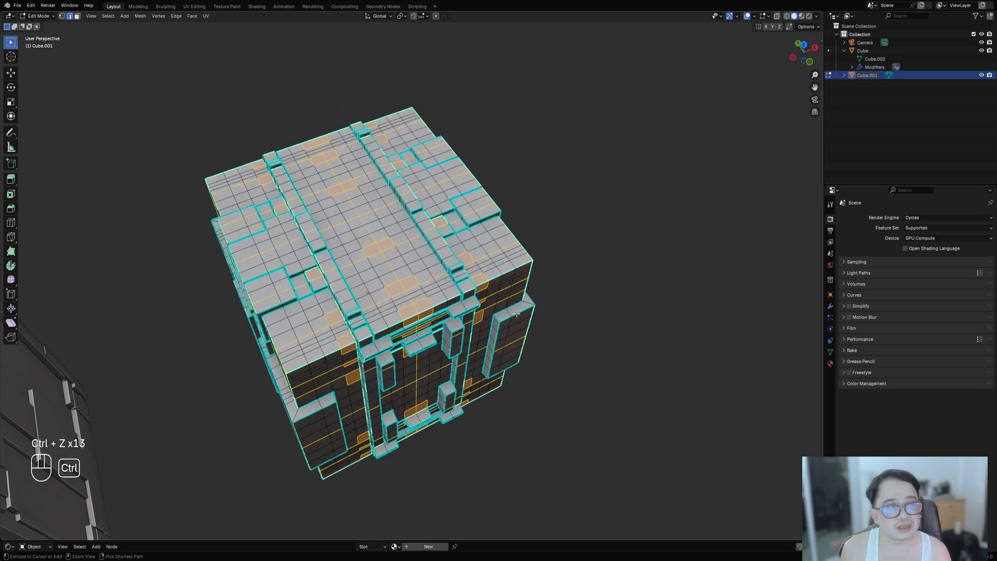
left_click(906, 76)
key("x")
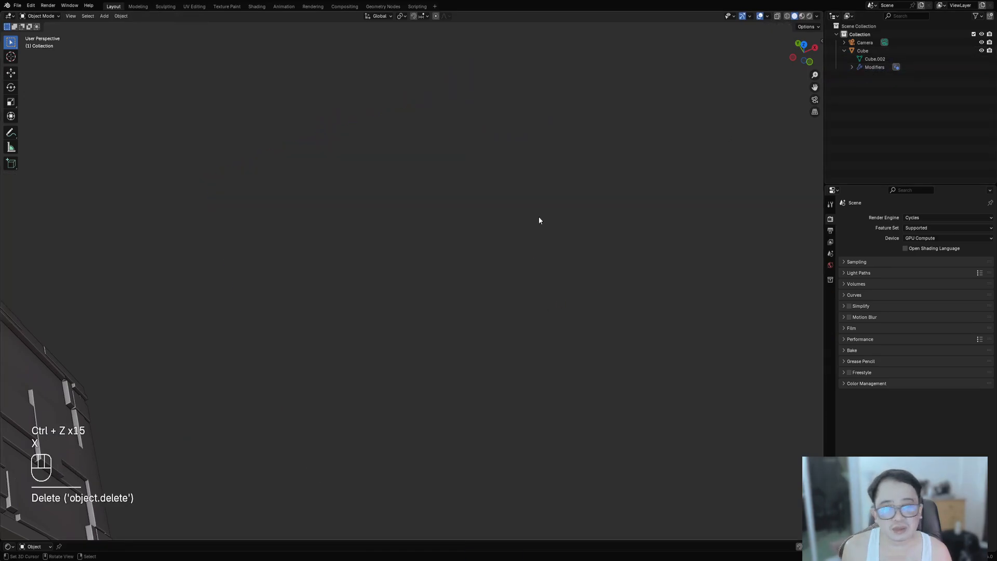
key("ctrl+z")
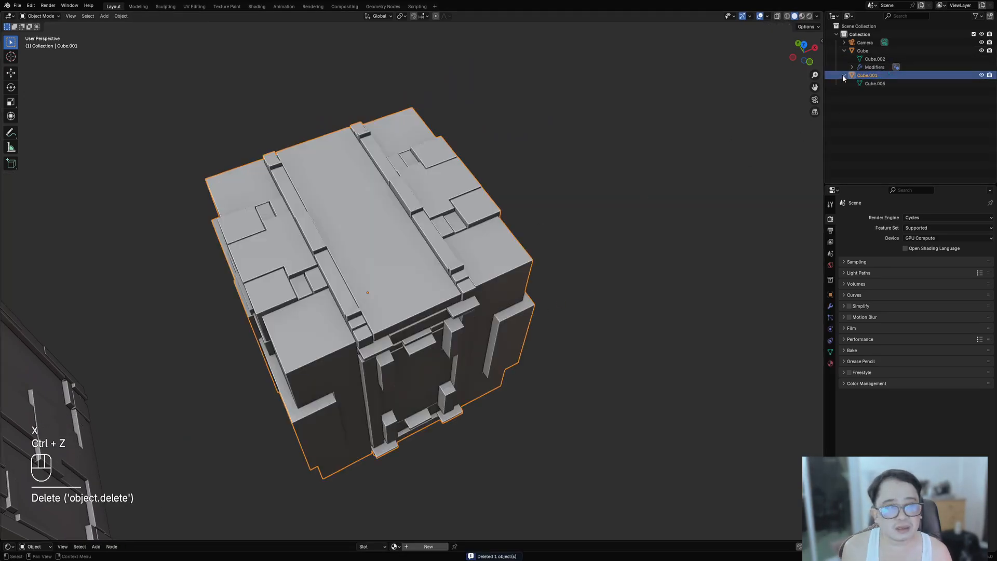
- Undo back to before the panel object was merged into the base cube
left_click(867, 75)
key("Tab")
key("Tab")
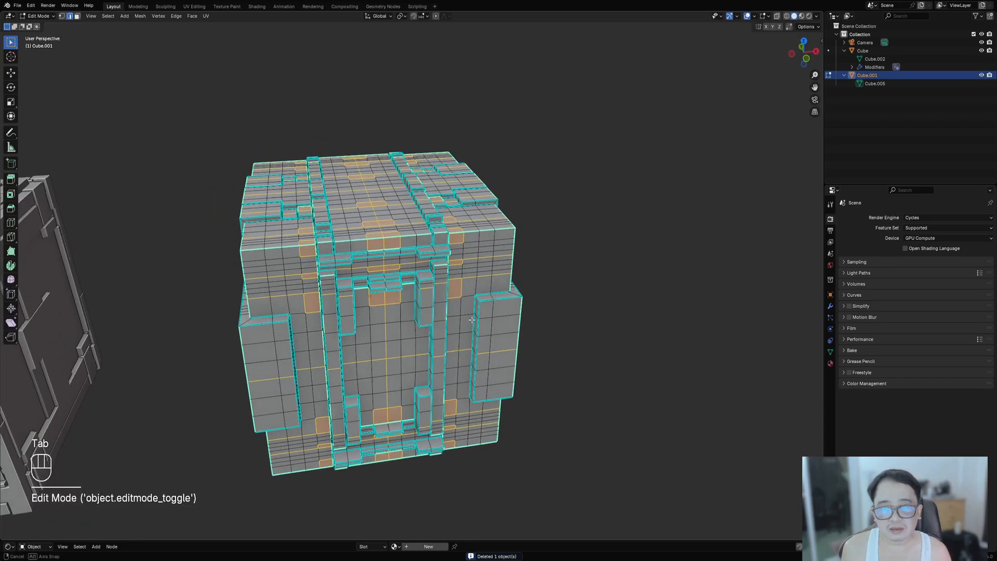
key("ctrl+z")
key("ctrl+z")
key("ctrl+z")
key("ctrl+z")
key("ctrl+z")
key("ctrl+z")
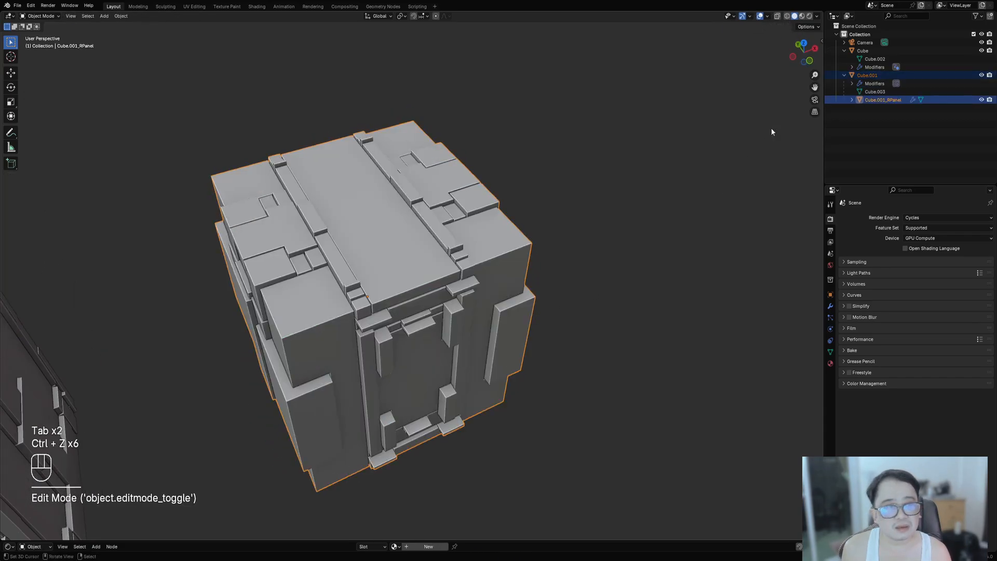
- Delete the Cube.001 base object, keeping the Cube.001_RPanel panel object, and select the panel object
key("alt+a")
left_click(868, 76)
key("x")
left_click(457, 289)
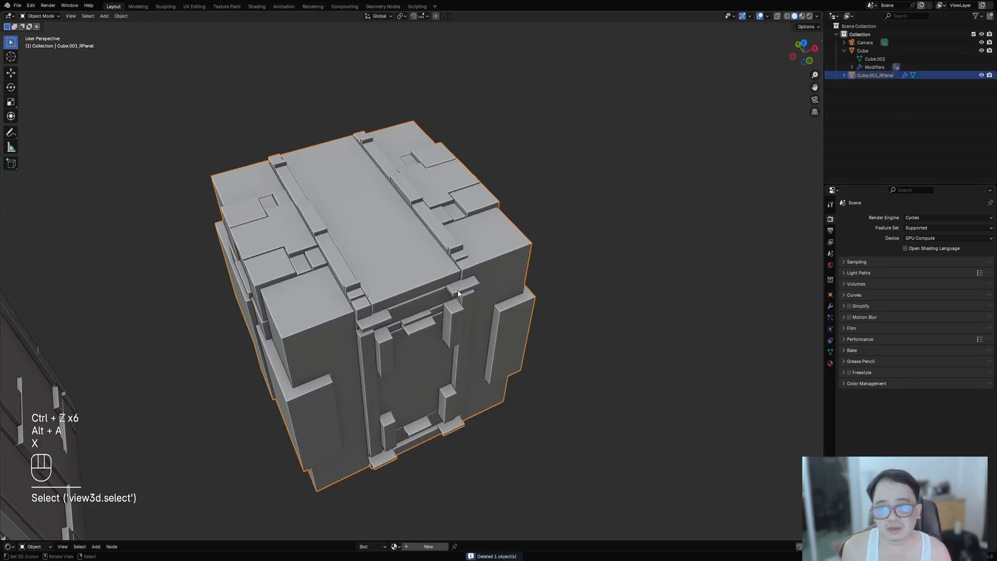
- Apply the Random Flow mesh on the panel object to make its geometry real
key("Tab")
middle_click_drag(543, 296, 467, 291)
key("alt+a")
middle_click_drag(483, 257, 499, 236)
key("Tab")
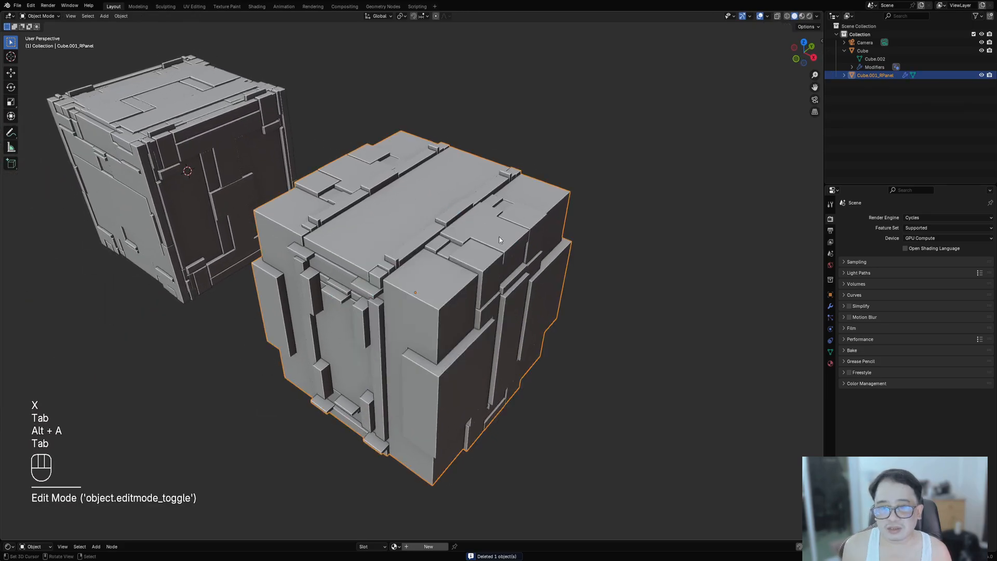
key("ctrl+shift+x")
left_click(492, 221)
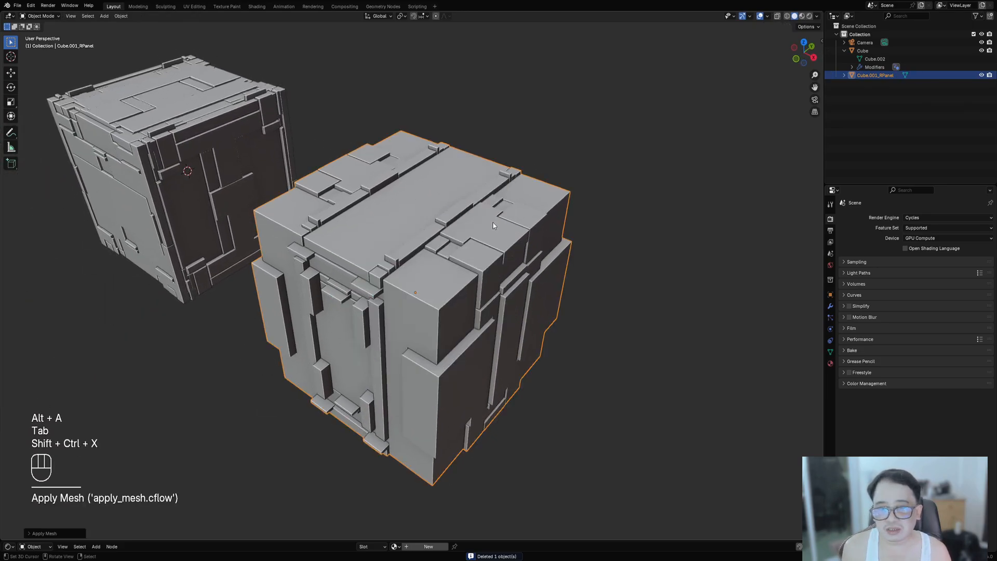
- Select all geometry of the panel object in Edit Mode, merge vertices by distance, then deselect
key("Tab")
key("a")
key("m")
left_click(482, 257)
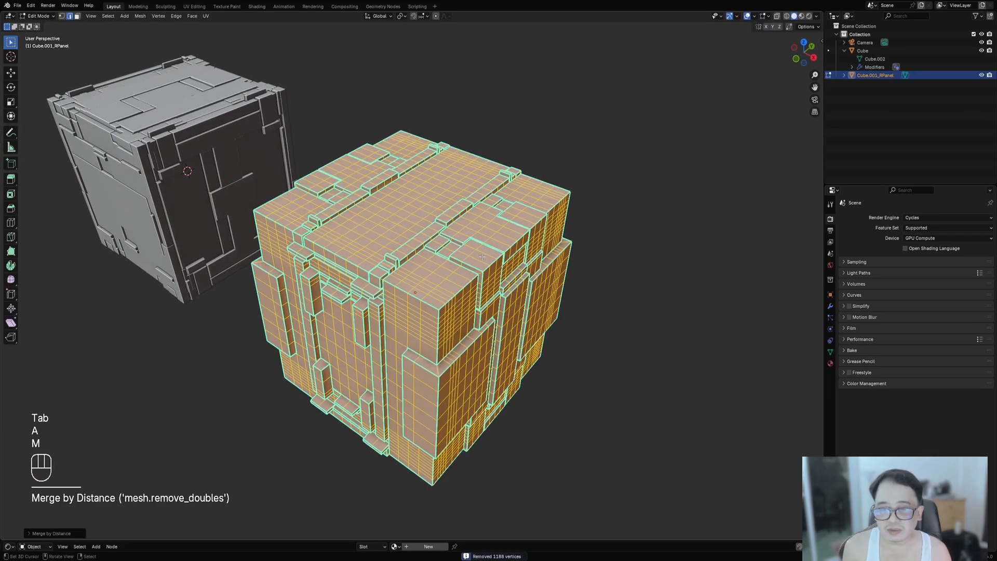
key("alt+a")
- Inspect the panel object's topology, toggling Edit Mode and testing linked-face selection
middle_click_drag(401, 293, 492, 294)
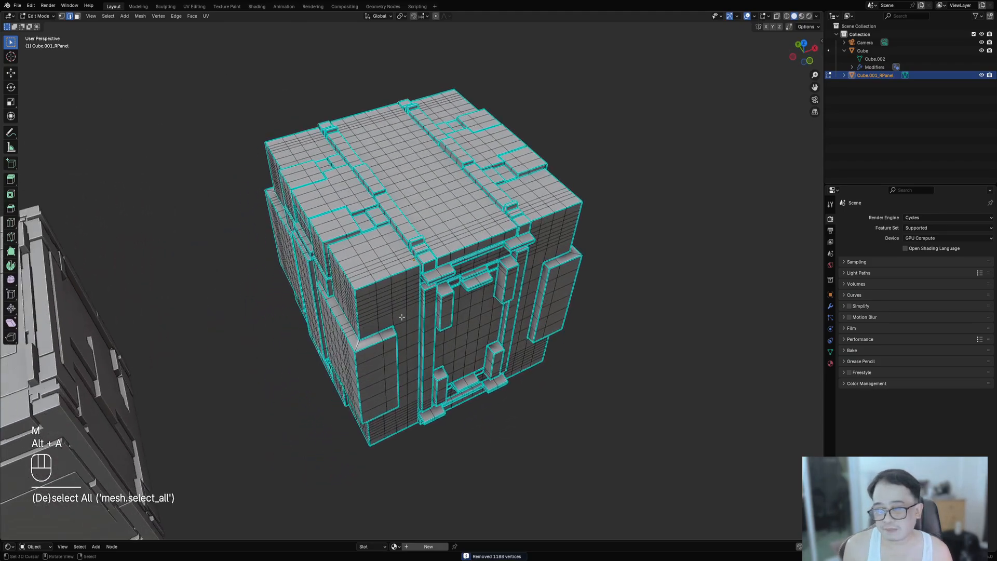
scroll(374, 297, "up", 2)
middle_click_drag(370, 297, 371, 278)
key("shift+f")
key("Tab")
key("Tab")
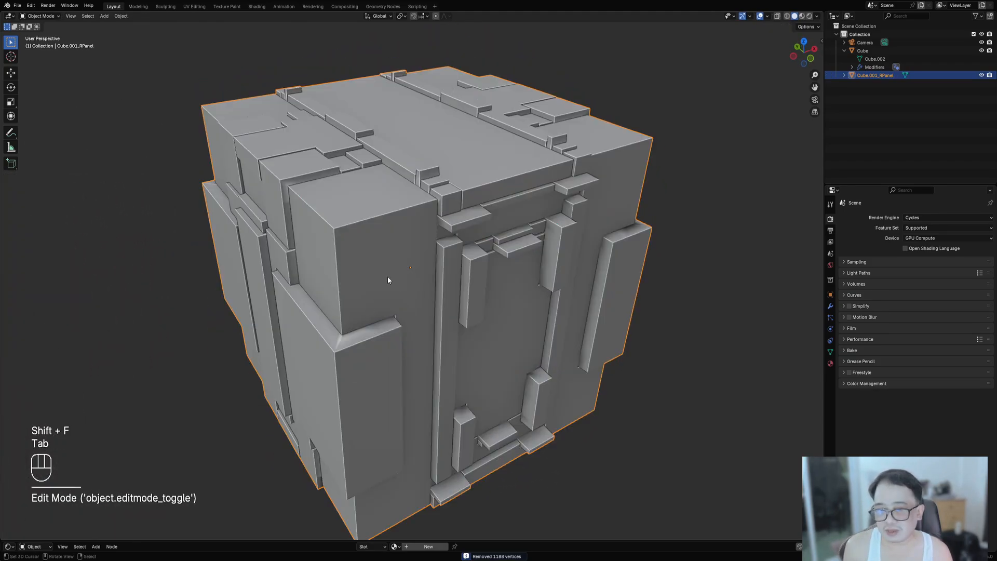
key("shift+f")
key("Tab")
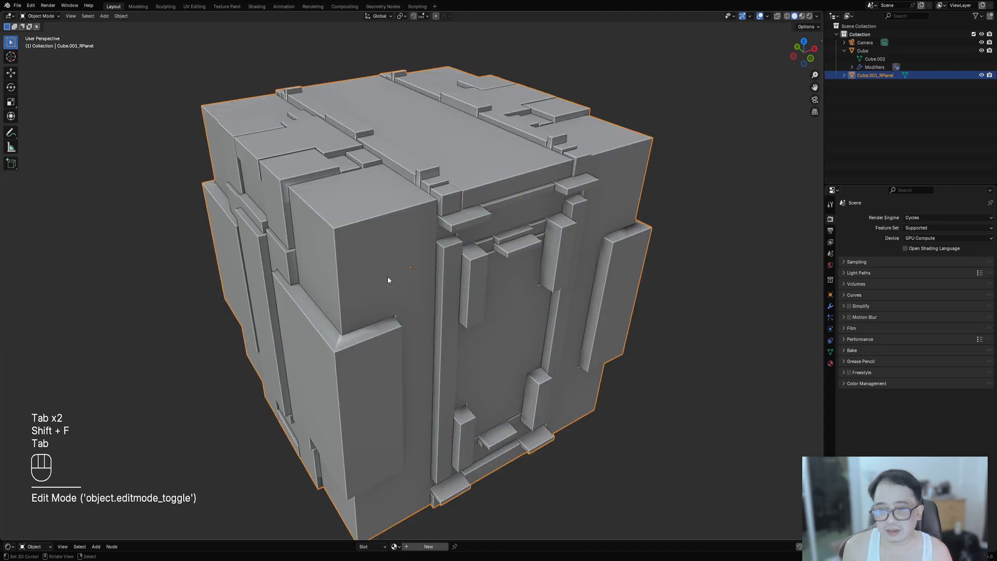
key("shift+f")
key("shift+f")
key("shift+f")
scroll(399, 287, "down", 5)
middle_click_drag(431, 296, 452, 209)
key("shift+f")
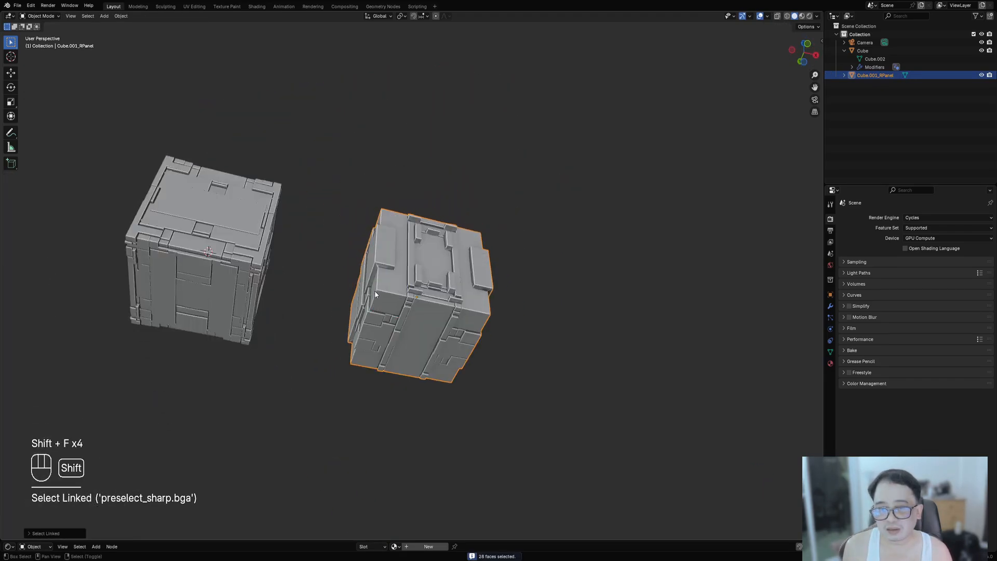
- Apply rotation and scale to the panel object
key("shift+f")
middle_click_drag(375, 291, 430, 267)
key("ctrl+shift+a")
scroll(420, 241, "up", 5)
key("shift+f")
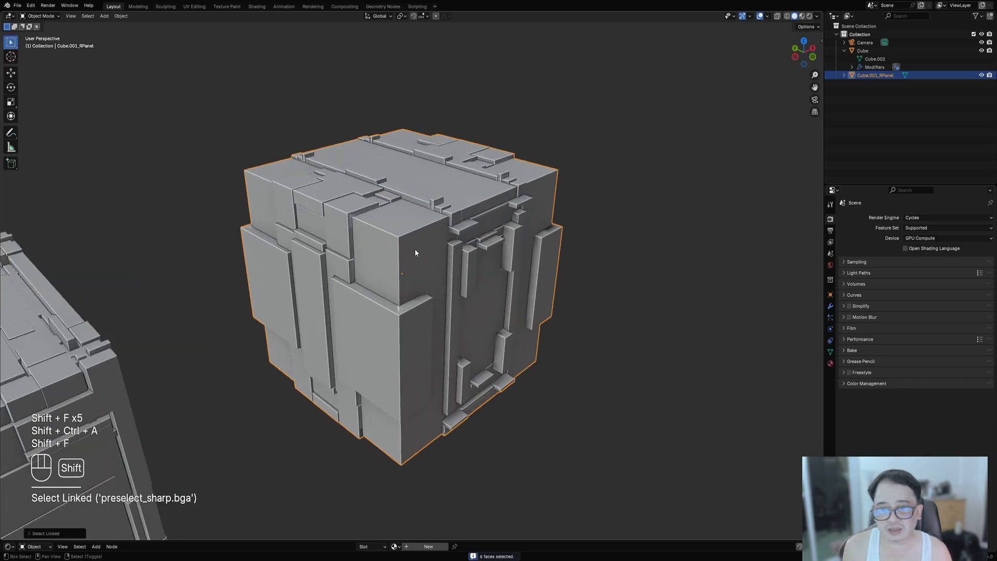
key("ctrl+shift+a")
key("Tab")
key("shift+f")
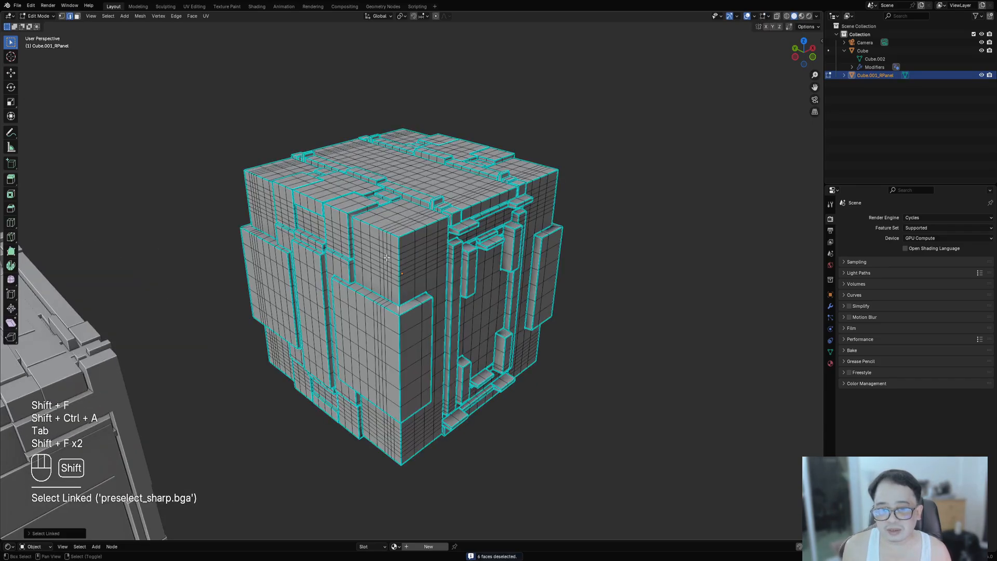
mouse_move(442, 353)
middle_mouse_down()
mouse_move(445, 338)
mouse_move(433, 368)
mouse_move(441, 359)
middle_mouse_up()
key("Tab")
key("ctrl+a")
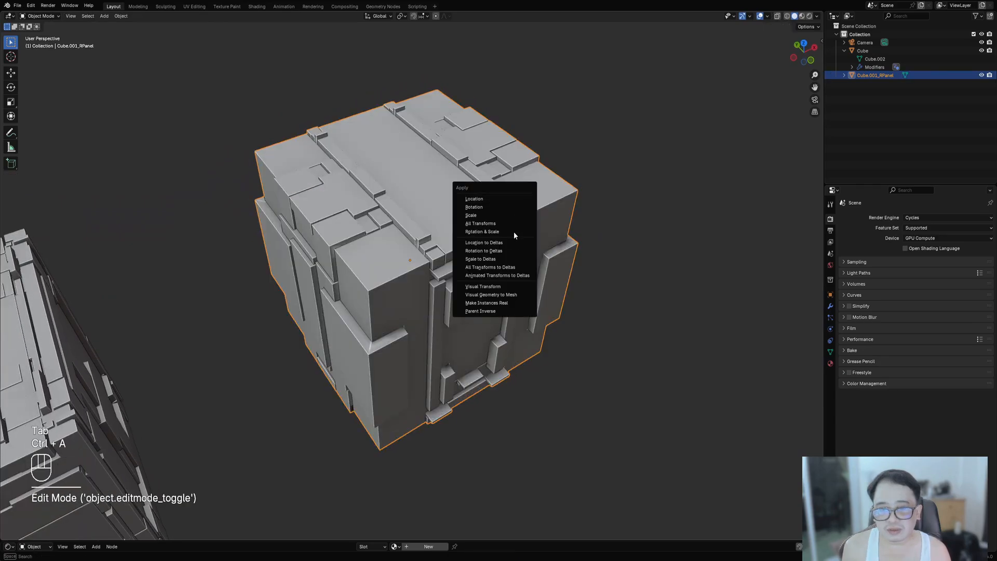
left_click(512, 231)
- Check the panel object's faces again with linked selection in and out of Edit Mode
key("Tab")
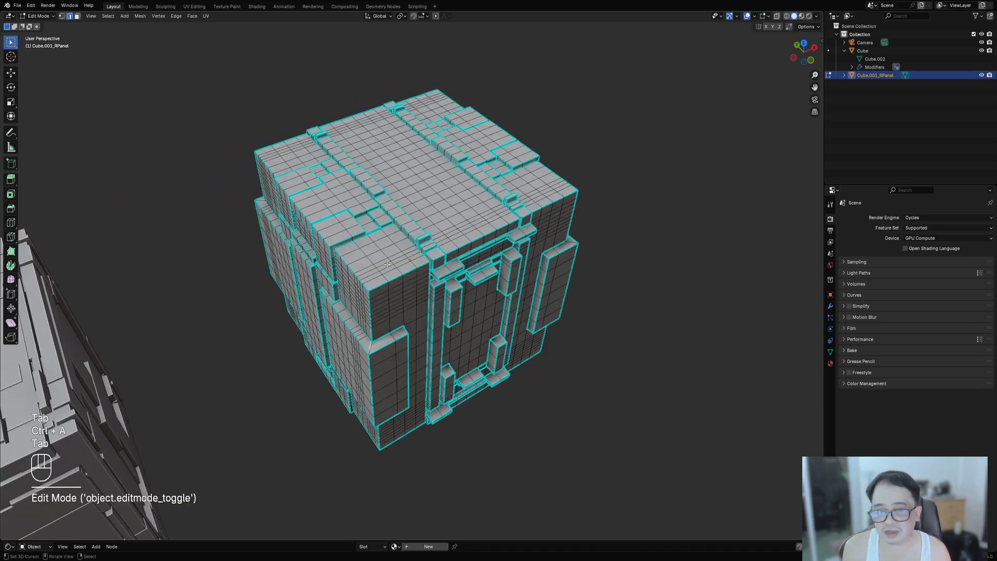
key("shift+f")
key("shift+f")
key("Tab")
key("shift+f")
key("shift+f")
key("shift+f")
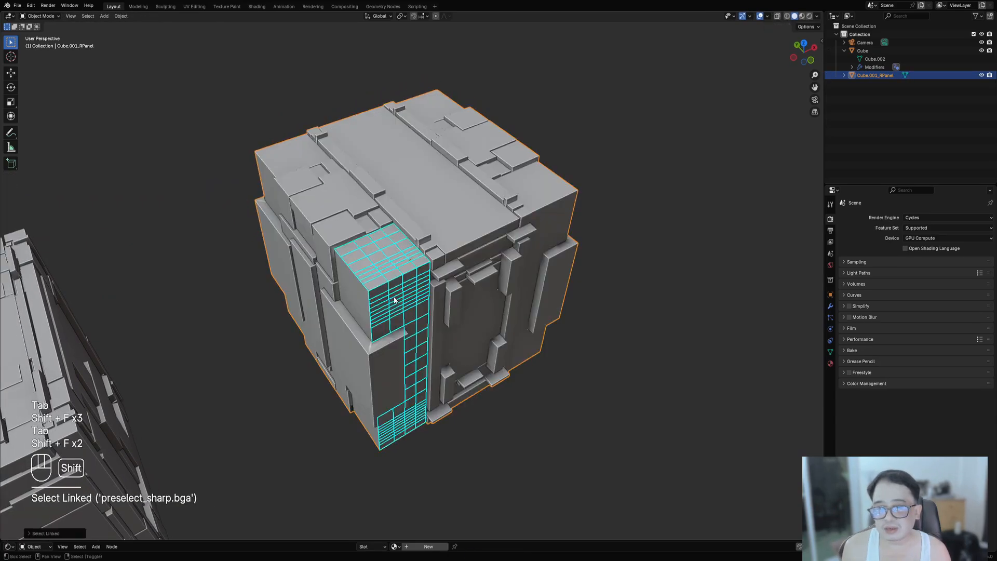
middle_click_drag(354, 297, 449, 289)
key("shift+f")
middle_click_drag(358, 358, 384, 436)
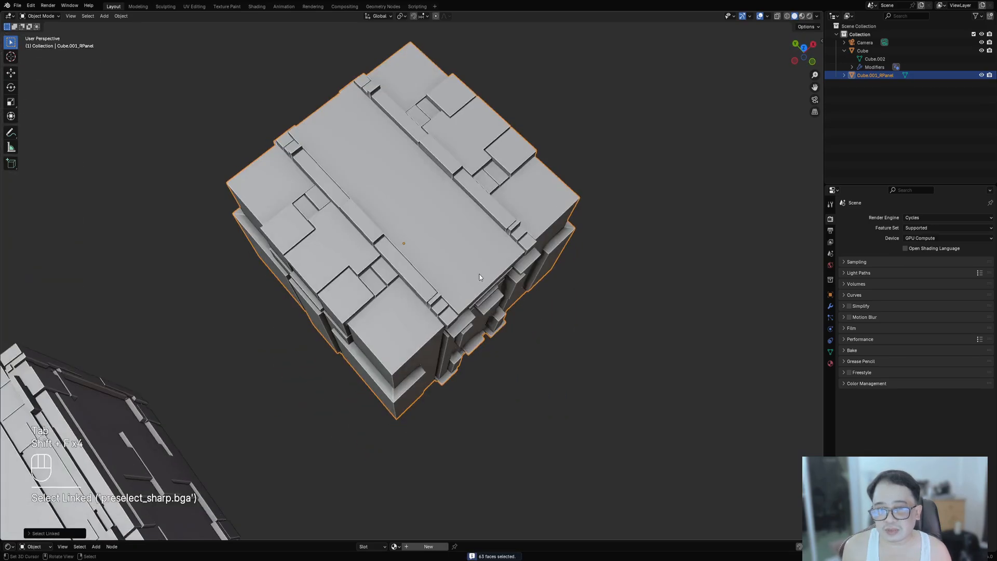
- Run Random Panels on the object with 1 subdivision cut and a maximum panel size of 89
scroll(483, 197, "up", 1)
middle_click_drag(483, 198, 500, 150)
key("shift+q")
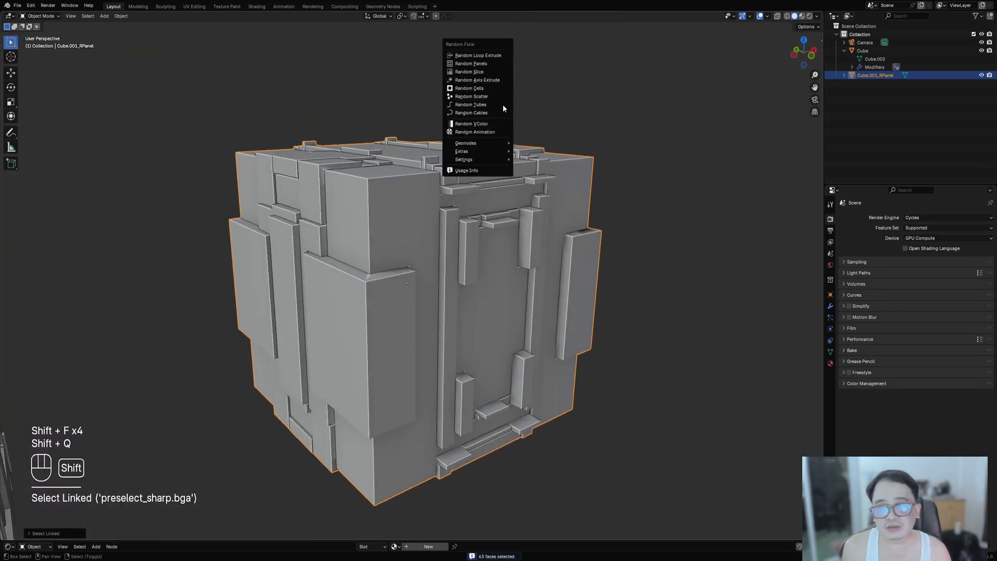
key("shift+q")
left_click(562, 192)
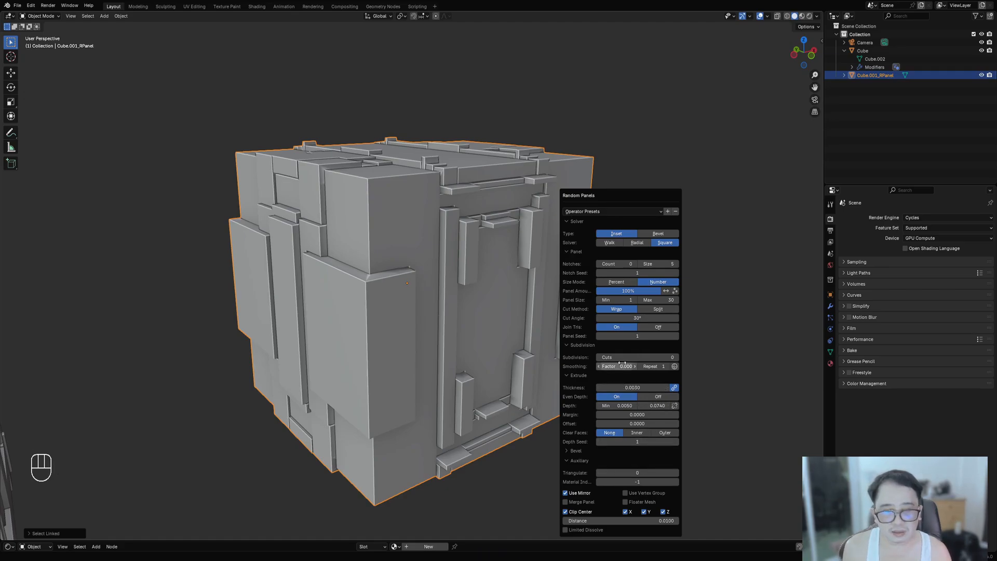
scroll(622, 357, "up", 1, "ctrl")
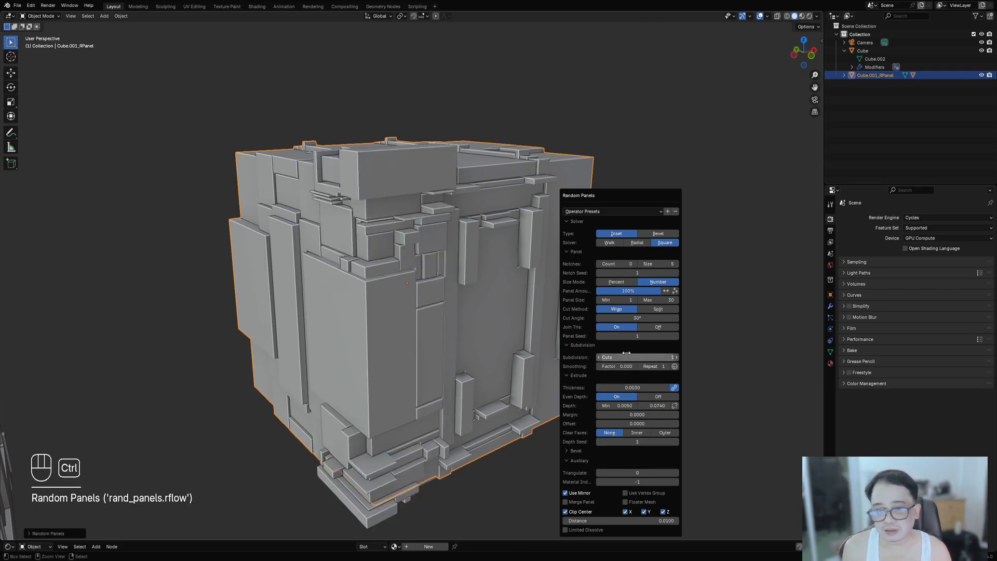
left_click_drag(659, 299, 698, 299, "shift")
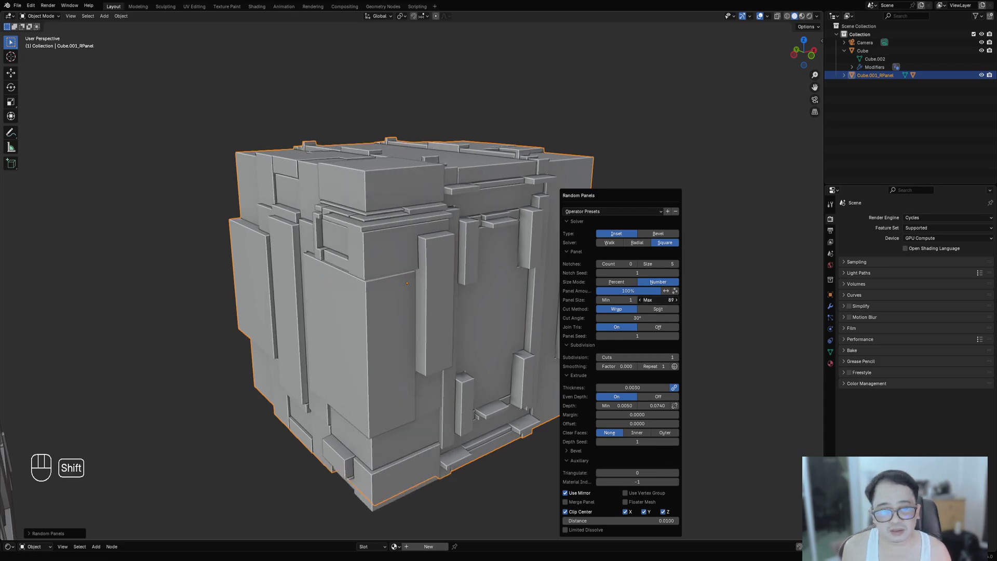
- Select the new panels and merge them into Cube.001_RPanel with Random Flow's Merge Objects tool
scroll(638, 336, "up", 2, "ctrl")
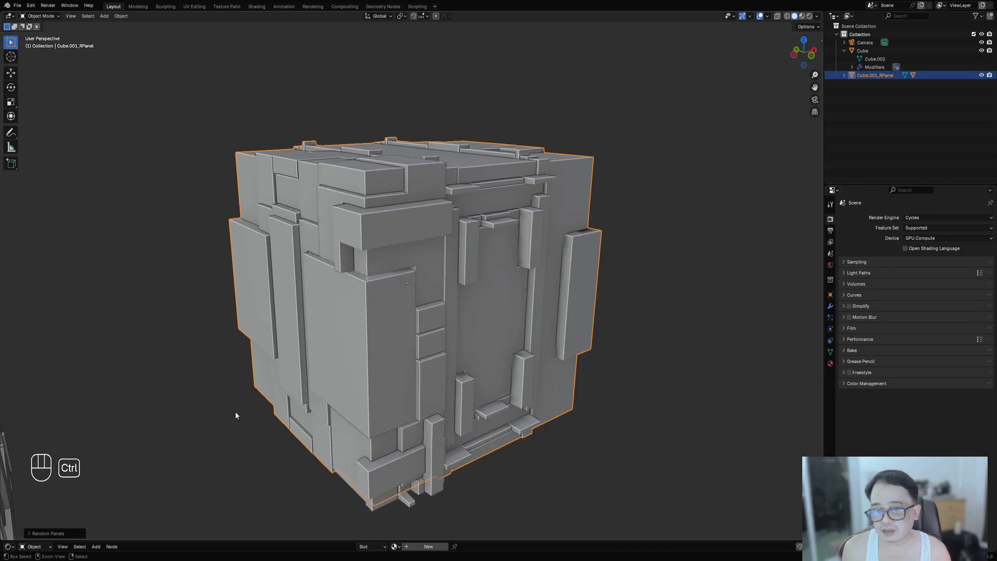
mouse_move(235, 415)
middle_mouse_down()
mouse_move(446, 313)
mouse_move(376, 204)
middle_mouse_up()
key("shift+z")
key("shift+z")
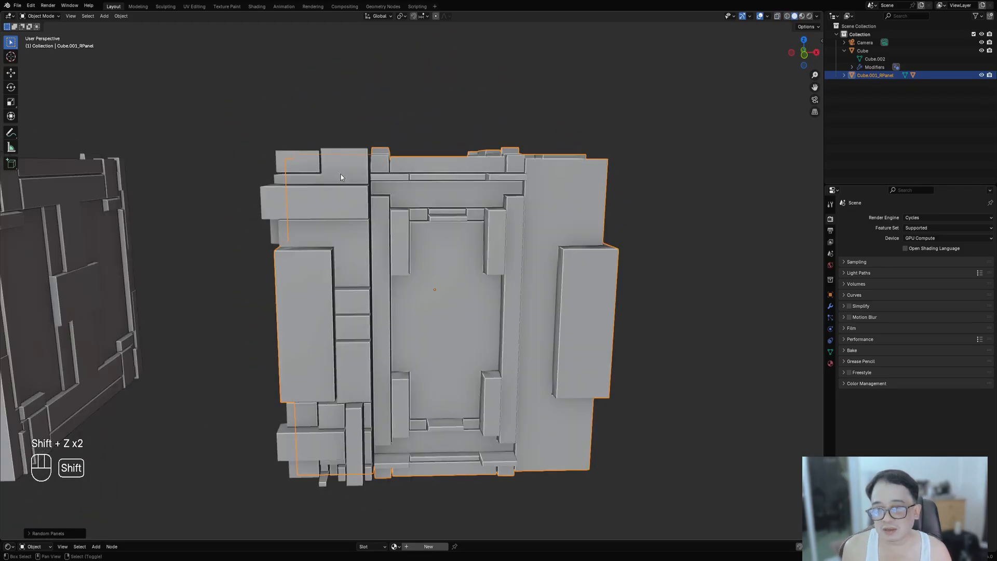
left_click(331, 164, "shift")
left_click(331, 163, "shift")
key("shift+q")
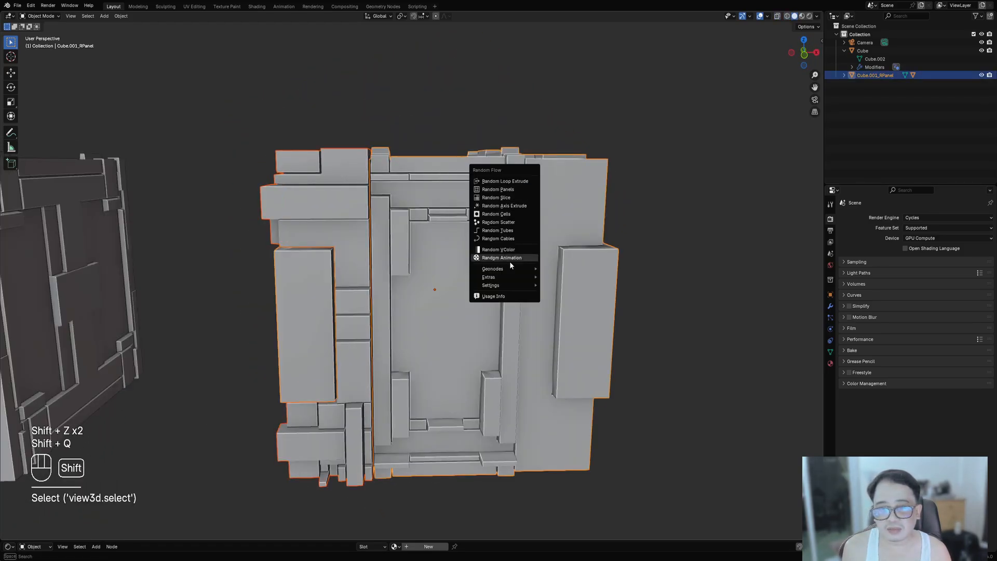
mouse_move(502, 278)
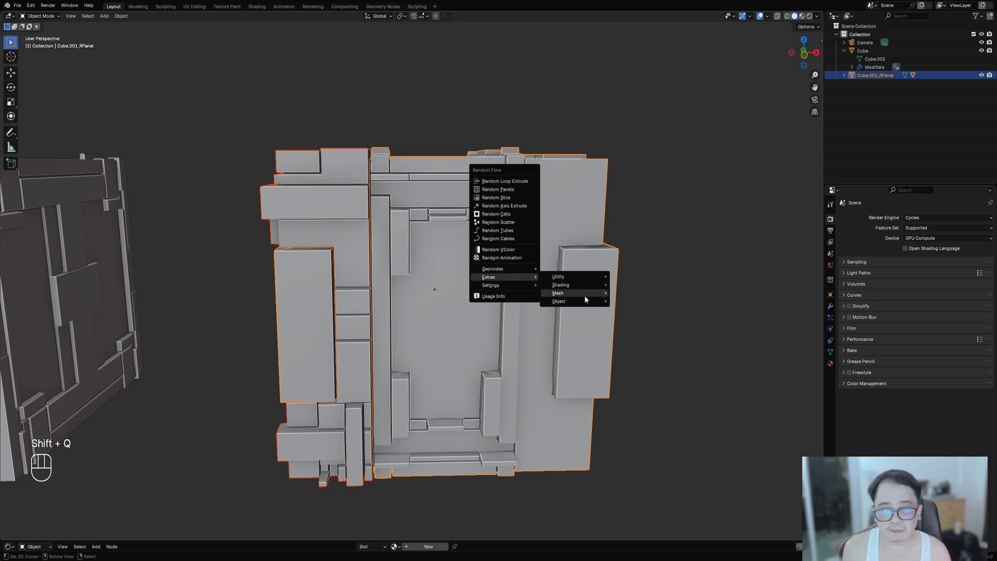
mouse_move(584, 299)
left_click(626, 338)
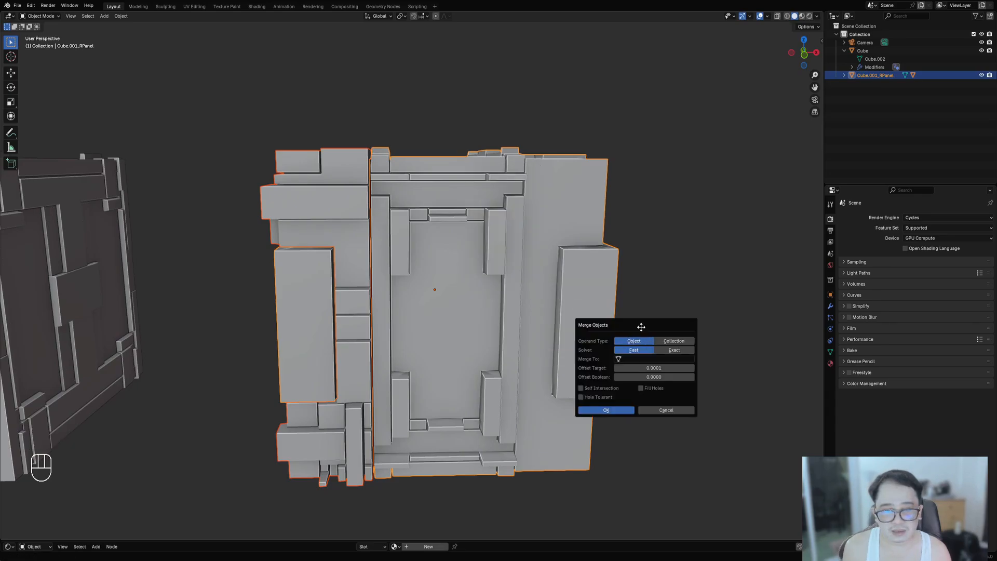
left_click_drag(641, 327, 622, 242)
left_click(626, 274)
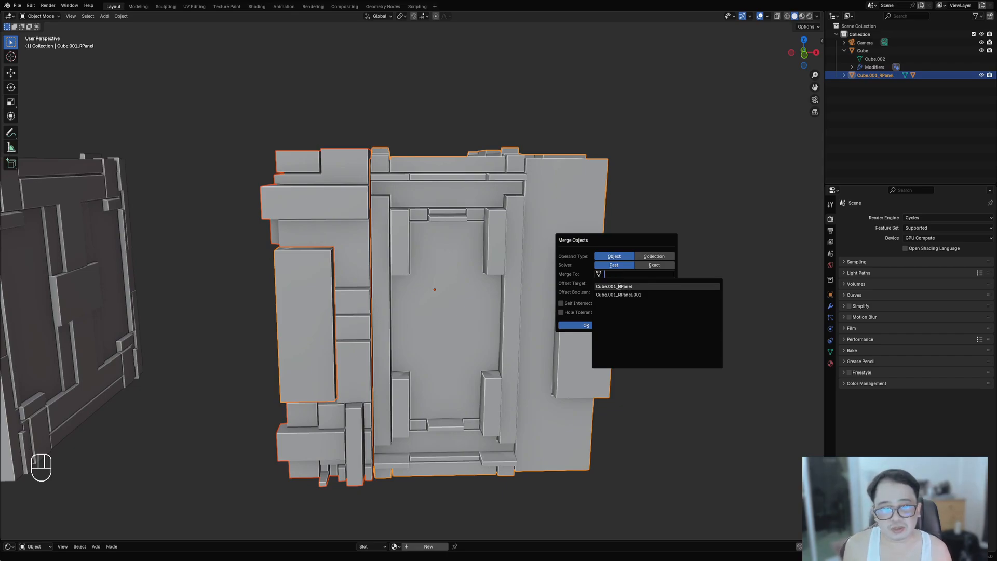
left_click(618, 286)
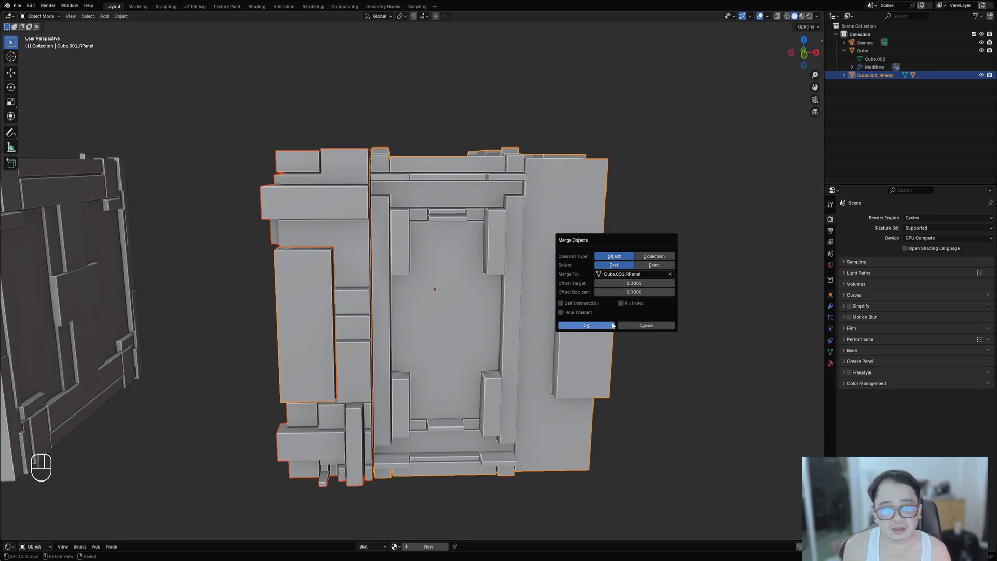
left_click(586, 325)
- Zoom in close on the merged panels to examine the seams
key("shift+z")
key("shift+z")
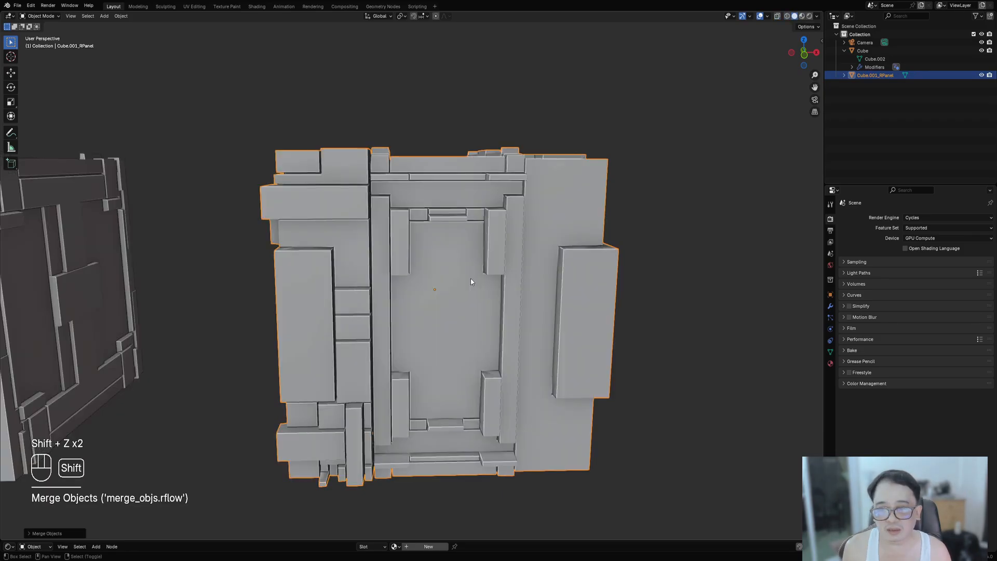
scroll(471, 279, "up", 1)
scroll(572, 310, "up", 3)
middle_click_drag(572, 310, 491, 288)
scroll(367, 310, "up", 2)
key("F9")
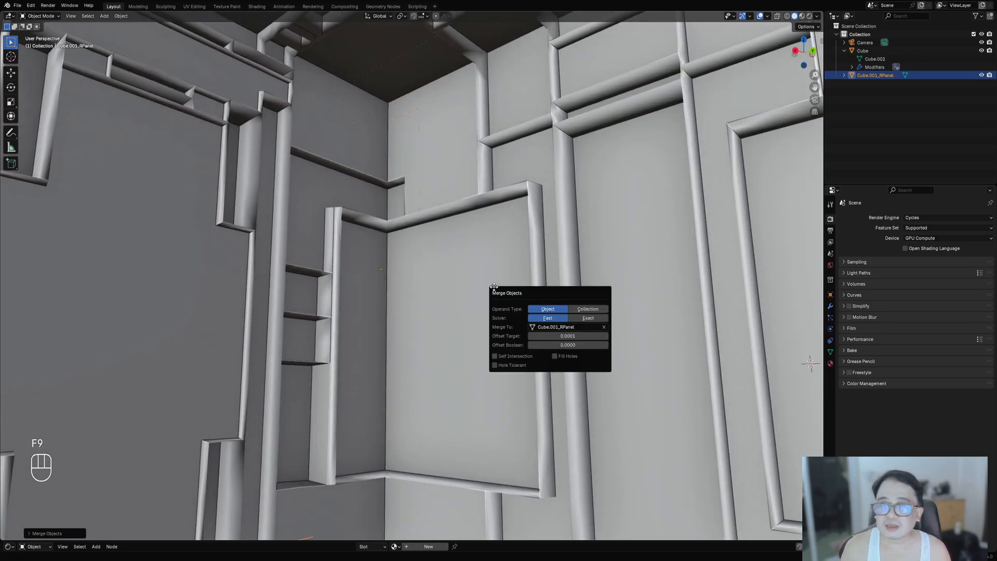
- Reopen the last Merge Objects options and enable Self Intersection
middle_click_drag(405, 297, 528, 276)
scroll(384, 298, "down", 8)
scroll(502, 352, "up", 4)
scroll(452, 357, "up", 6)
key("F9")
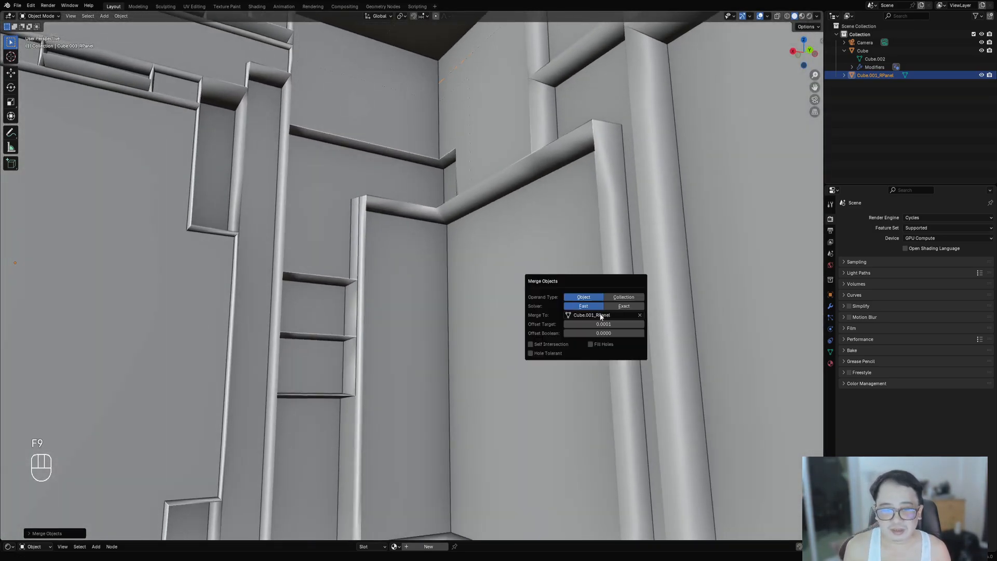
left_click(591, 342)
left_click(593, 343)
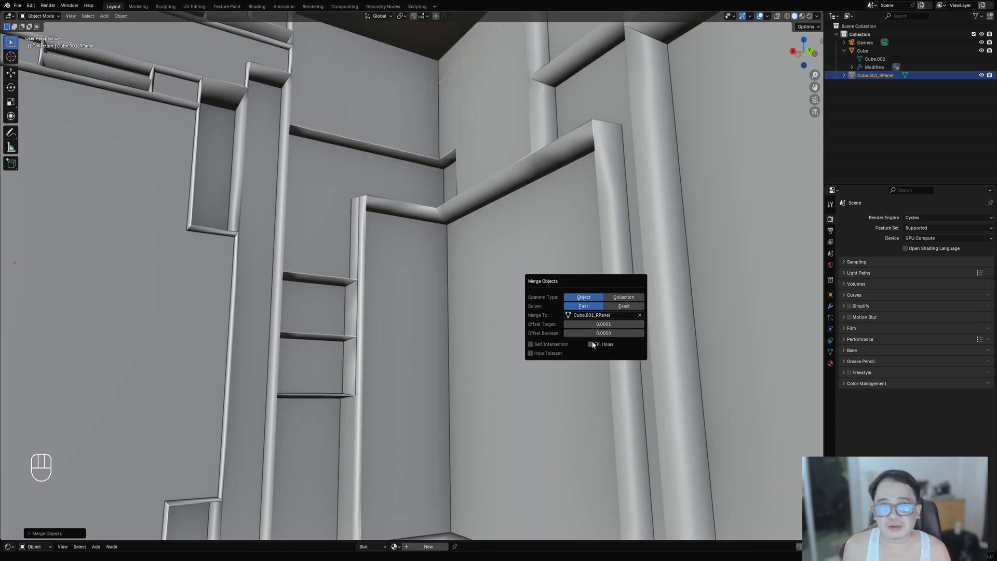
- Disable Self Intersection and set the Merge Objects operand type to Collection with the Fast solver
left_click(561, 345)
left_click(560, 353)
left_click(613, 307)
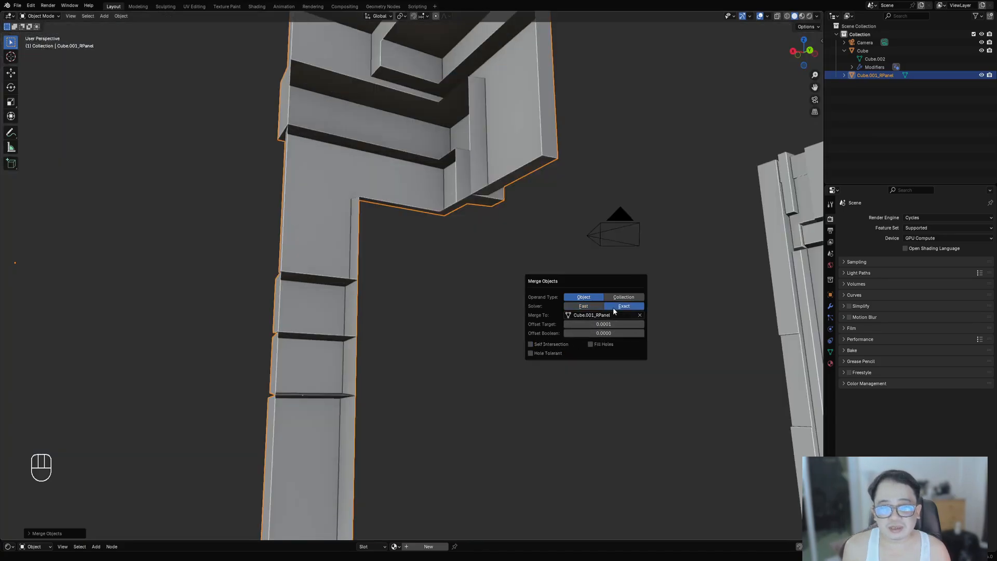
left_click(583, 305)
left_click(616, 297)
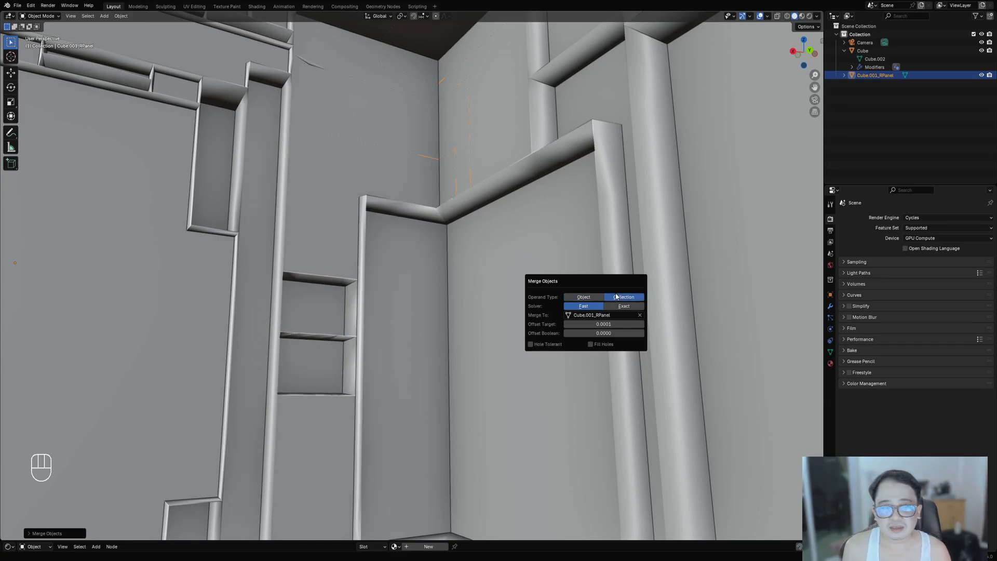
- Reopen the Merge Objects options and adjust the Offset Target value slightly
scroll(453, 309, "down", 2)
scroll(455, 304, "up", 2)
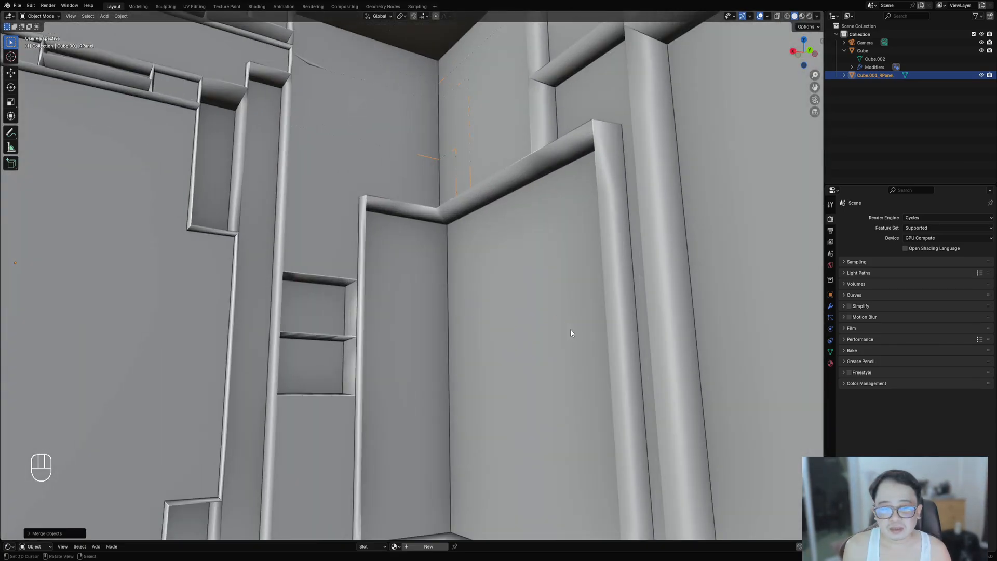
key("F9")
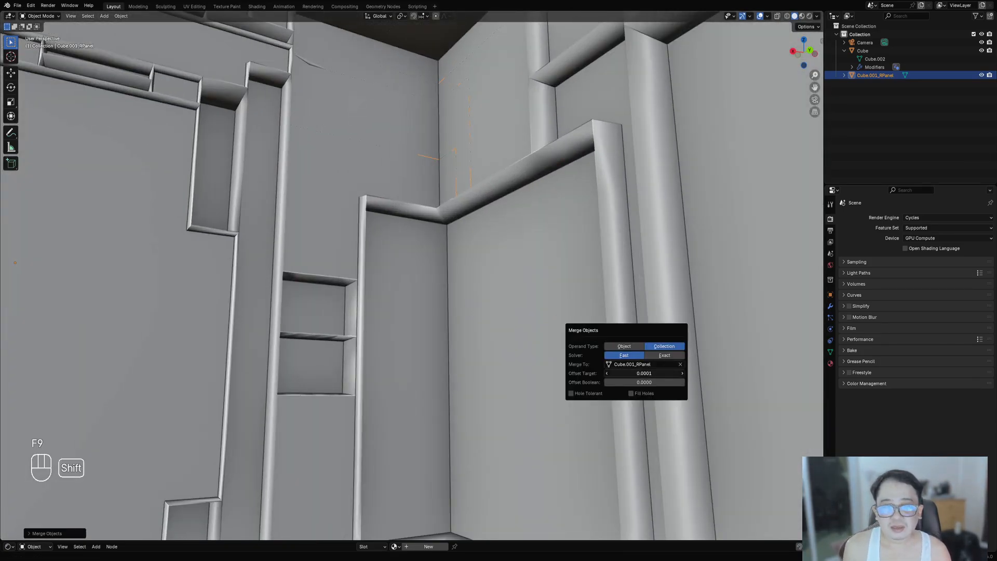
left_click_drag(644, 373, 649, 374, "shift")
scroll(347, 317, "down", 8)
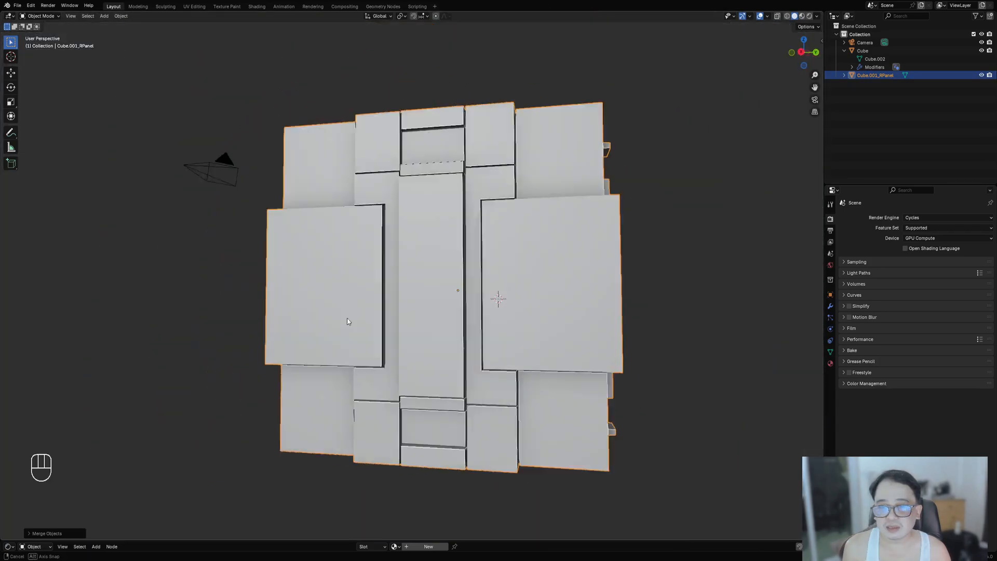
- Enter Edit Mode on the merged object and select linked geometry under the cursor in vertex and face modes
middle_click_drag(346, 318, 470, 346)
key("Tab")
scroll(441, 268, "up", 3)
key("alt+a")
key("1")
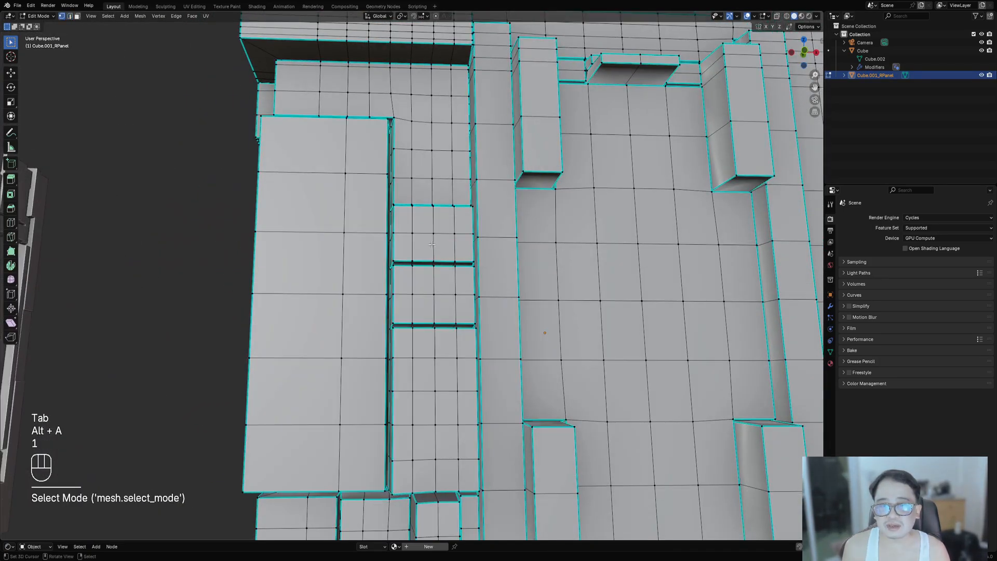
scroll(444, 270, "down", 6)
key("ctrl+shift+f")
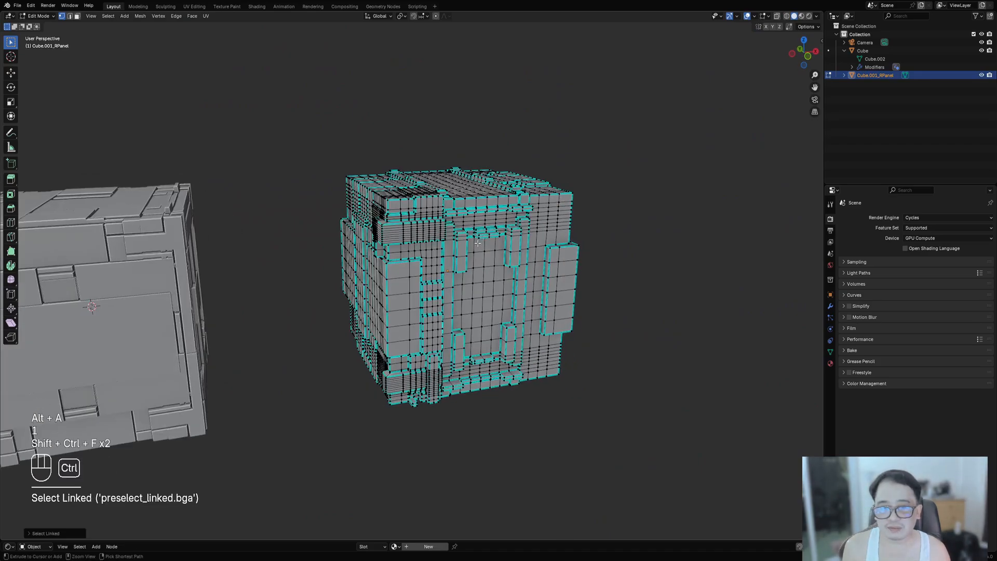
key("3")
key("Tab")
- Toggle Edit Mode and select a linked face island under the cursor
key("ctrl+shift+f")
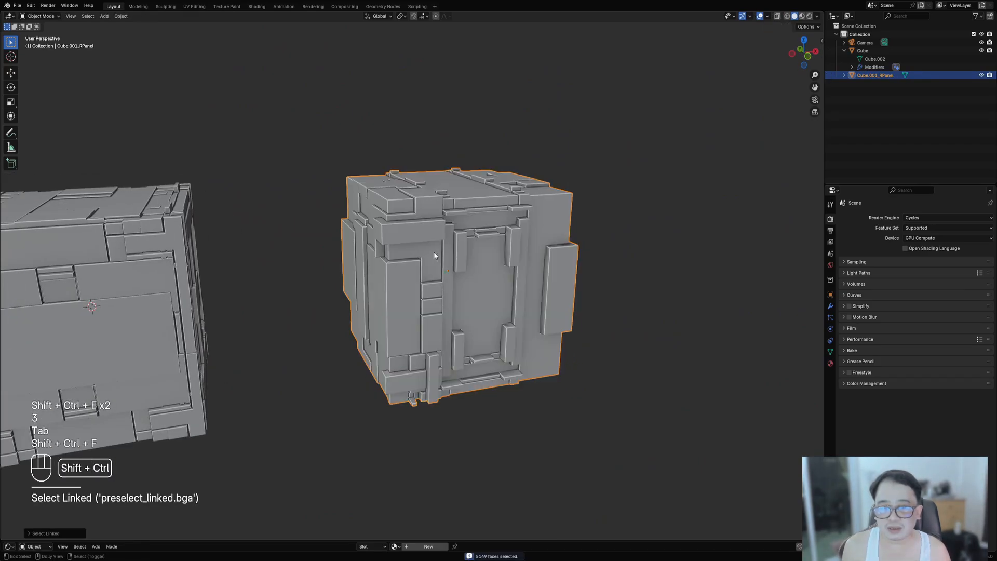
key("ctrl+shift+f")
key("ctrl+shift+f")
mouse_move(447, 253)
middle_mouse_down()
mouse_move(462, 285)
mouse_move(429, 254)
middle_mouse_up()
key("Tab")
key("alt+a")
key("Tab")
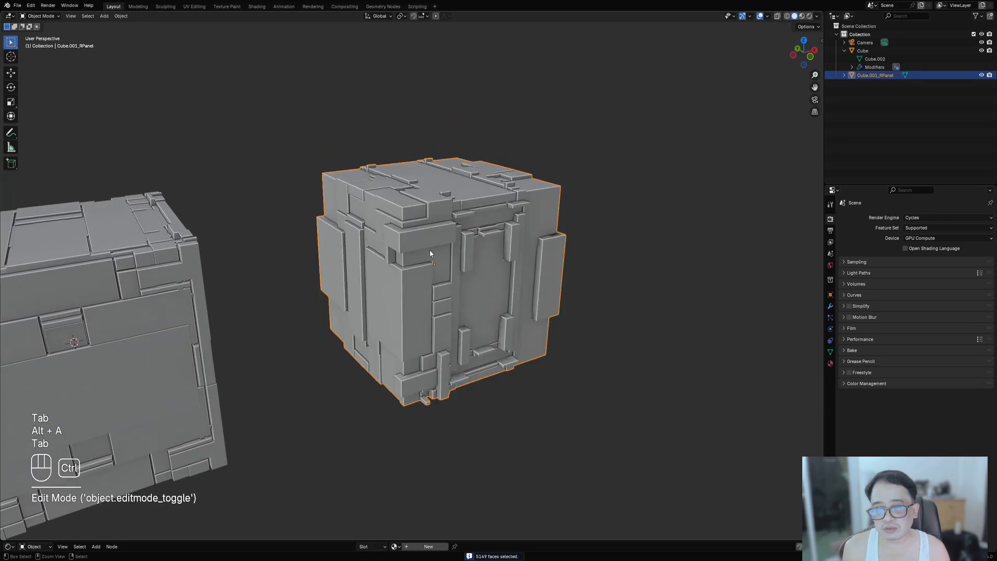
key("ctrl+shift+f")
key("ctrl+shift+f")
key("Tab")
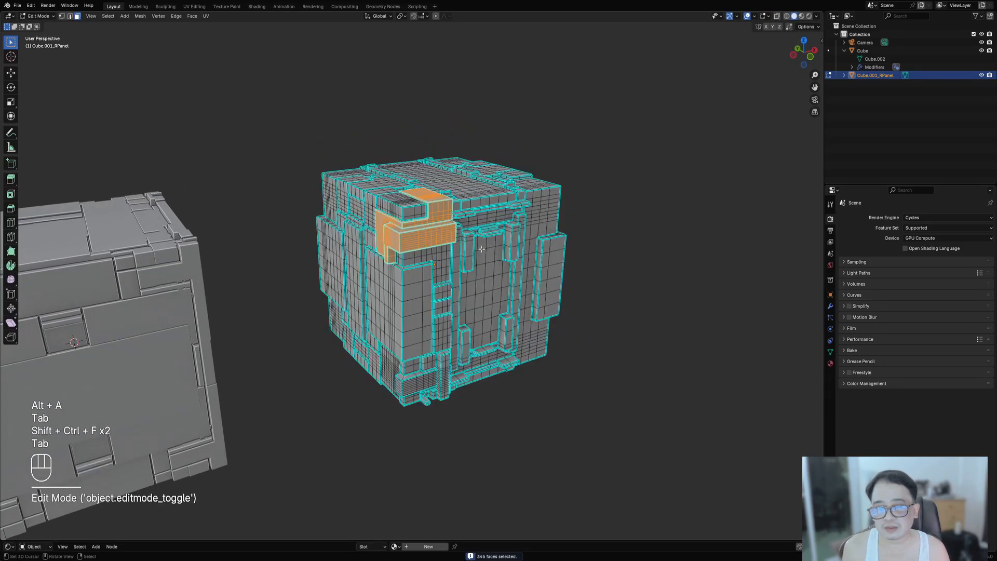
- Select all of the merged mesh, merge its vertices by distance and leave Edit Mode
key("alt+a")
key("a")
key("m")
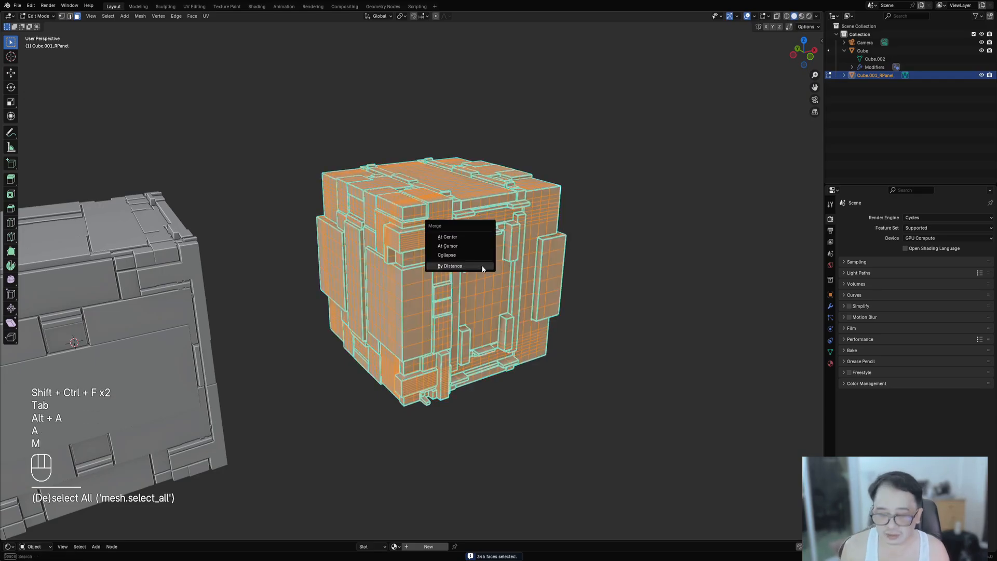
left_click(480, 264)
middle_click_drag(605, 271, 537, 294)
key("Tab")
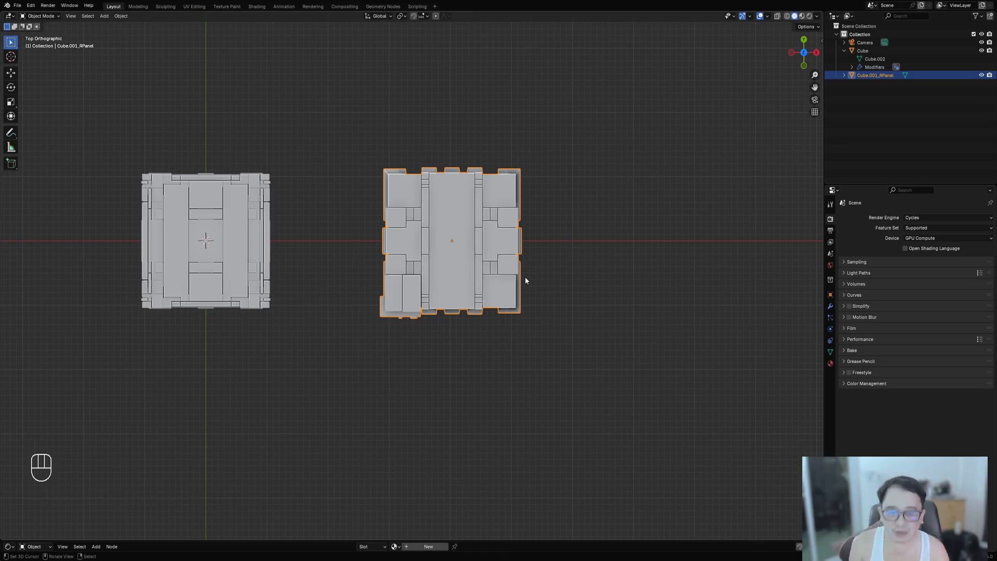
- Add a new cube mesh and move it beside the existing detailed cubes
scroll(457, 321, "down", 1)
middle_click_drag(623, 372, 487, 342, "shift")
key("alt+a")
key("shift+a")
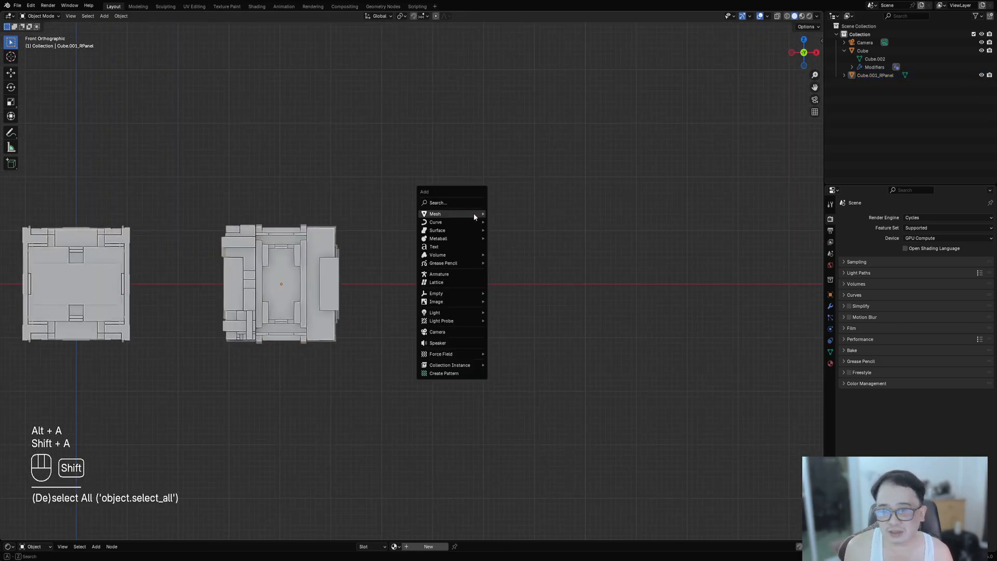
mouse_move(485, 217)
left_click(502, 258)
key("g")
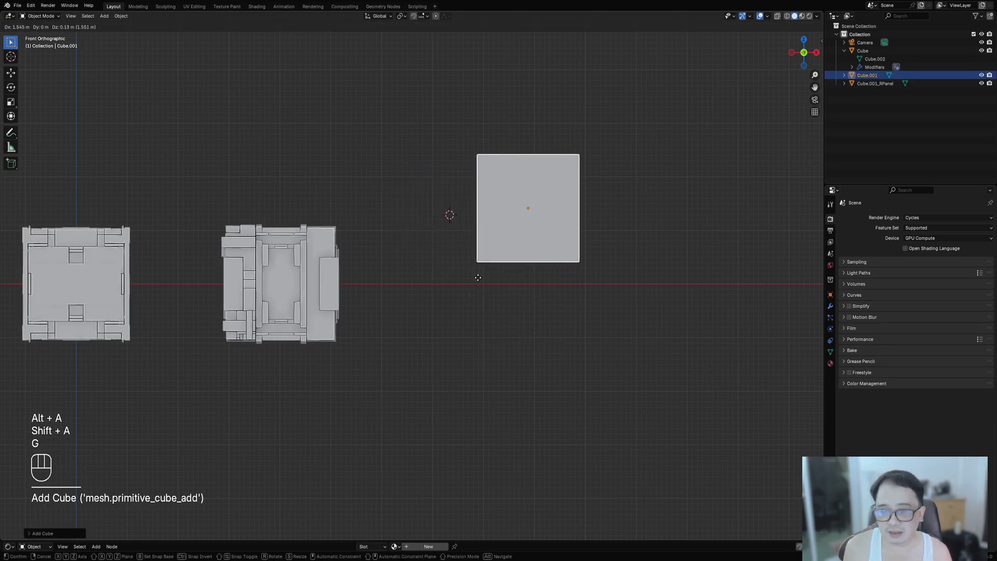
left_click(476, 276)
- Duplicate the new cube, scale the copy down and move it to overlap a corner of the main cube
middle_click_drag(583, 260, 509, 226, "shift")
middle_click_drag(590, 200, 515, 173)
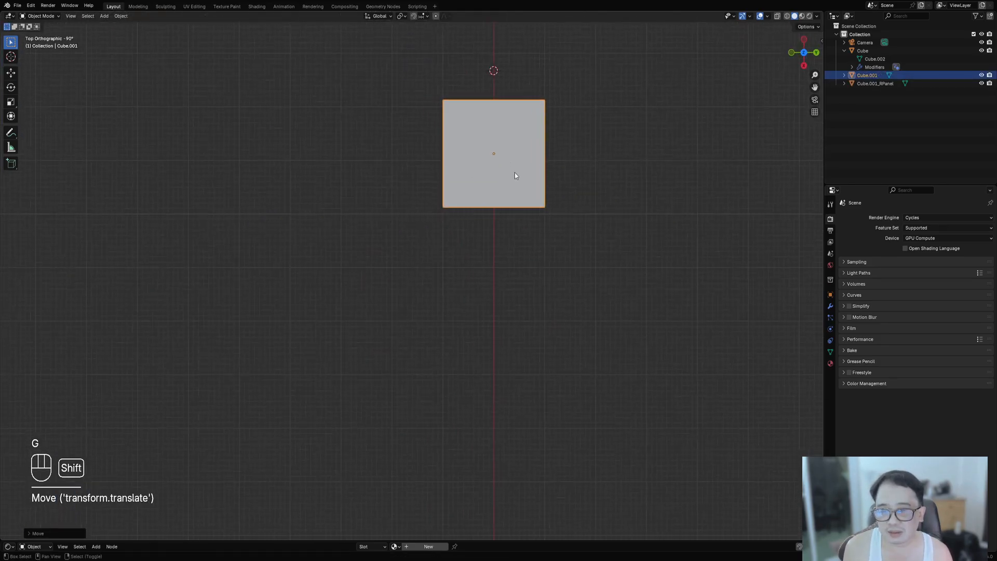
key("shift+d")
left_click(451, 234)
middle_click_drag(450, 234, 437, 226)
key("s")
left_click(430, 160)
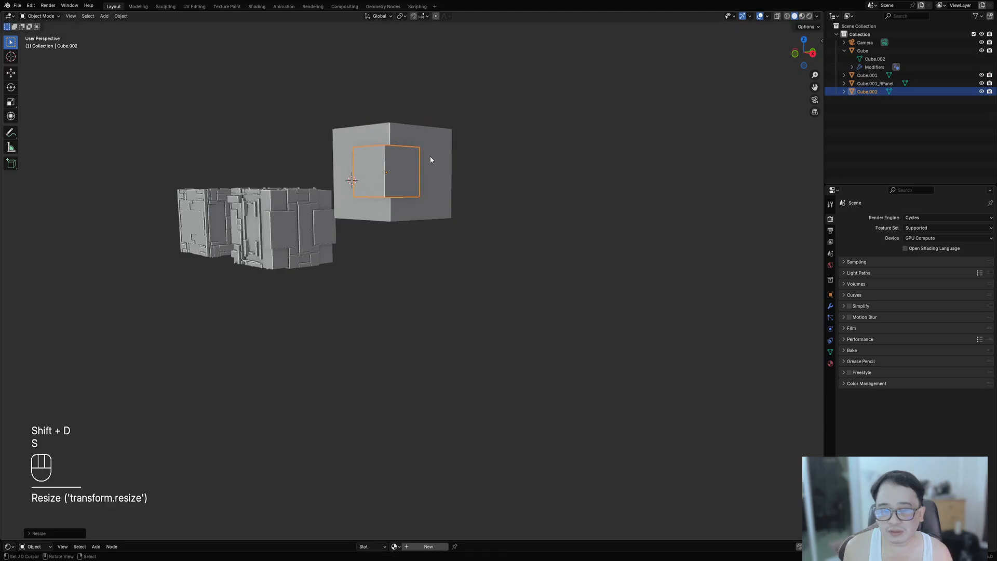
middle_click_drag(430, 159, 390, 232)
middle_click_drag(561, 200, 466, 252, "shift")
scroll(467, 252, "up", 1)
key("g")
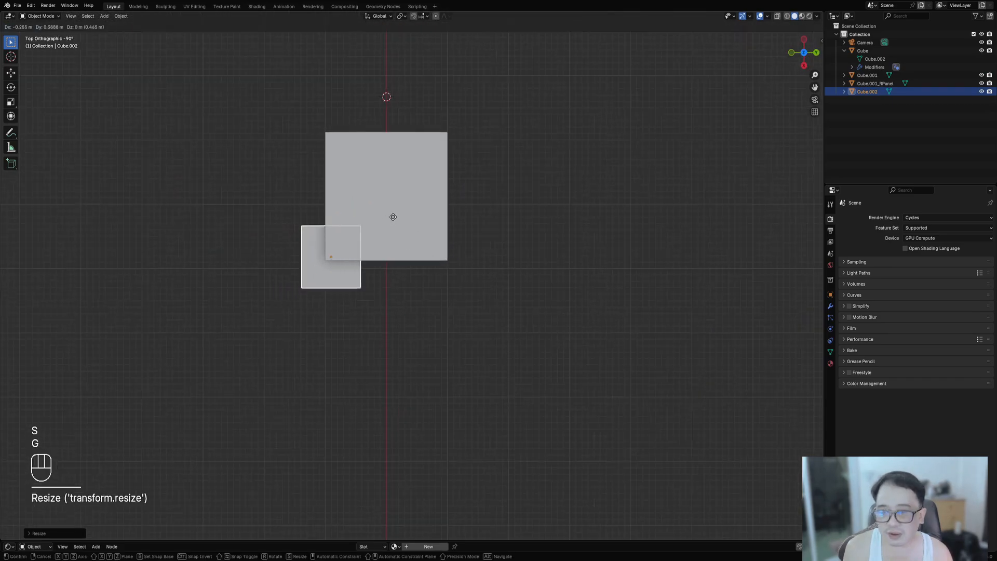
left_click(400, 213)
- Duplicate the small cube into another position overlapping the opposite side of the main cube
key("shift+d")
left_click(480, 146)
middle_click_drag(506, 152, 563, 227)
- Duplicate that block, scale the copy smaller and move it along the X axis to overlap it
key("shift+d")
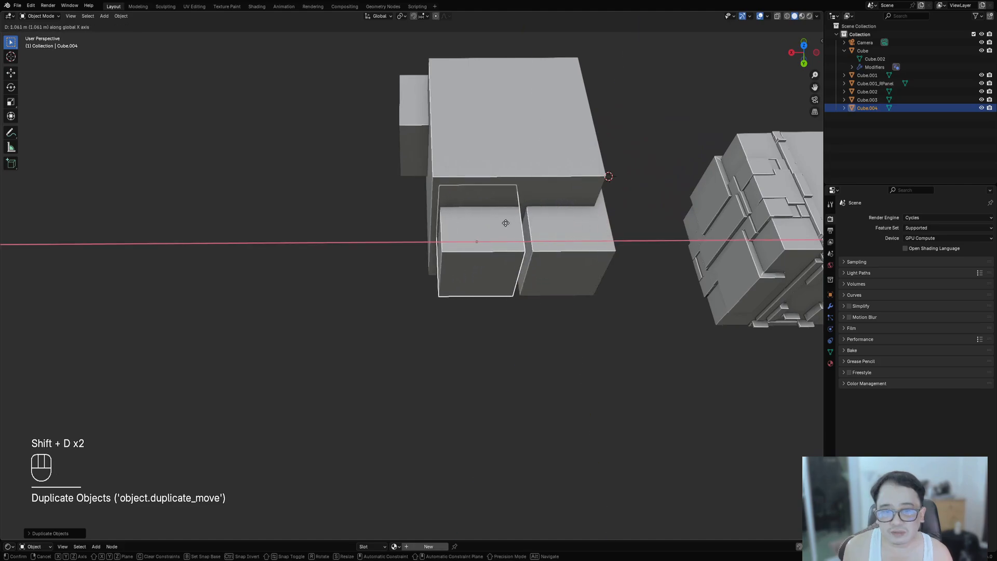
key("s")
left_click(535, 251)
key("g")
middle_click(558, 247)
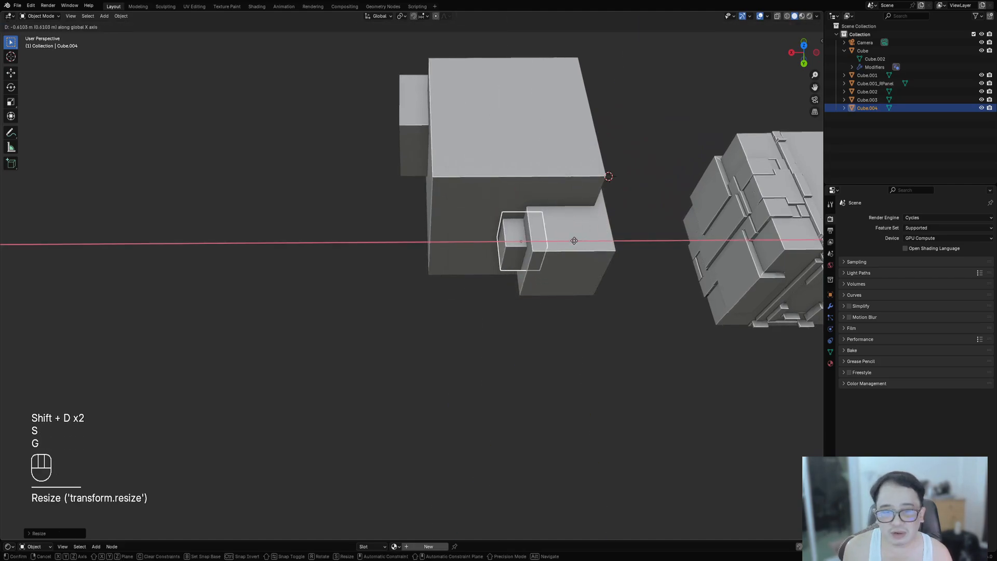
left_click(575, 240)
middle_click_drag(490, 248, 558, 252)
middle_click_drag(582, 178, 354, 269, "shift")
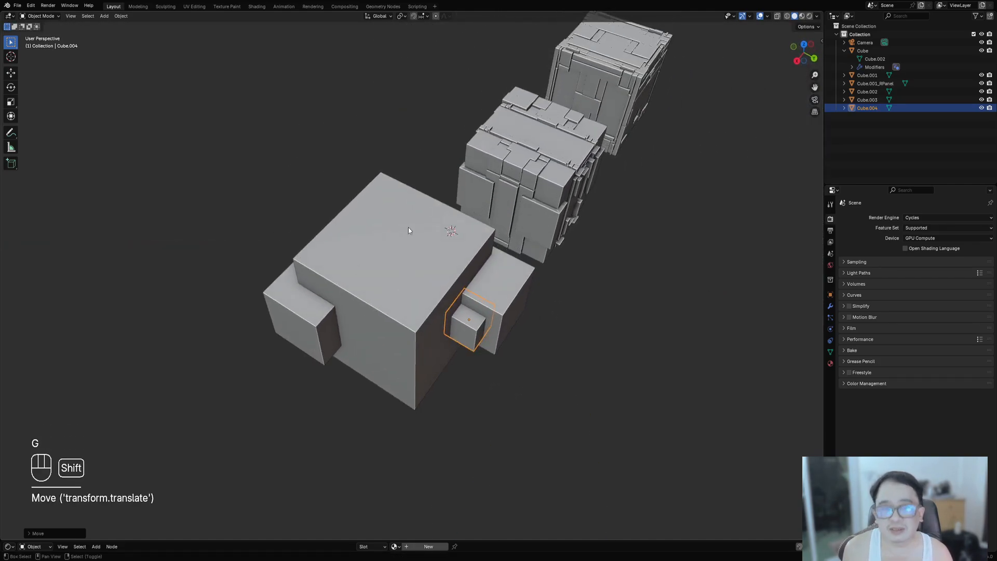
- Select the small blocks and the main cube, and merge them into Cube.001 with Merge Objects using the Object operand type
left_click(492, 299, "shift")
left_click(301, 321, "shift")
left_click(397, 269, "shift")
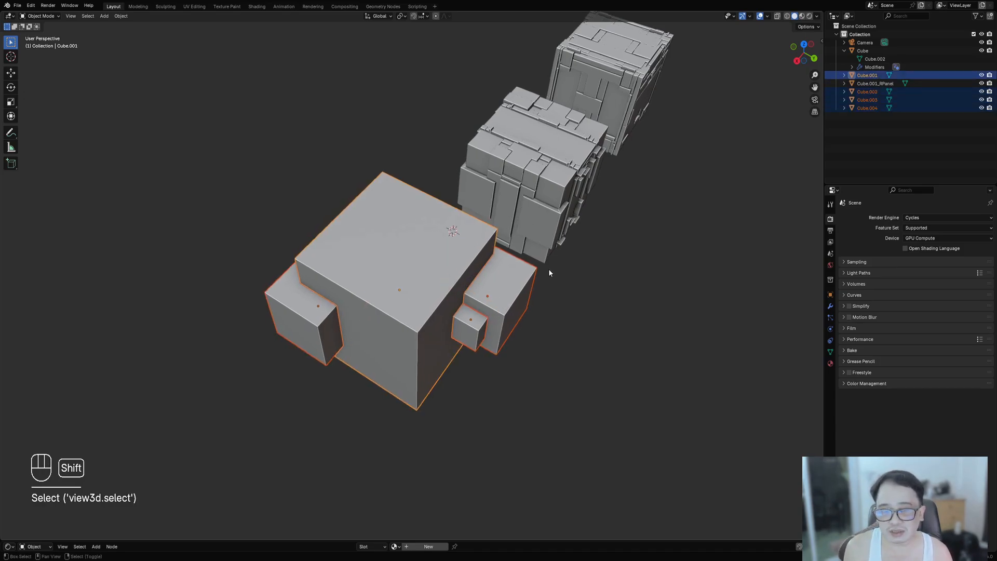
middle_click_drag(549, 269, 496, 223)
key("shift+q")
mouse_move(497, 191)
mouse_move(535, 208)
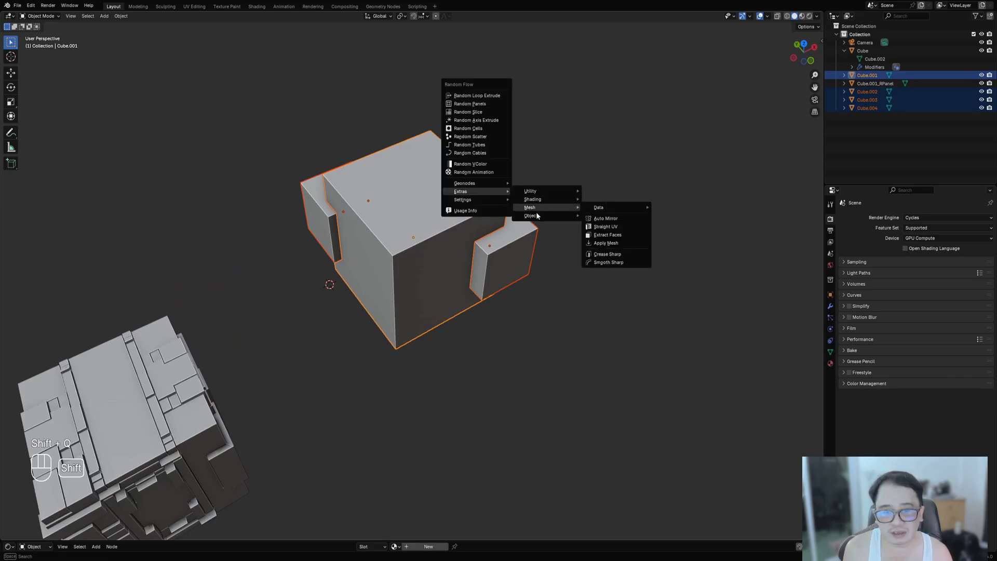
mouse_move(562, 217)
left_click(621, 252)
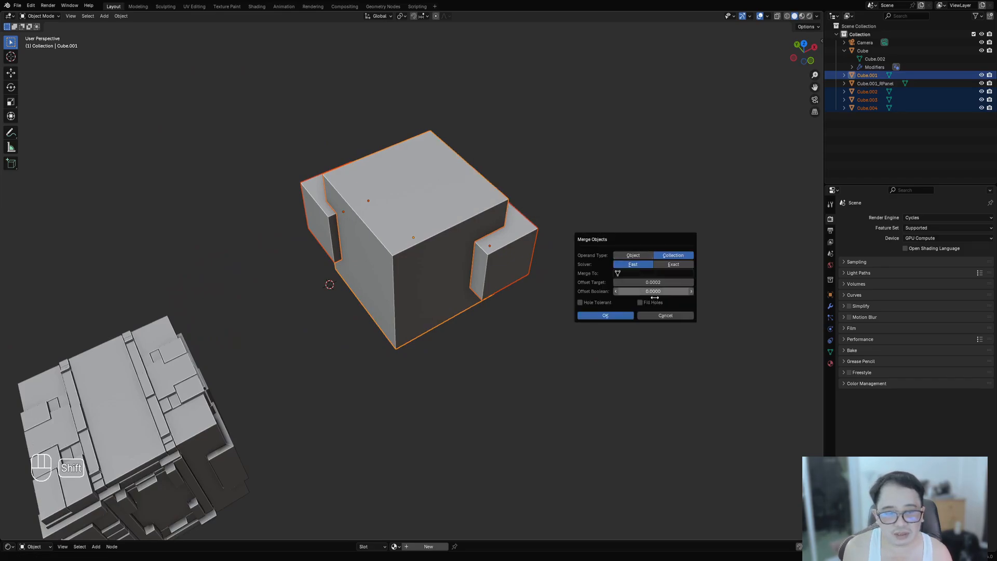
left_click(655, 274)
left_click(654, 285)
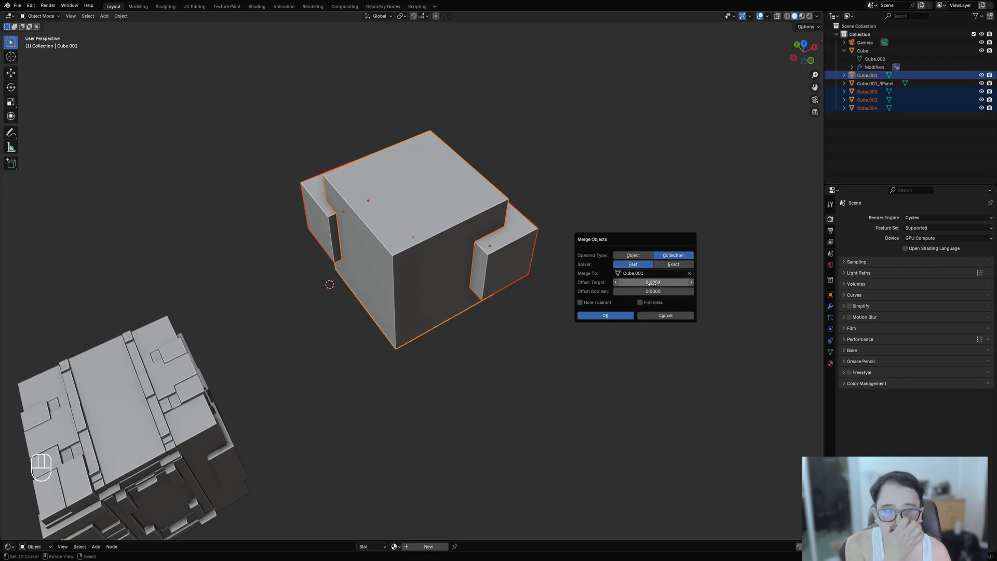
left_click(639, 255)
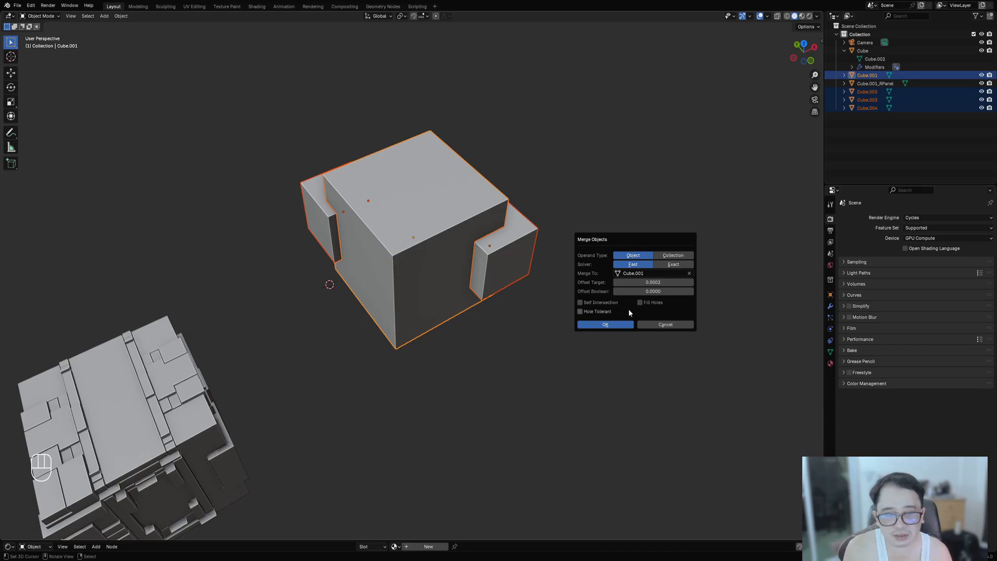
left_click(623, 326)
- Inspect the merged block in wireframe and solid views from several angles
scroll(475, 241, "up", 2)
key("shift+z")
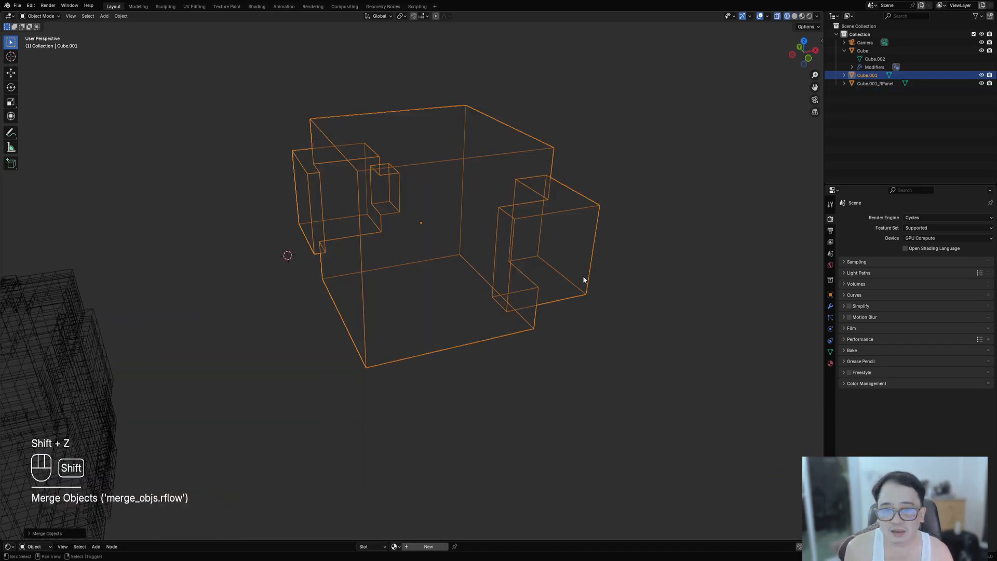
key("shift+z")
middle_click_drag(592, 352, 510, 352)
key("alt+a")
mouse_move(570, 339)
middle_mouse_down()
mouse_move(495, 336)
mouse_move(590, 298)
mouse_move(699, 311)
middle_mouse_up()
scroll(495, 335, "up", 4)
key("shift+z")
scroll(586, 298, "up", 1)
scroll(640, 294, "down", 10)
middle_click_drag(340, 297, 469, 311)
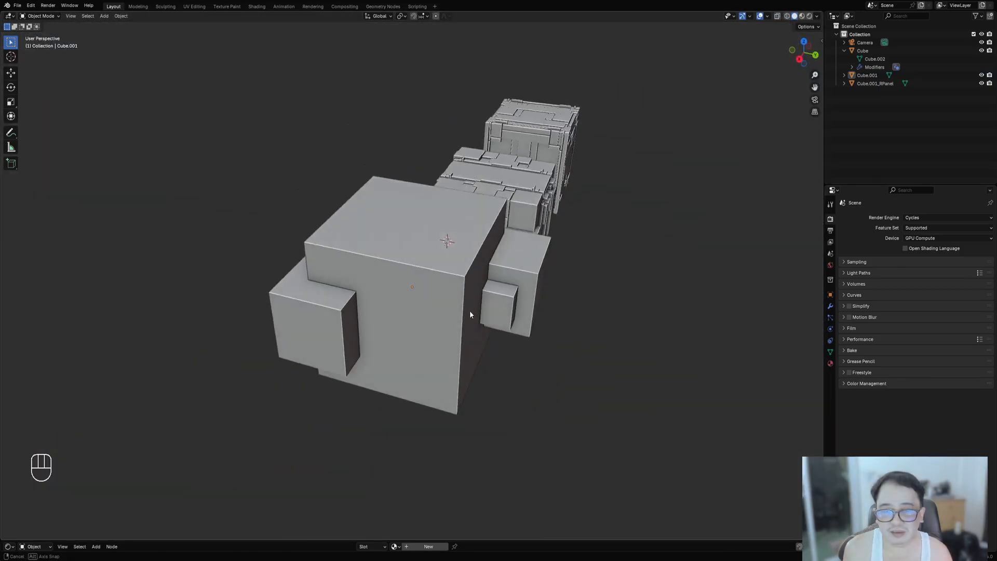
- Merge the block's vertices by distance in Edit Mode
left_click(453, 286)
key("Tab")
key("m")
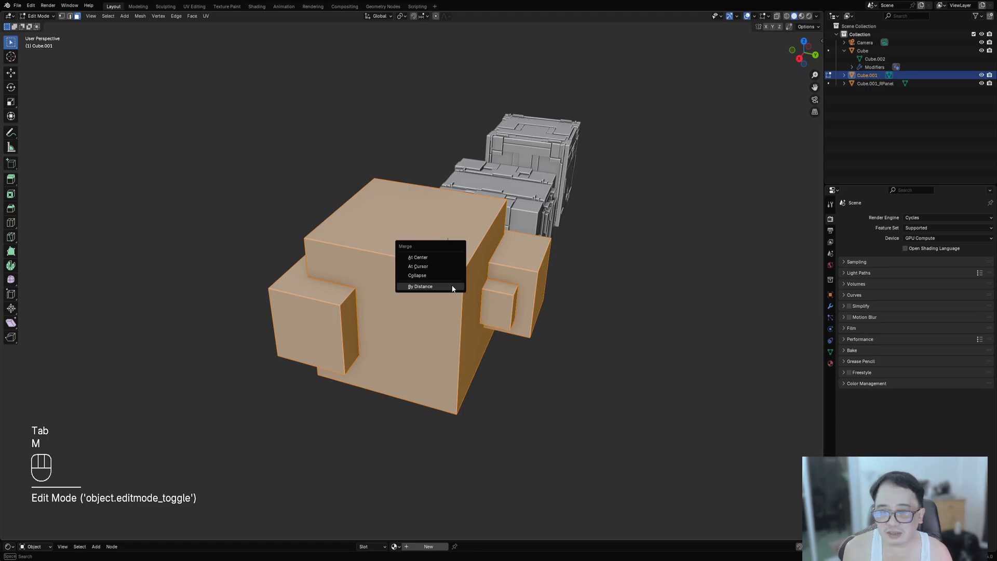
left_click(452, 287)
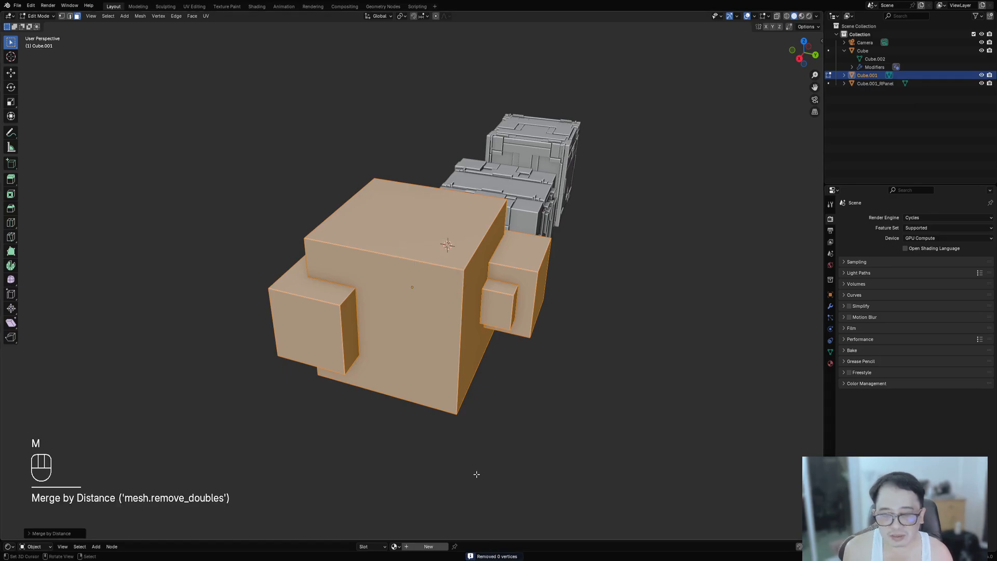
middle_click_drag(476, 474, 480, 212)
key("Tab")
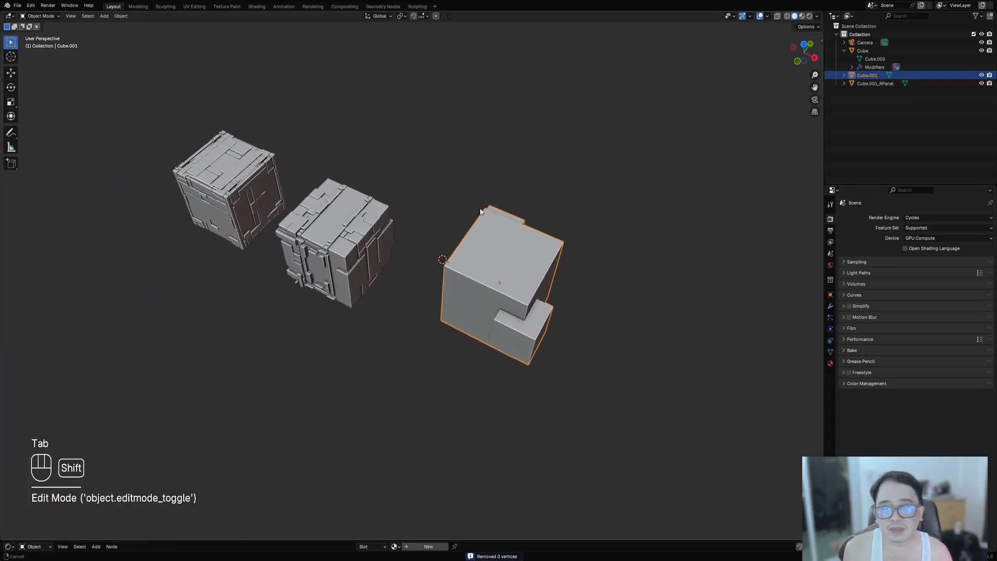
- Try running Random Panels on the merged block
middle_click_drag(525, 272, 556, 280)
key("shift+q")
mouse_move(523, 198)
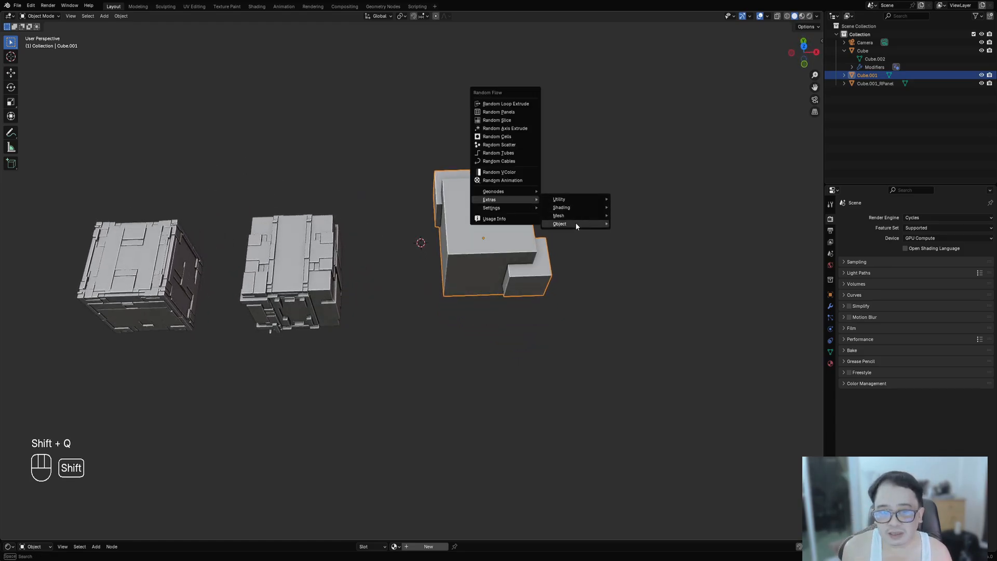
mouse_move(576, 225)
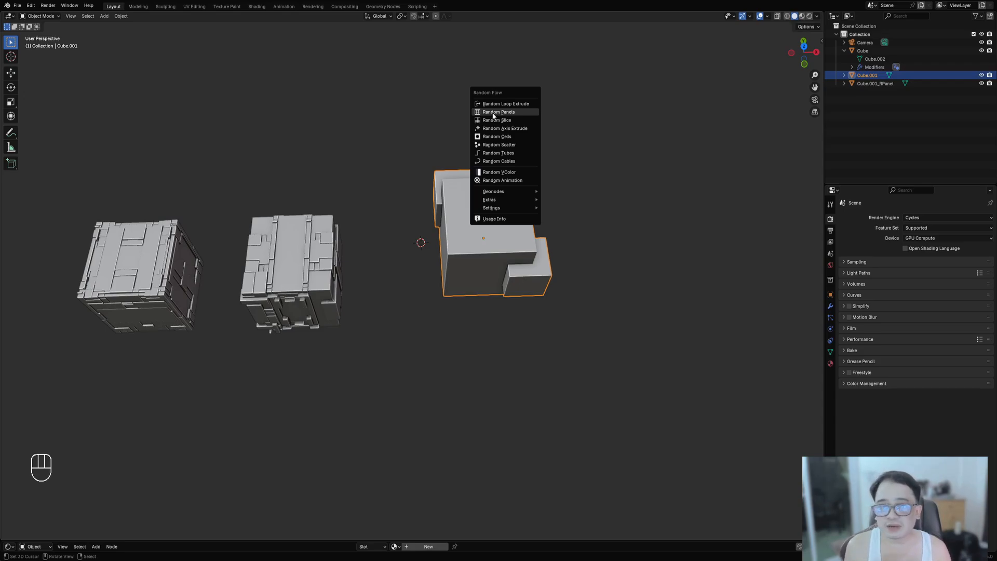
left_click(493, 113)
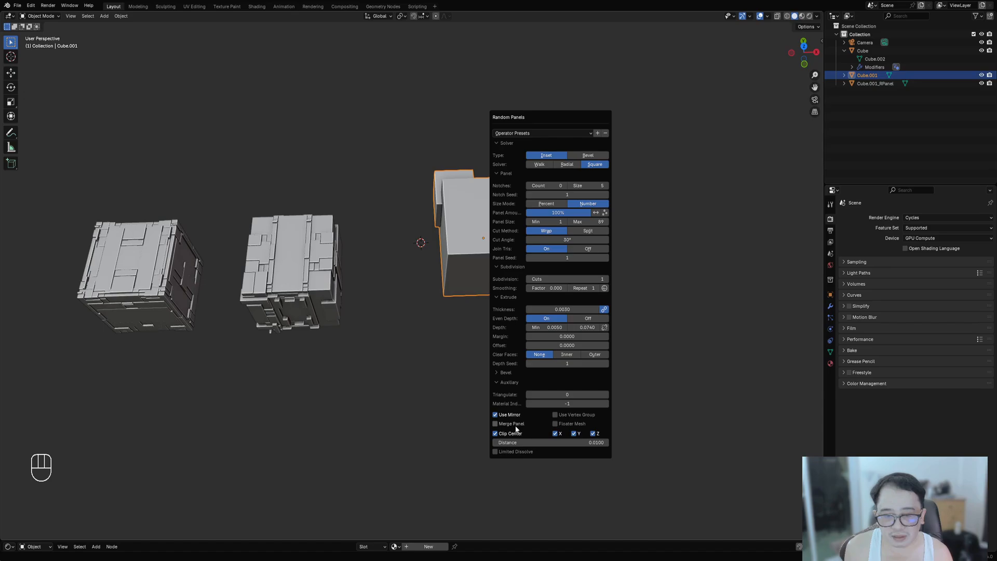
- Select one face of the block in face mode and apply Creative Flow's Quad Slice to it
middle_click_drag(624, 271, 432, 179)
key("Tab")
key("alt+a")
key("3")
right_click(512, 186)
middle_click_drag(515, 182, 509, 216)
key("ctrl+shift+x")
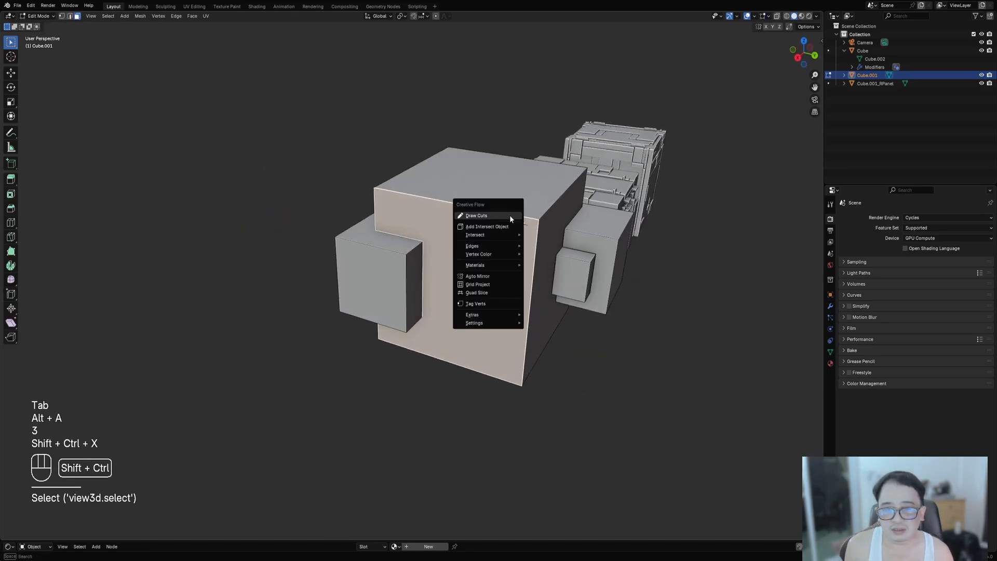
left_click(495, 293)
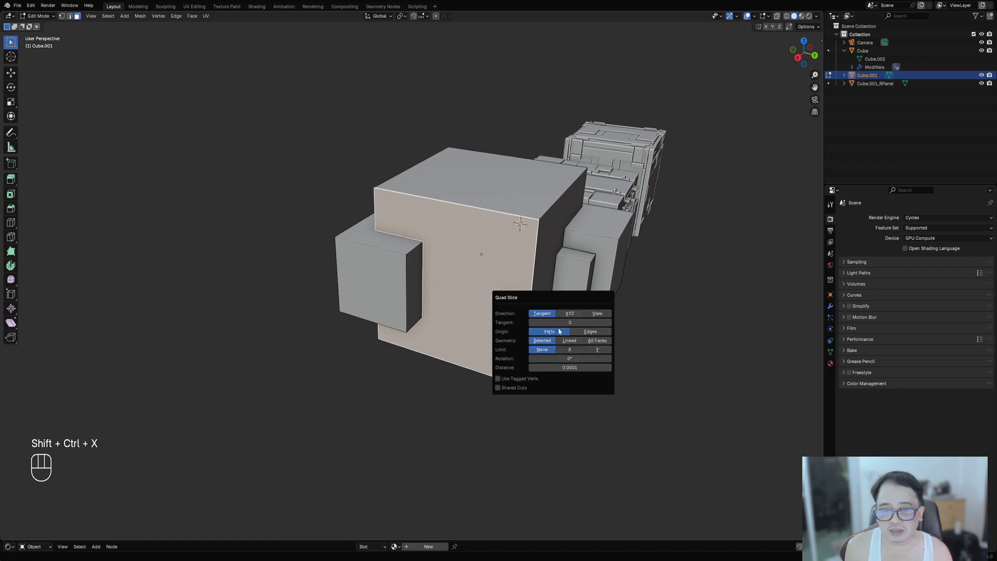
- Set Quad Slice to XYZ direction across all faces, then deselect, orbit and undo the slicing
left_click(570, 313)
left_click(599, 340)
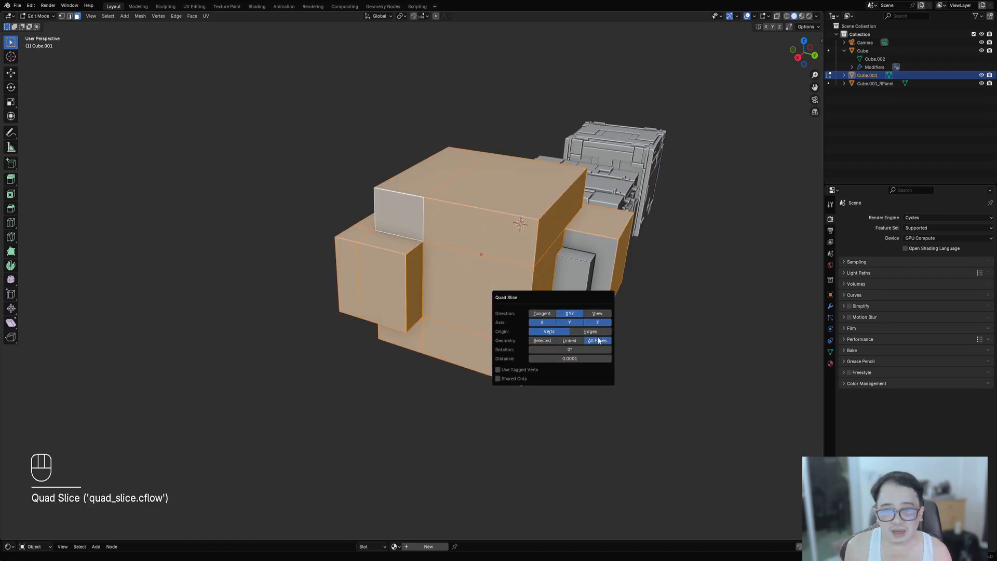
key("alt+a")
middle_click_drag(547, 340, 497, 248)
key("ctrl+z")
key("a")
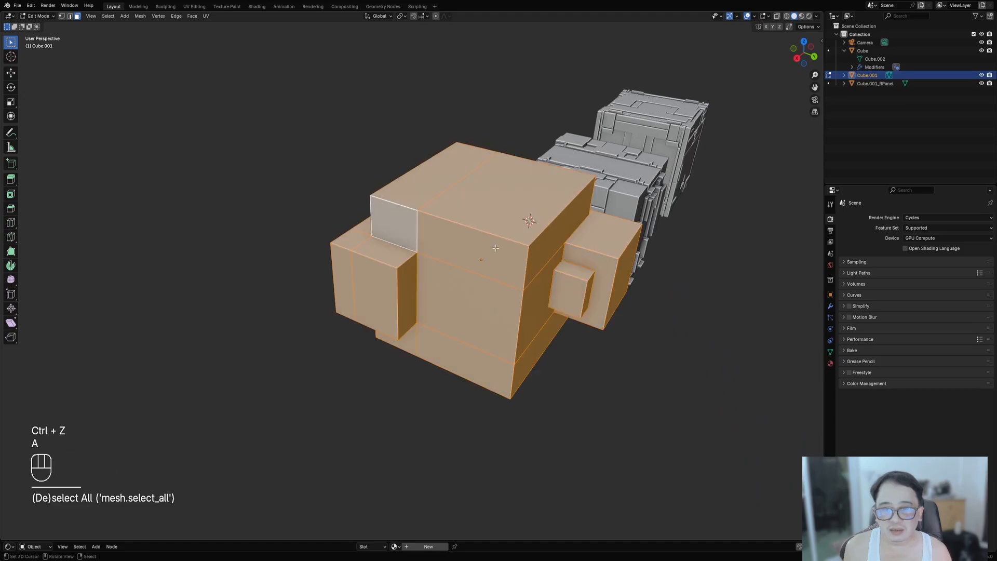
key("ctrl+z")
key("ctrl+z")
key("ctrl+z")
- Select the whole block and apply Creative Flow's Quad Slice in XYZ direction
key("a")
key("shift+ctrl+x")
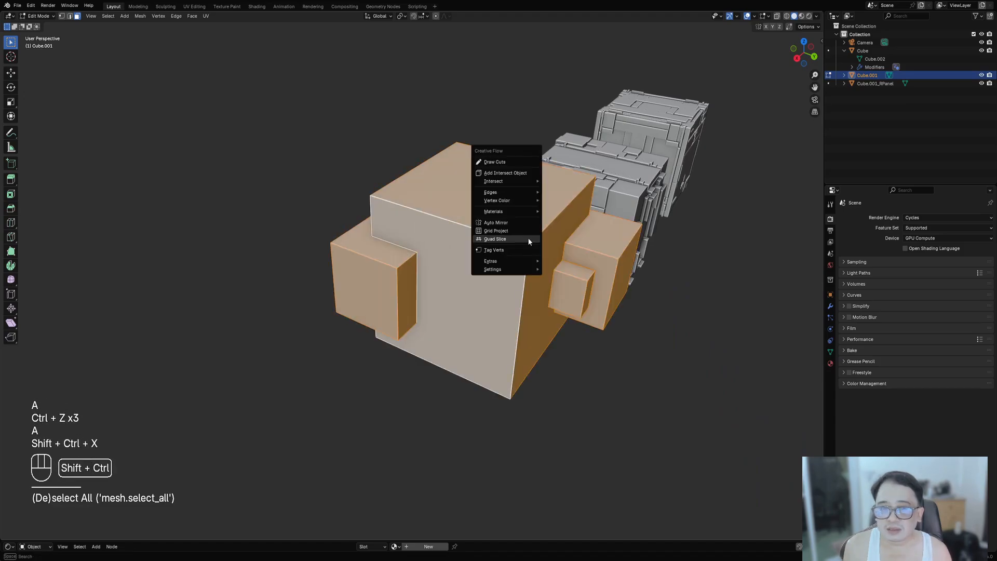
left_click(528, 238)
left_click(601, 263)
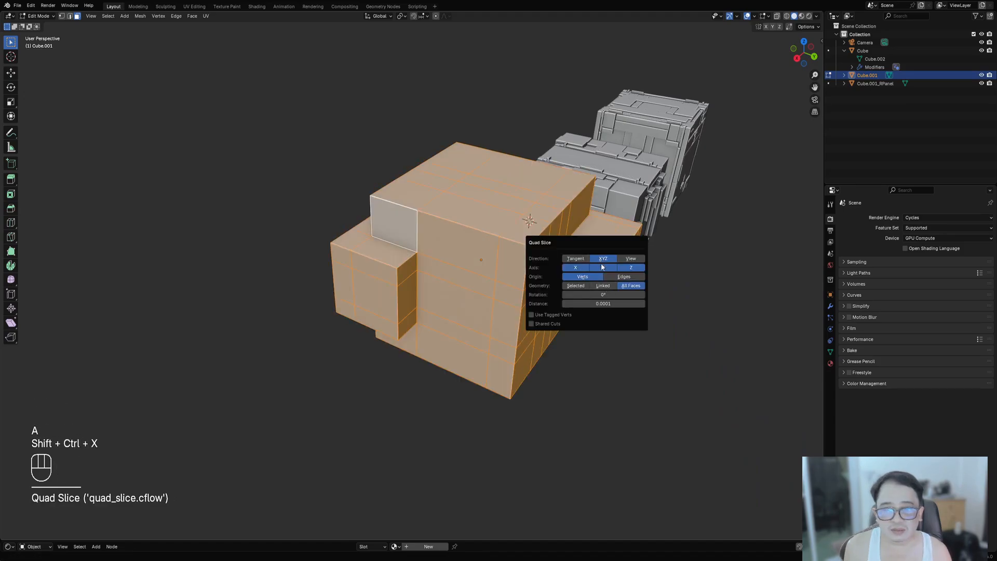
- Return to Object Mode and run Random Panels on the sliced block
key("alt+a")
mouse_move(582, 291)
middle_mouse_down()
mouse_move(524, 322)
mouse_move(497, 353)
mouse_move(251, 285)
mouse_move(258, 258)
mouse_move(290, 296)
mouse_move(539, 245)
mouse_move(601, 272)
mouse_move(586, 274)
middle_mouse_up()
key("a")
key("Tab")
middle_click_drag(672, 265, 509, 247, "shift")
key("shift+q")
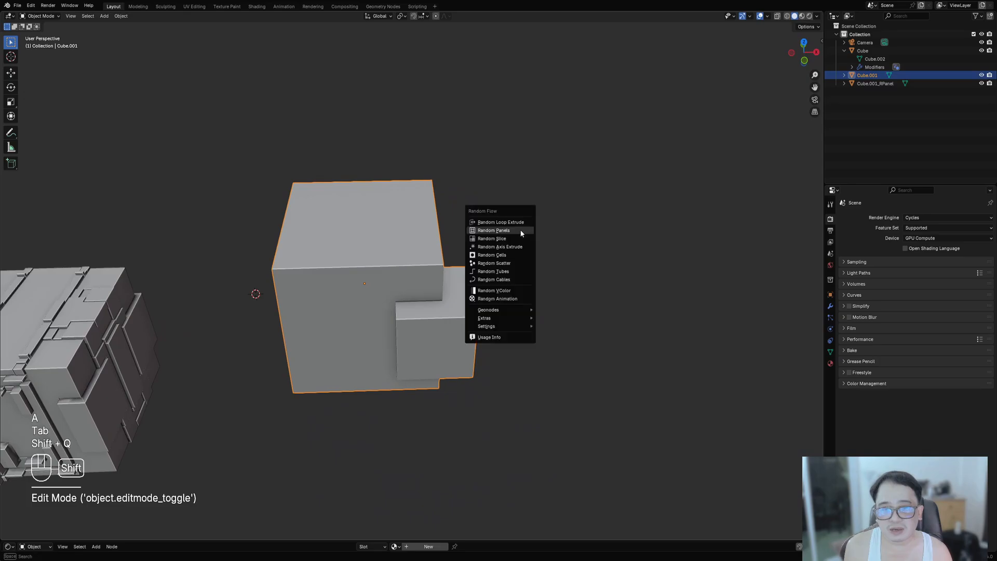
left_click(519, 229)
- Inspect the panels, then switch Even Depth off and back on in the Random Panels settings
scroll(608, 376, "up", 3, "ctrl")
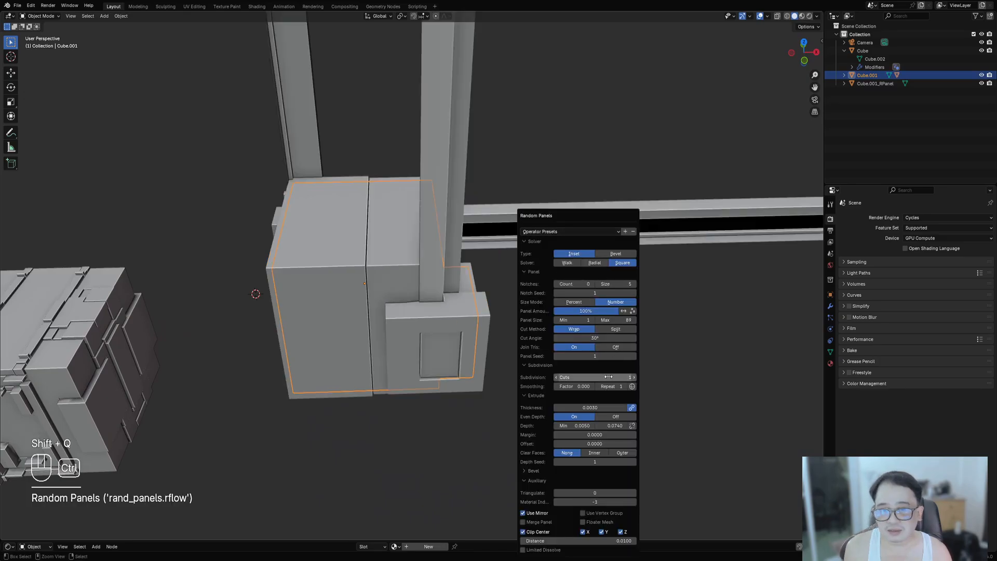
scroll(609, 377, "up", 2, "ctrl")
scroll(256, 360, "down", 4)
middle_click_drag(451, 270, 512, 256)
scroll(512, 255, "up", 2)
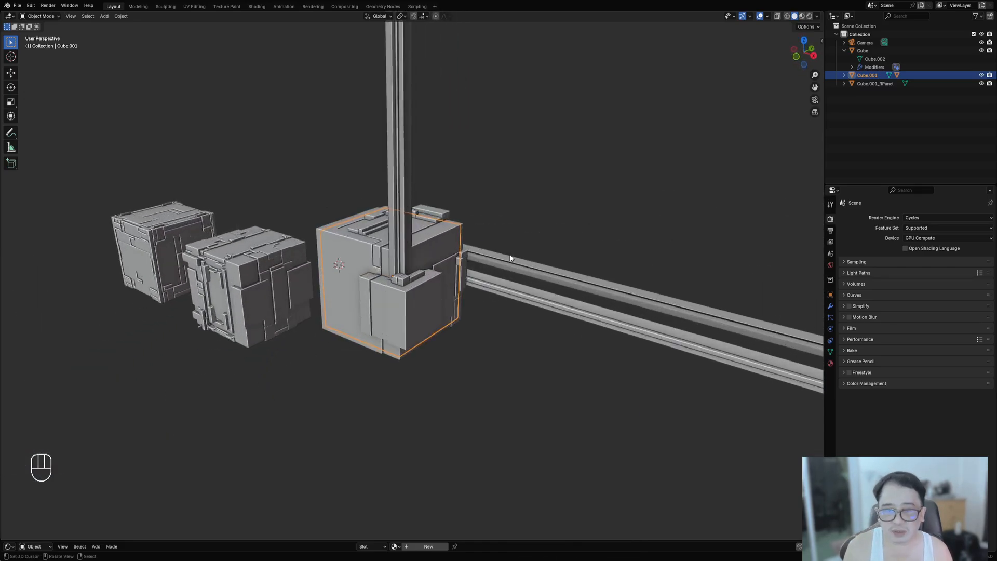
key("F9")
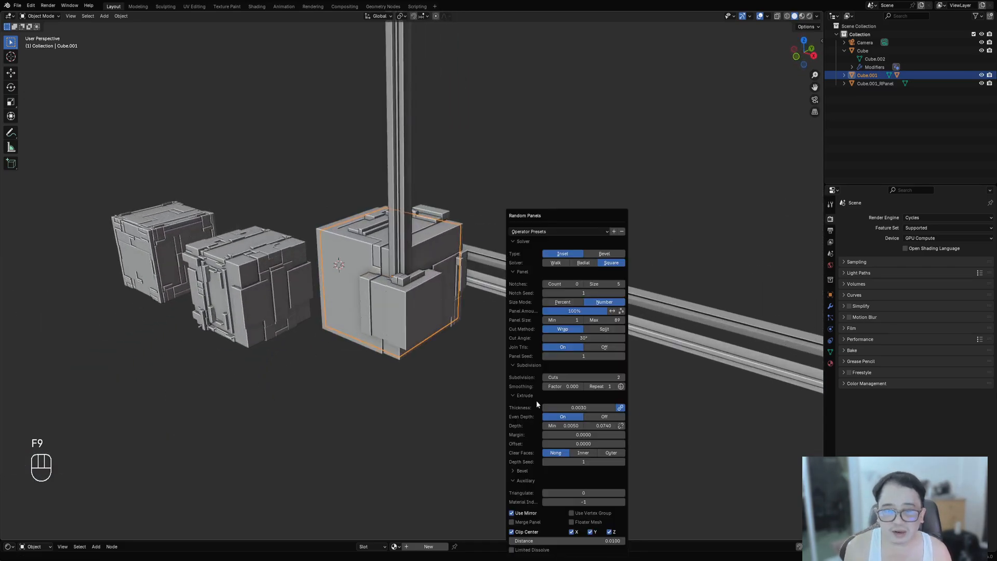
left_click(595, 418)
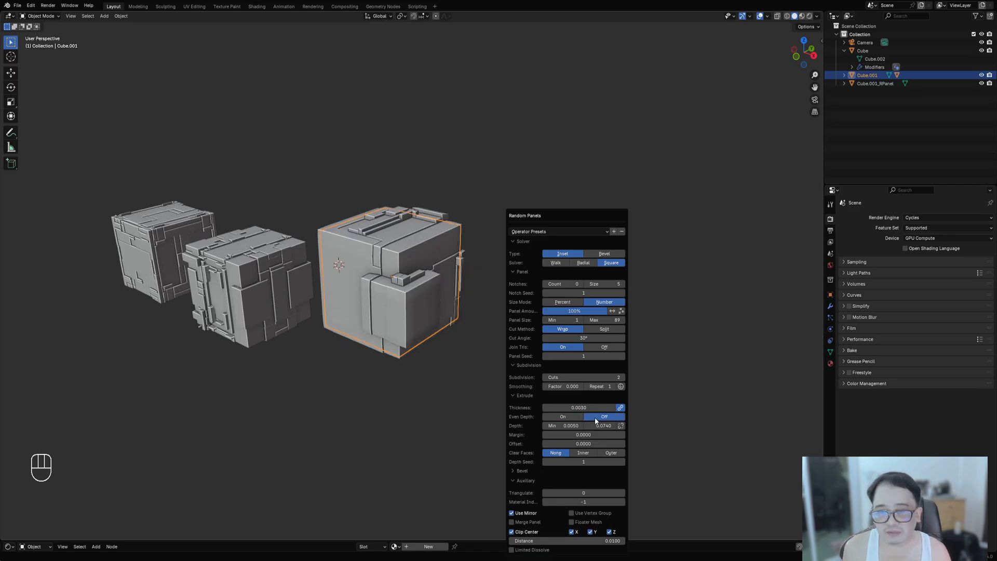
middle_click_drag(444, 358, 429, 322)
scroll(499, 323, "up", 7)
scroll(288, 193, "down", 6)
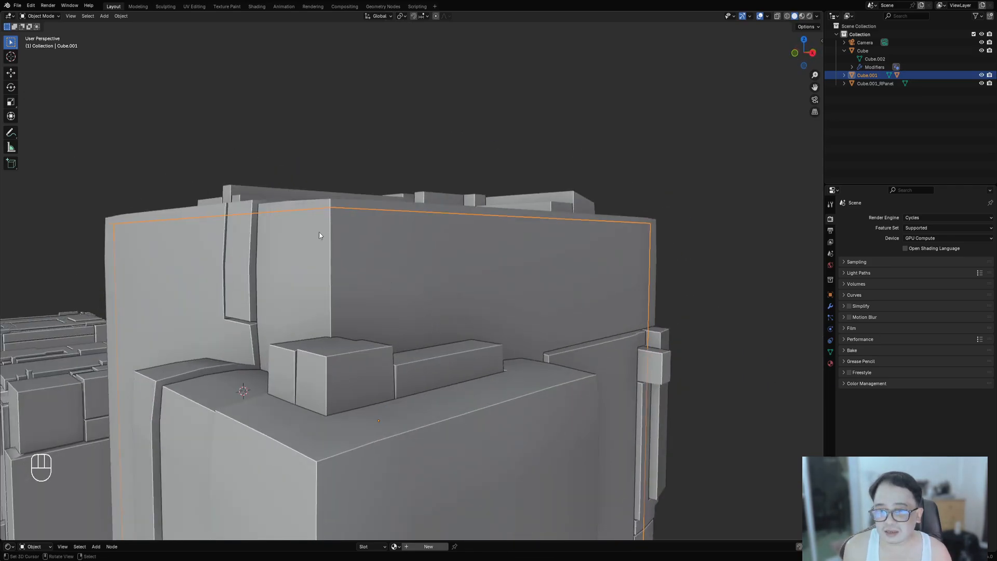
middle_click_drag(288, 194, 592, 356)
key("F9")
left_click_drag(688, 425, 726, 426)
right_click(688, 426)
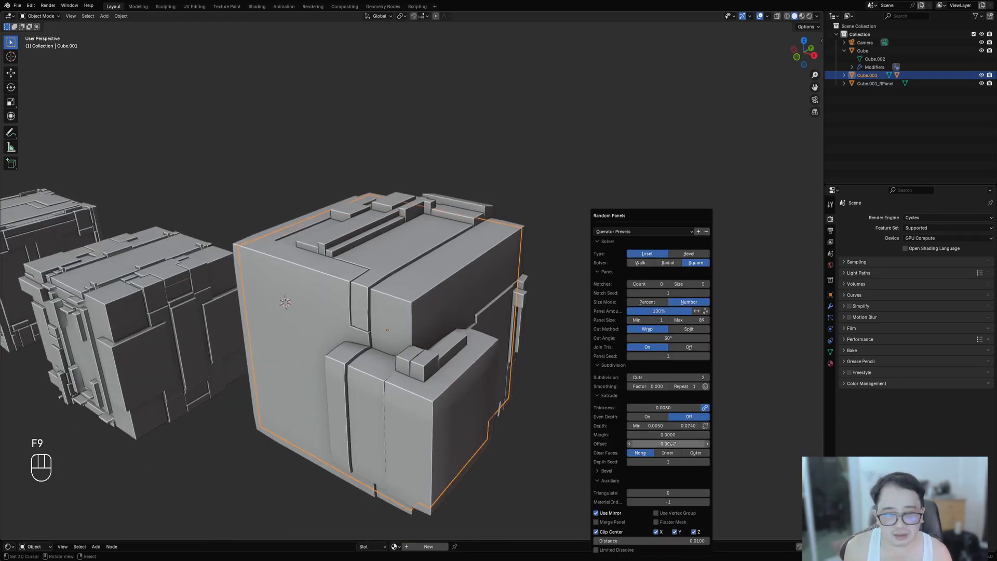
left_click(649, 417)
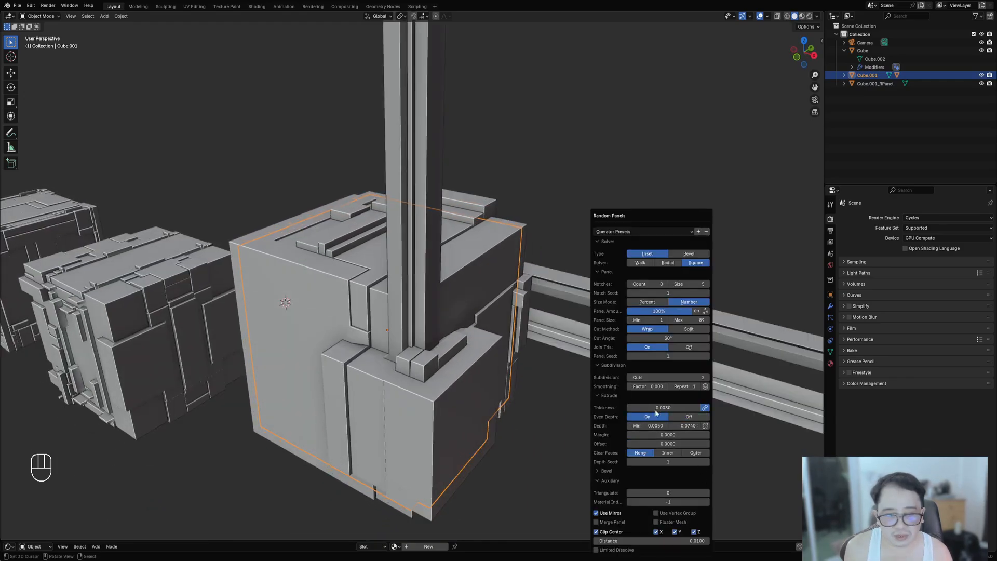
- Switch the Random Panels cut method to Split, then back to Wrgo
left_click(677, 328)
middle_click_drag(678, 327, 345, 341)
scroll(346, 341, "up", 4)
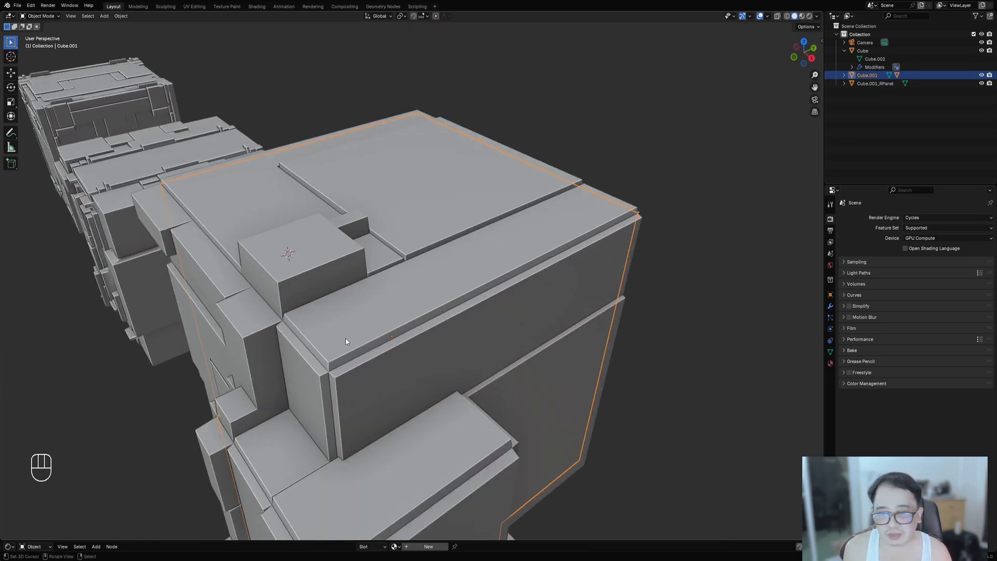
middle_click_drag(543, 258, 515, 309)
middle_click_drag(638, 303, 470, 280)
key("F9")
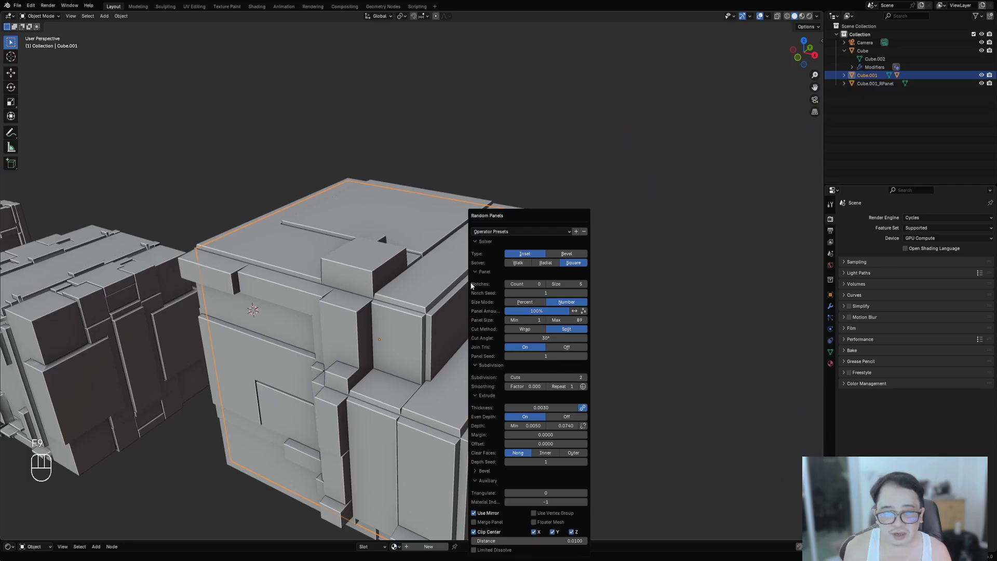
left_click(525, 329)
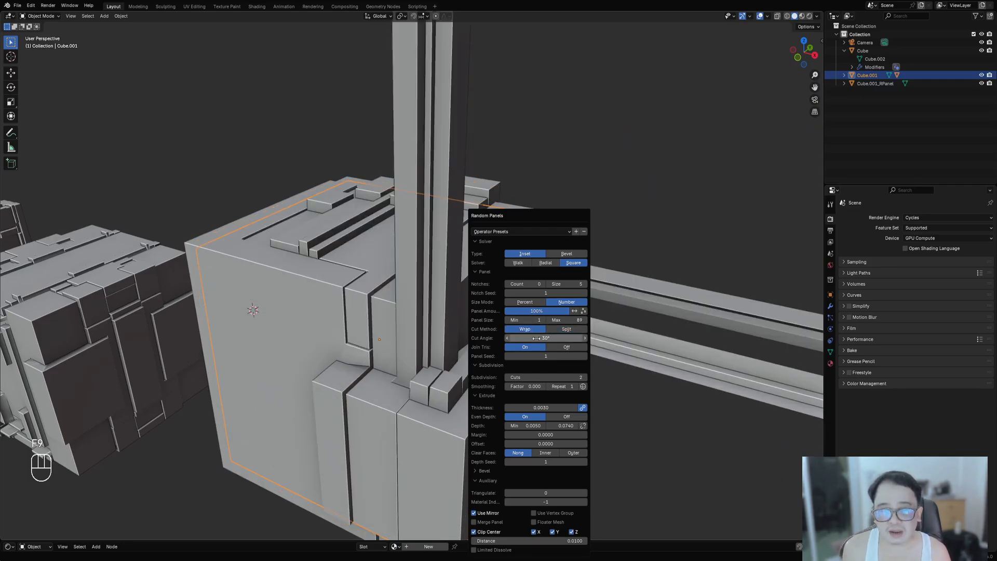
- Set the Random Panels cut angle to 90°
left_click(537, 338)
type("9")
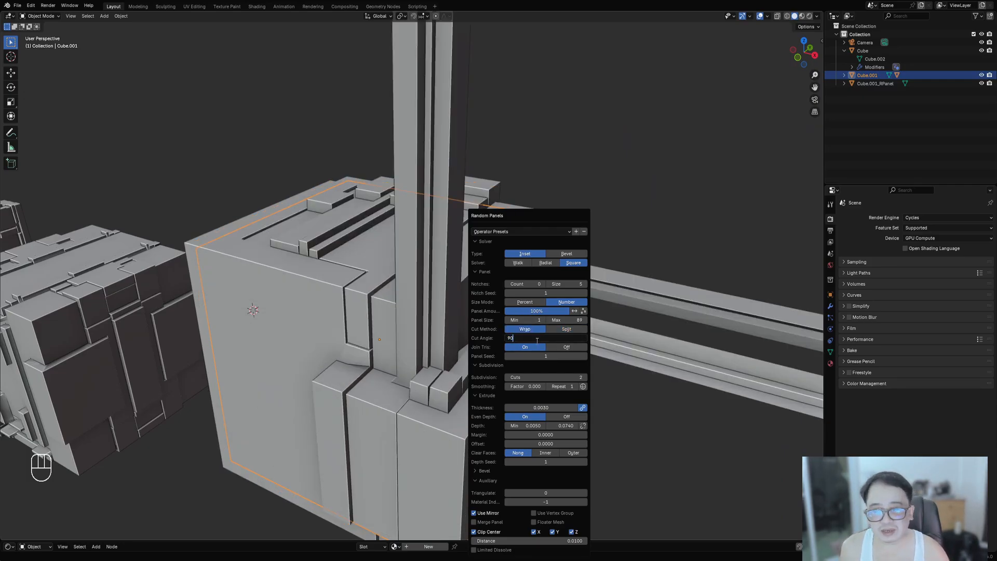
type("0")
key("Return")
scroll(118, 394, "down", 3)
middle_click_drag(581, 387, 519, 274)
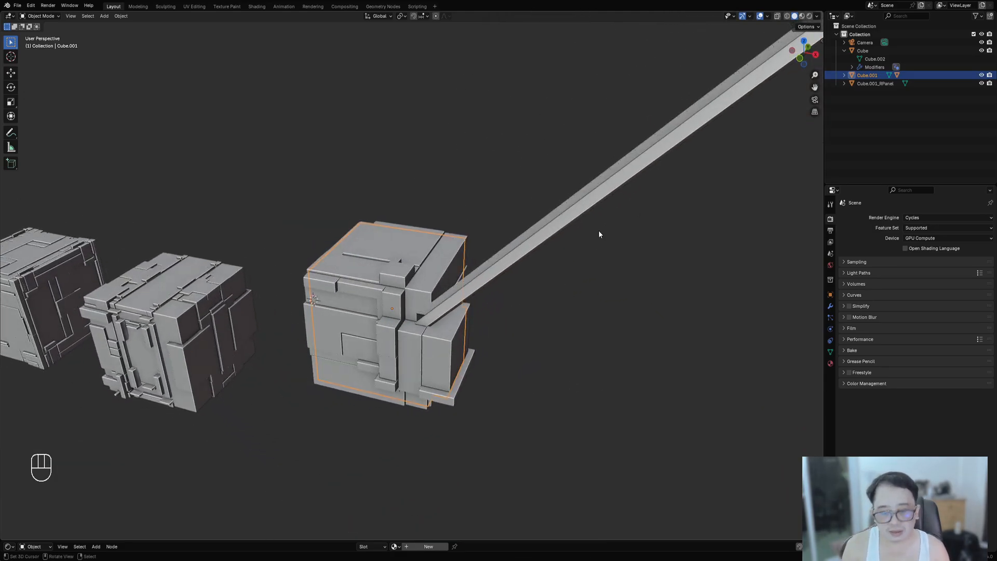
- Adjust the Random Panels panel seed
key("F9")
left_click_drag(683, 357, 686, 357, "ctrl")
scroll(686, 357, "up", 4, "ctrl")
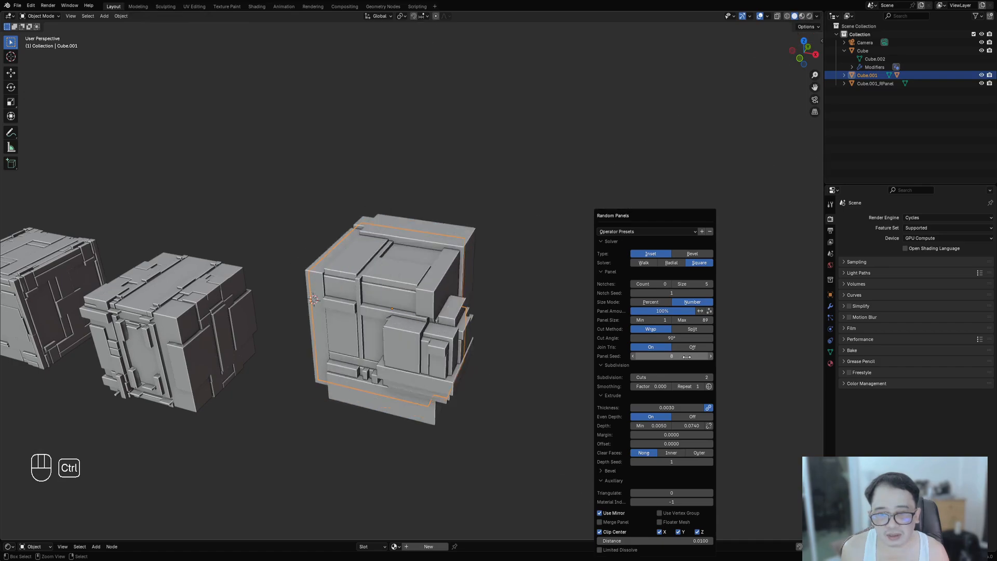
scroll(687, 357, "down", 2, "ctrl")
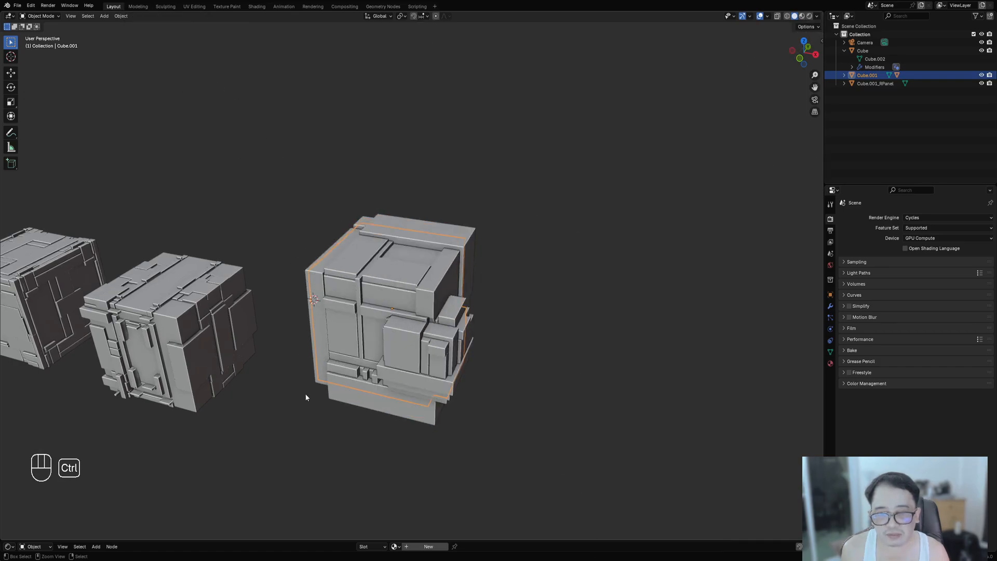
- Select the generated panel object and delete it, then enter Edit Mode on the block
middle_click_drag(307, 393, 572, 299)
mouse_move(440, 245)
middle_mouse_down()
mouse_move(534, 273)
mouse_move(561, 266)
mouse_move(476, 274)
mouse_move(379, 233)
mouse_move(400, 180)
mouse_move(467, 273)
mouse_move(507, 275)
mouse_move(519, 261)
mouse_move(456, 243)
middle_mouse_up()
left_click(456, 243)
key("x")
left_click(456, 244)
key("Tab")
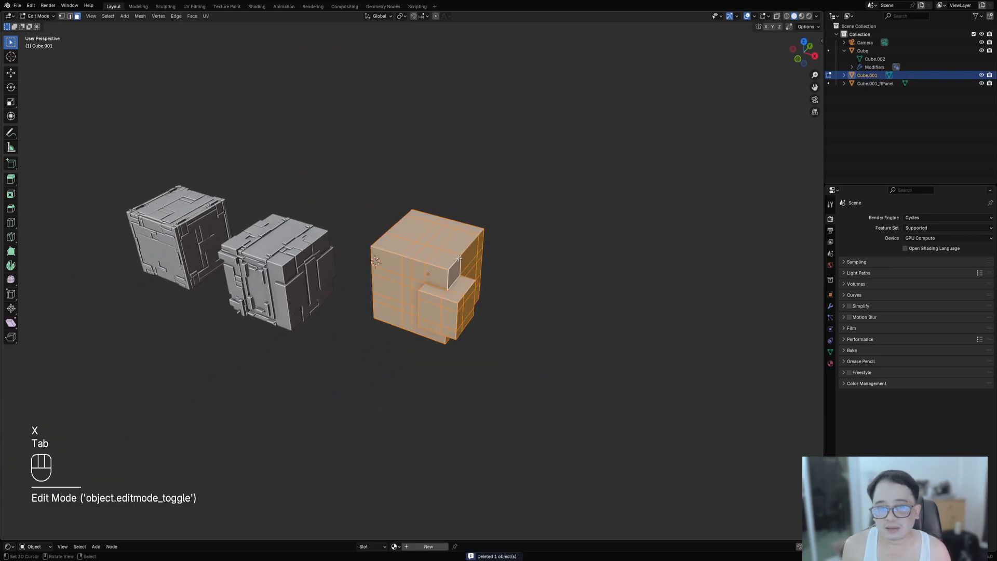
- Return to Object Mode and move the sliced block sideways in front view
key("alt+a")
middle_click_drag(337, 283, 462, 265, "shift")
scroll(469, 264, "up", 2)
key("Tab")
middle_click_drag(589, 265, 583, 239, "shift")
left_click(556, 281)
key("g")
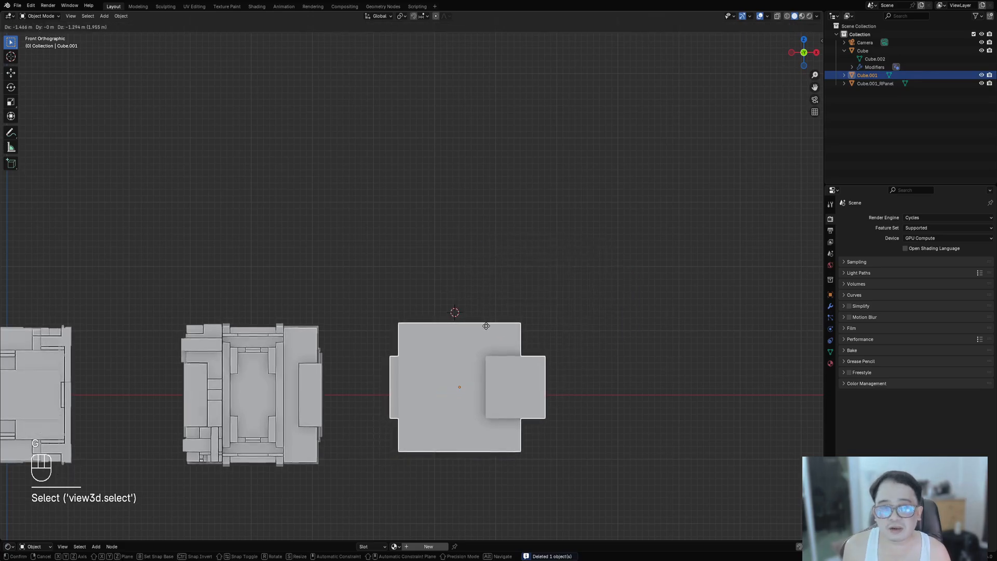
left_click(486, 329)
- Move the first panelled cube sideways to space the objects apart
scroll(486, 329, "down", 3)
middle_click_drag(486, 330, 520, 331, "shift")
left_click(289, 311)
key("g")
left_click(312, 307)
- Select the sliced block and inspect the three cubes from several angles
scroll(482, 336, "up", 4)
middle_click_drag(322, 395, 441, 319)
middle_click_drag(440, 320, 467, 296, "shift")
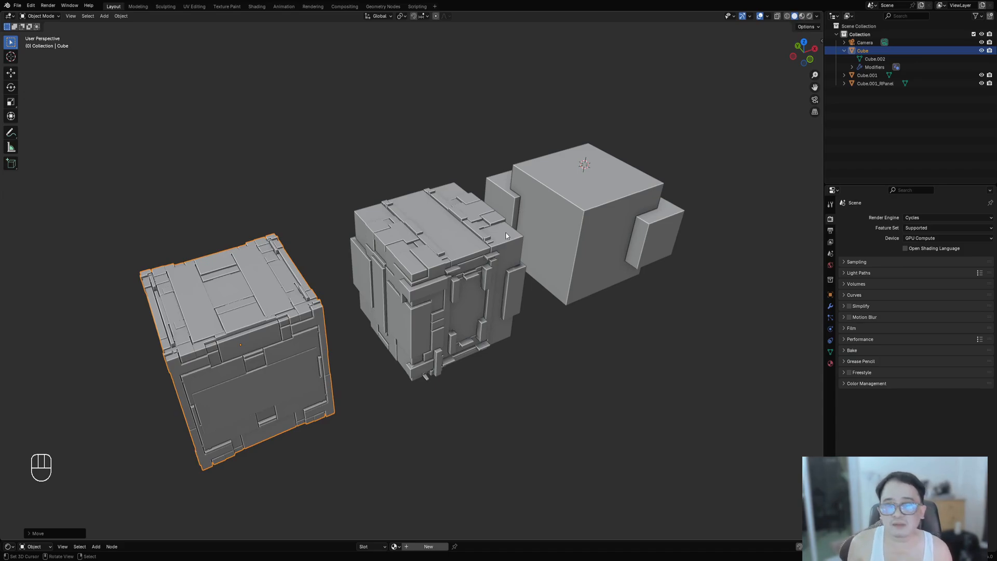
scroll(612, 282, "down", 2)
middle_click_drag(613, 276, 531, 360)
middle_click_drag(439, 343, 486, 354, "shift")
left_click(439, 214)
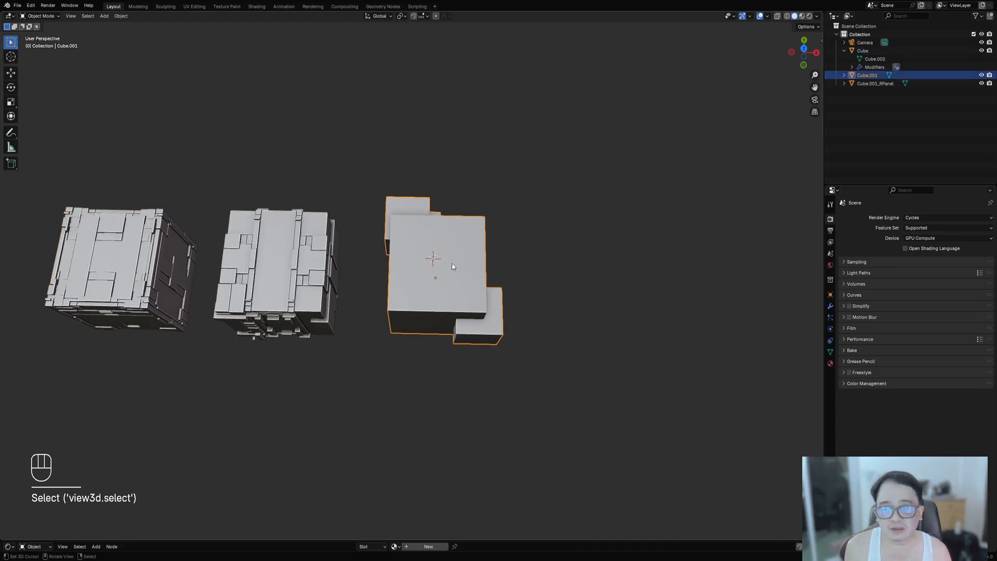
middle_click_drag(451, 263, 529, 295)
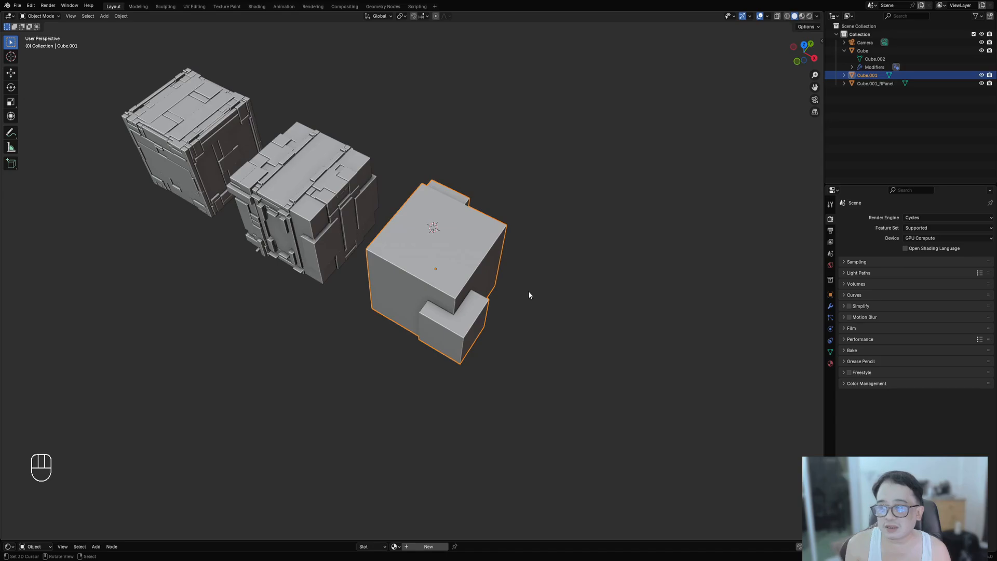
scroll(529, 295, "up", 3)
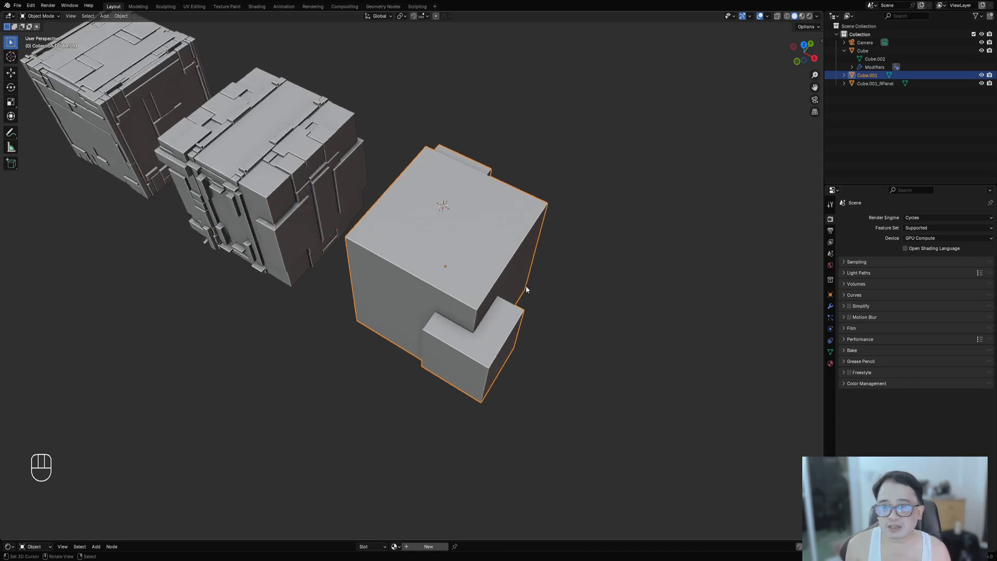
key("shift+q")
mouse_move(488, 261)
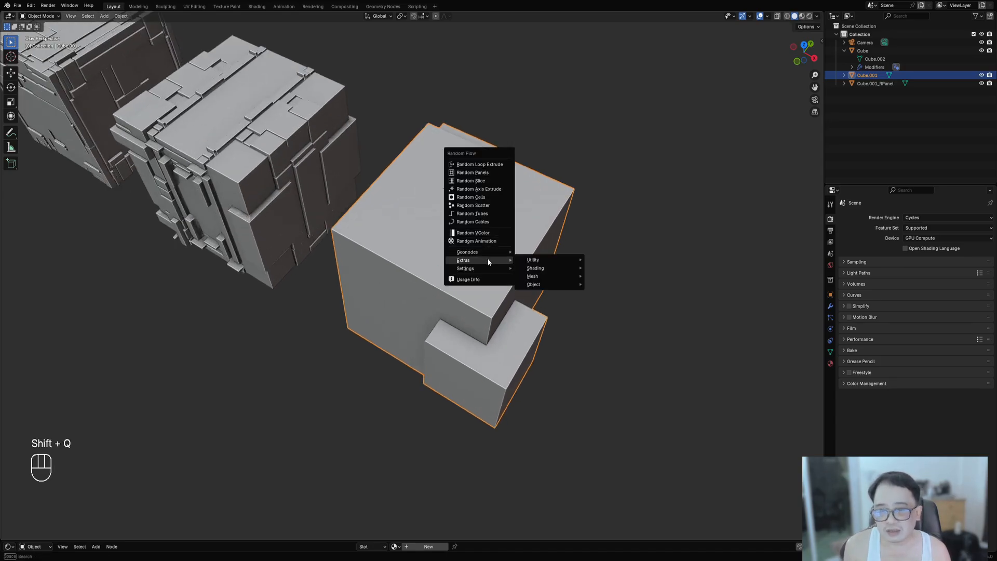
mouse_move(535, 284)
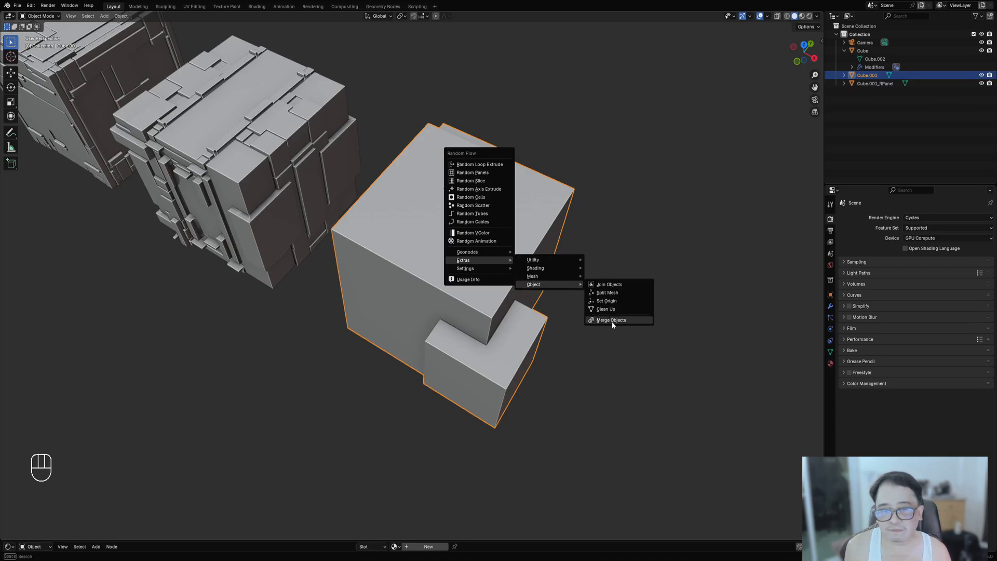
scroll(136, 329, "down", 4)
middle_click_drag(372, 273, 571, 304)
scroll(624, 276, "up", 3)
middle_click_drag(624, 274, 625, 279, "shift")
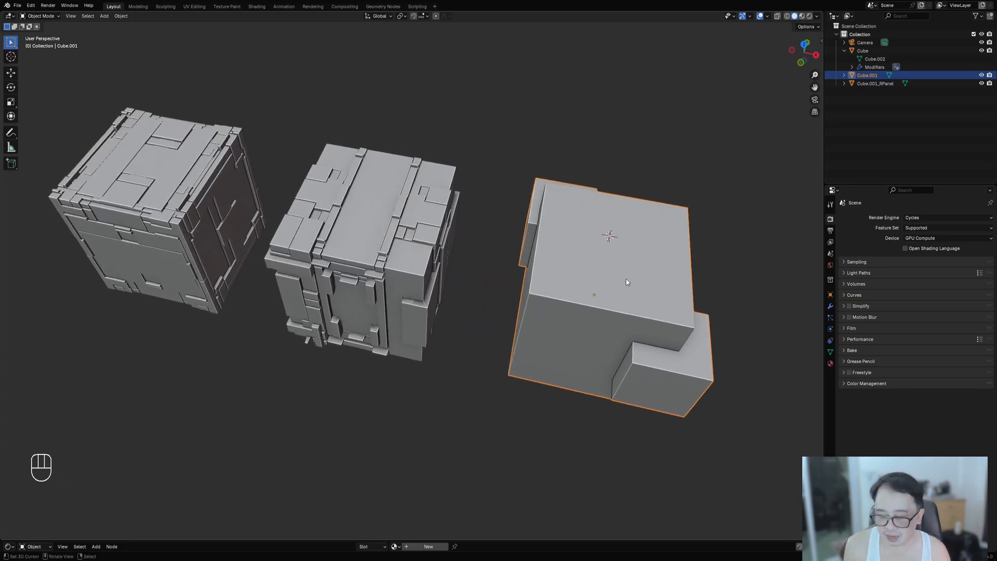